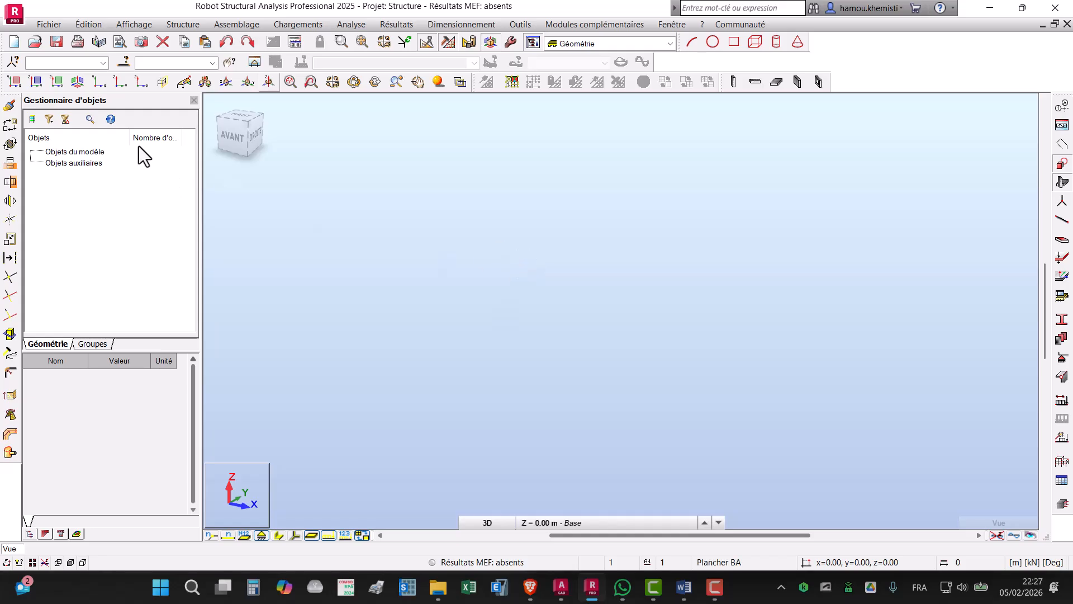
Step: Open the drawing AutoCAD Château d'eau.dwg, accepting the default DXF/IGES import parameters
click(29, 42)
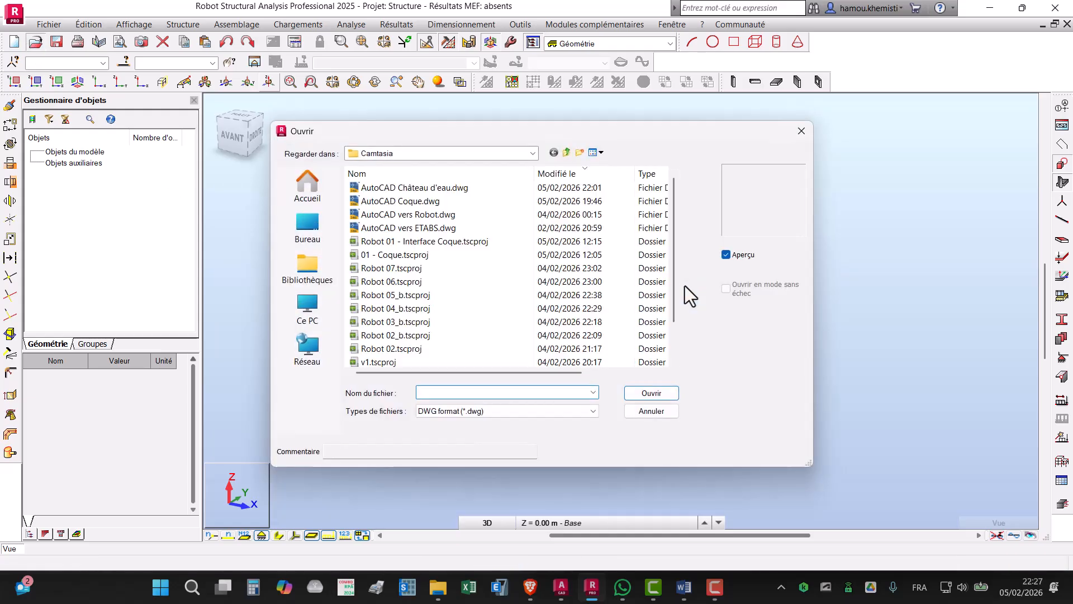
click(457, 187)
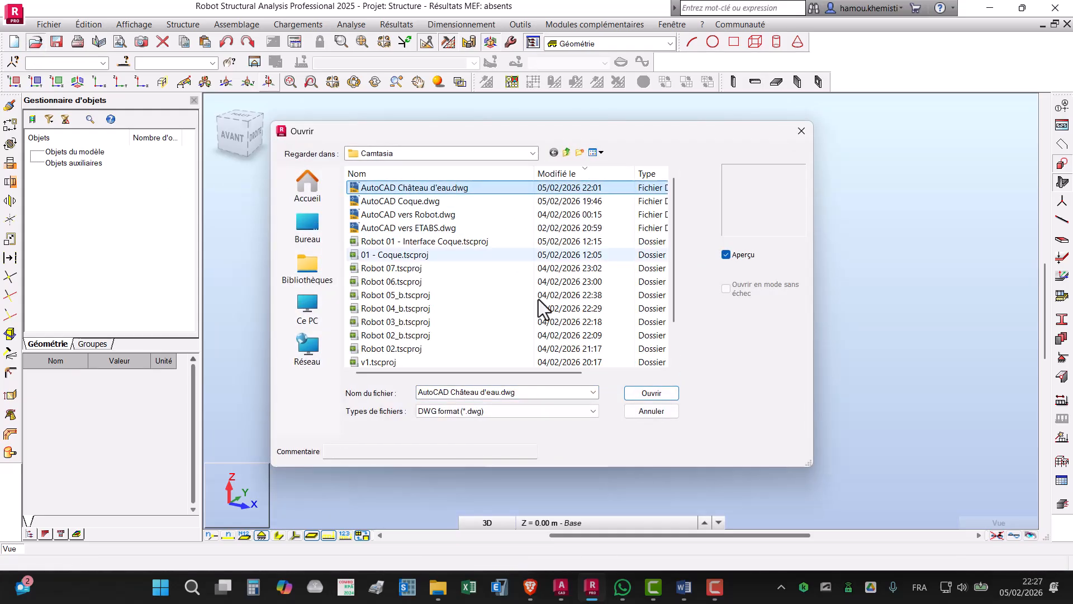
click(667, 398)
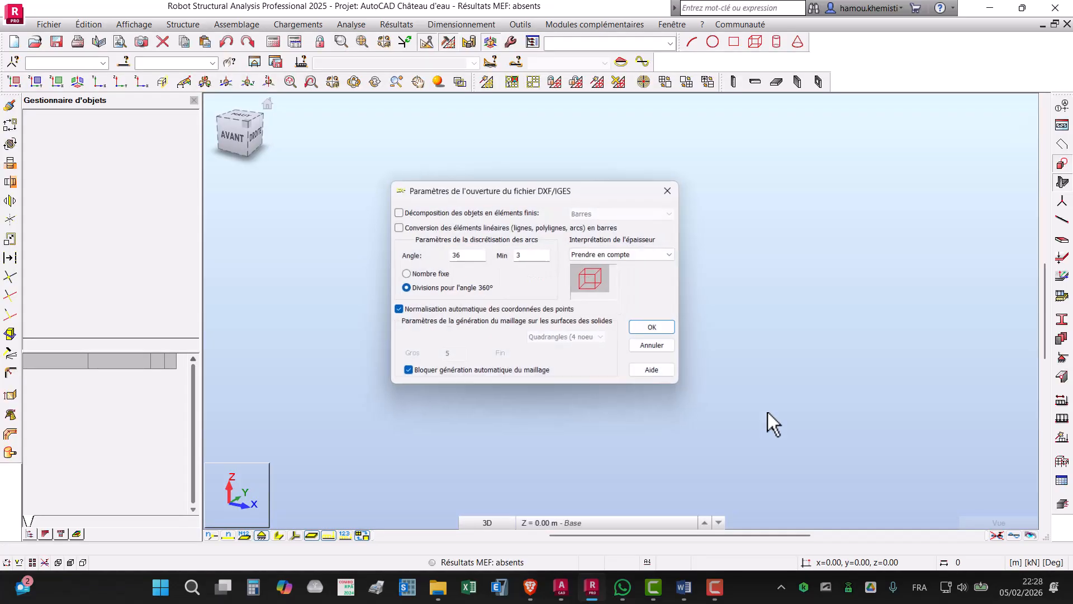
click(665, 331)
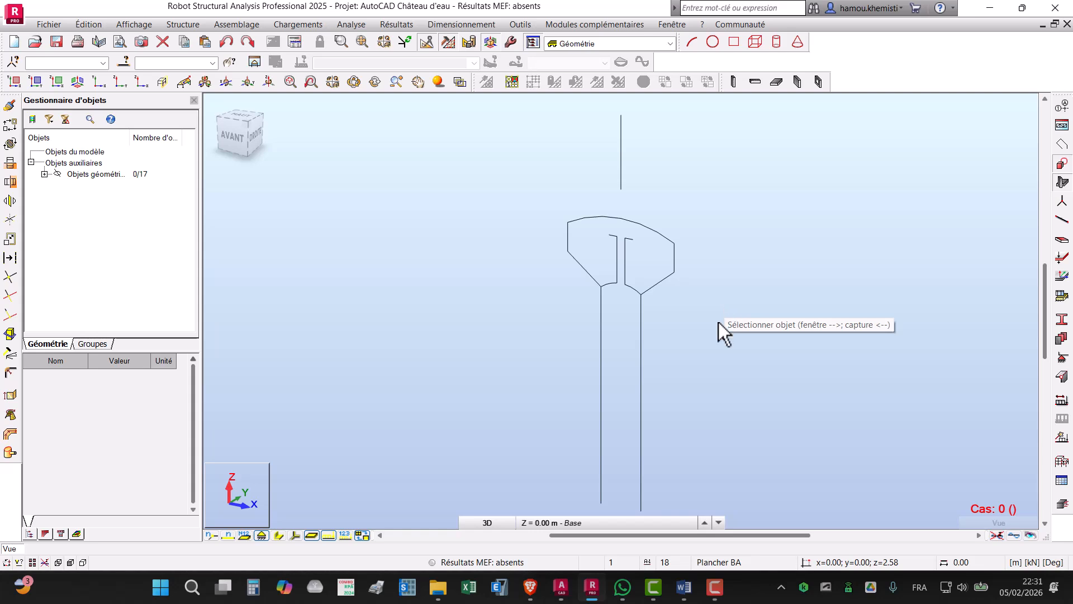
Step: Add a new uniform panel thickness named Fût, 30 cm thick in BETON25
click(1062, 276)
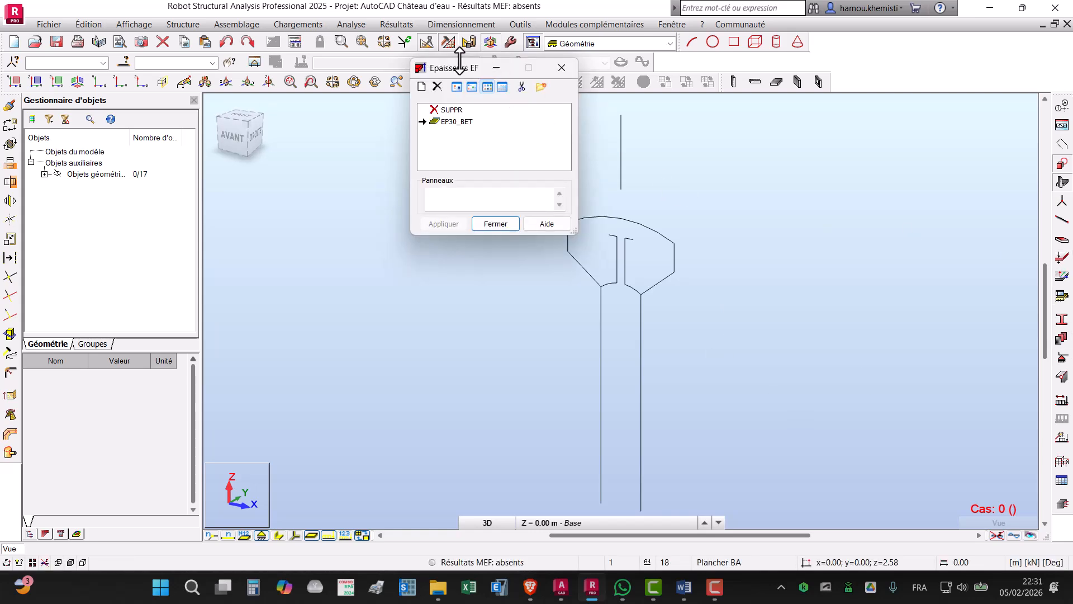
drag(454, 68, 823, 184)
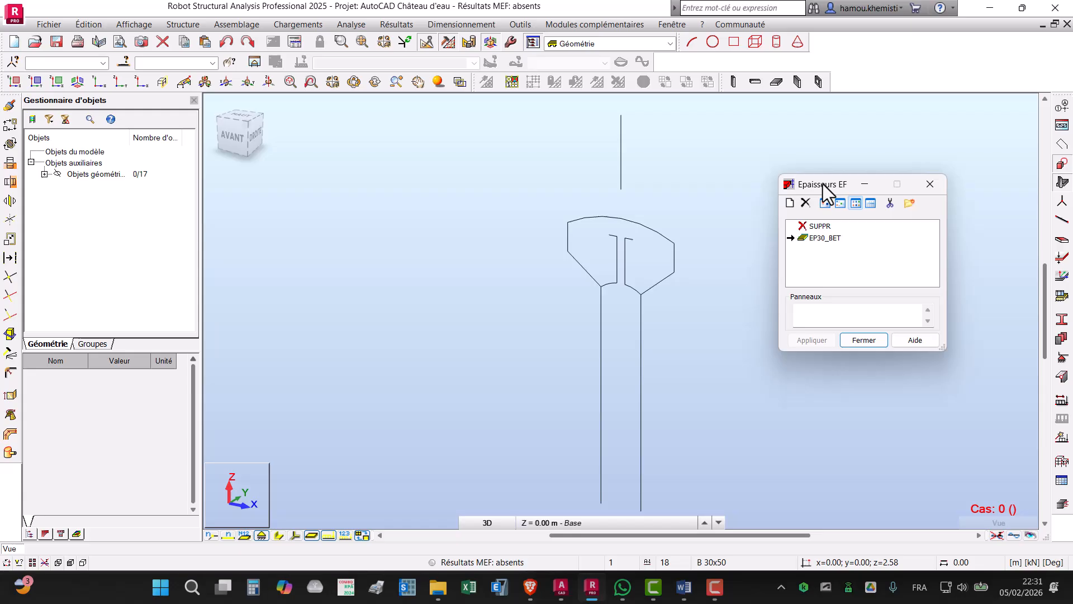
click(790, 203)
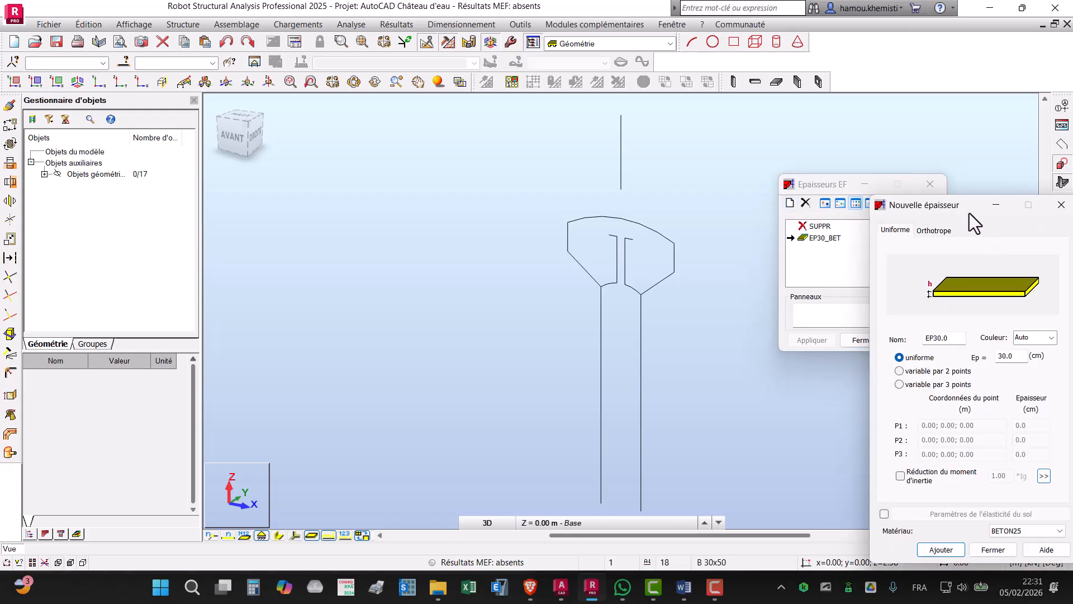
double_click(952, 338)
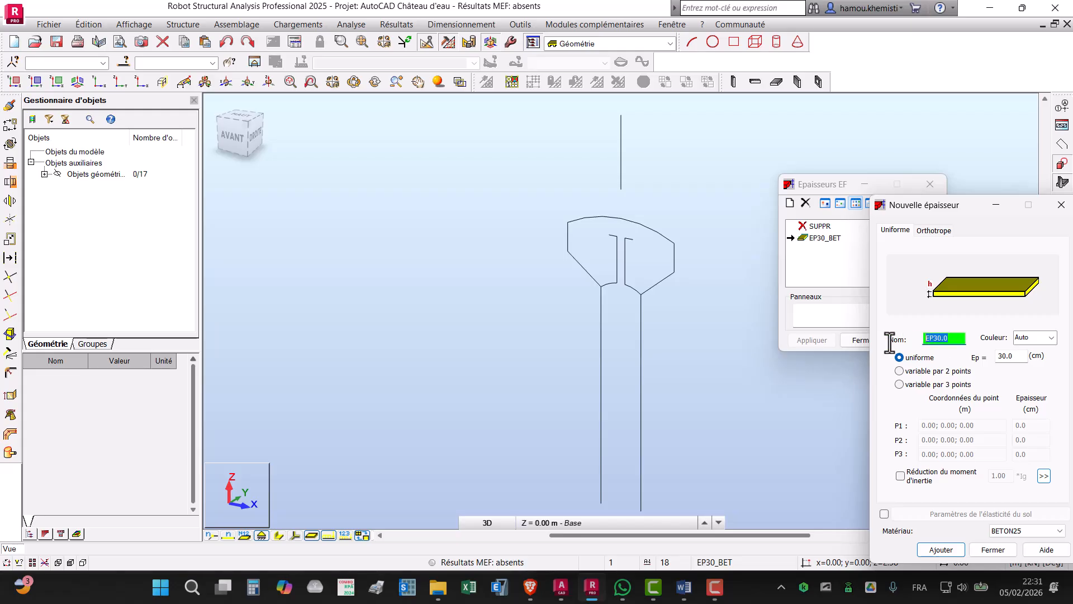
text(Fût)
double_click(1015, 356)
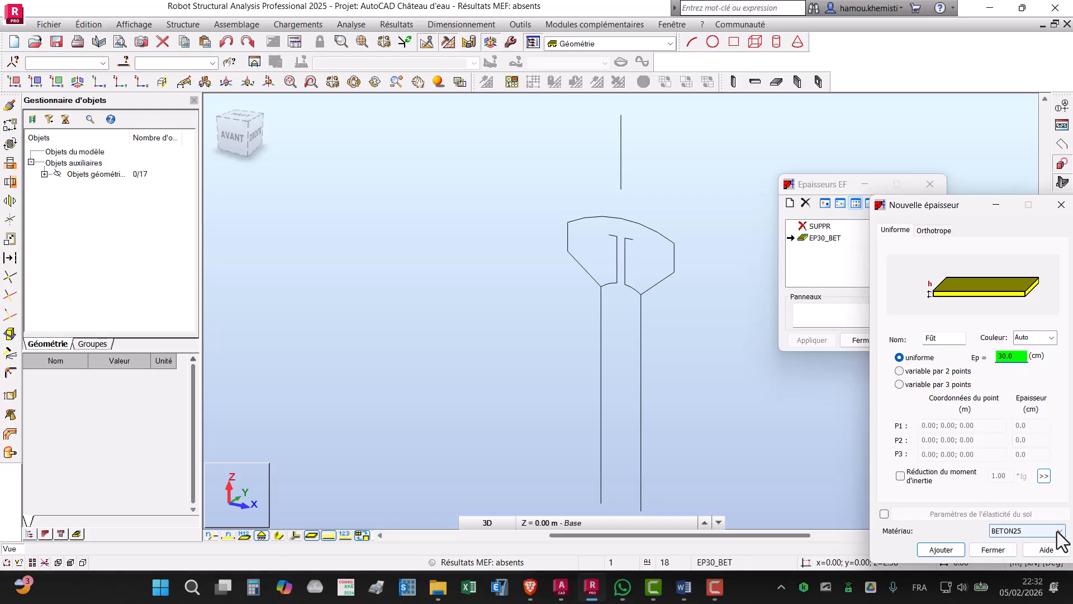
click(950, 547)
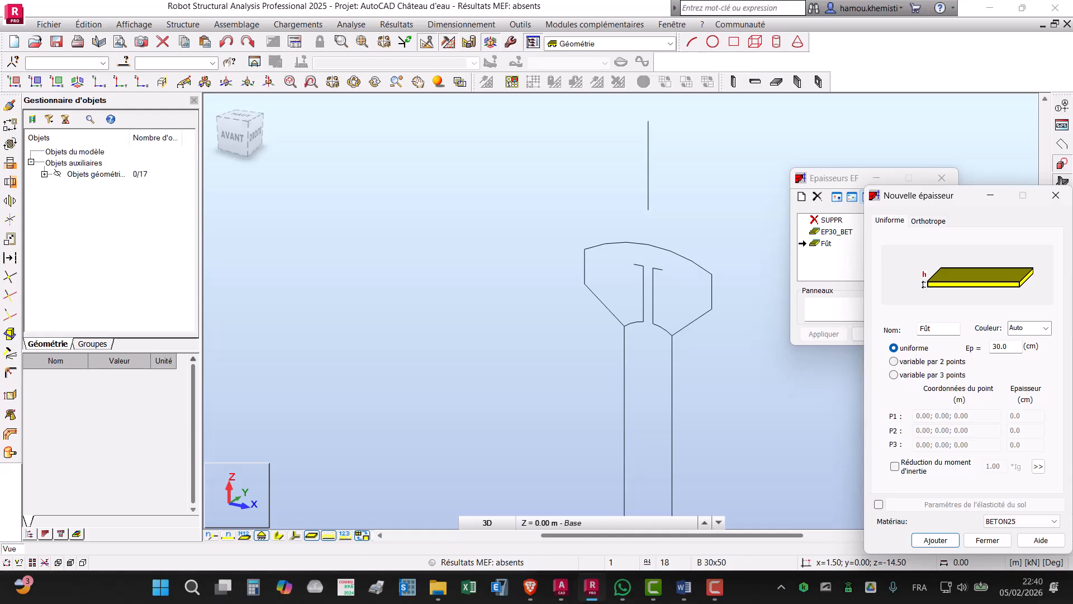
Step: Add a uniform panel thickness named Fond with a value of 25 cm
double_click(928, 328)
text(Fond)
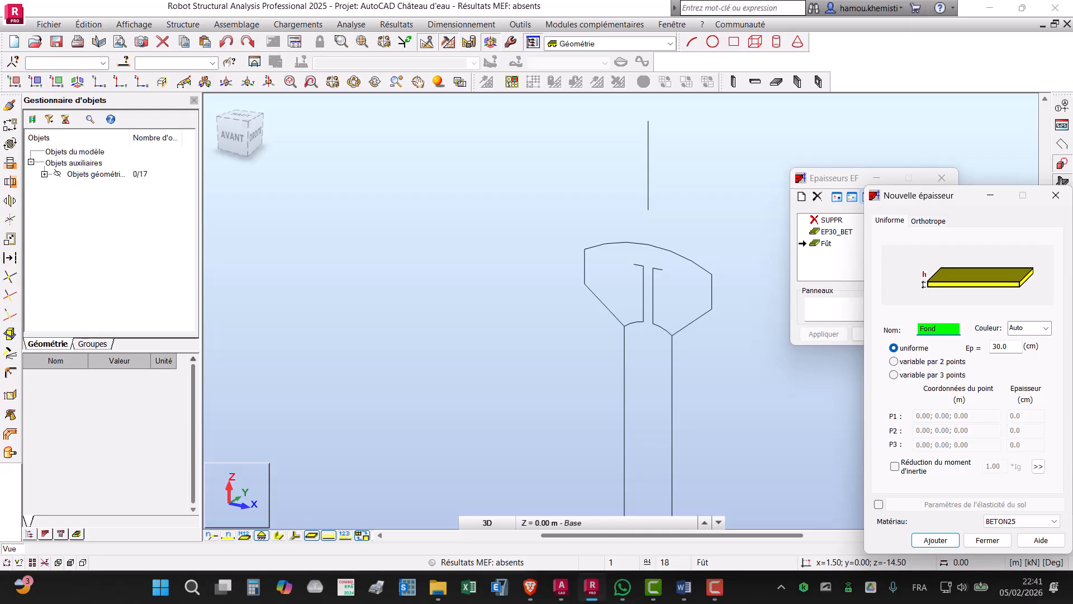
key(Tab)
text(25)
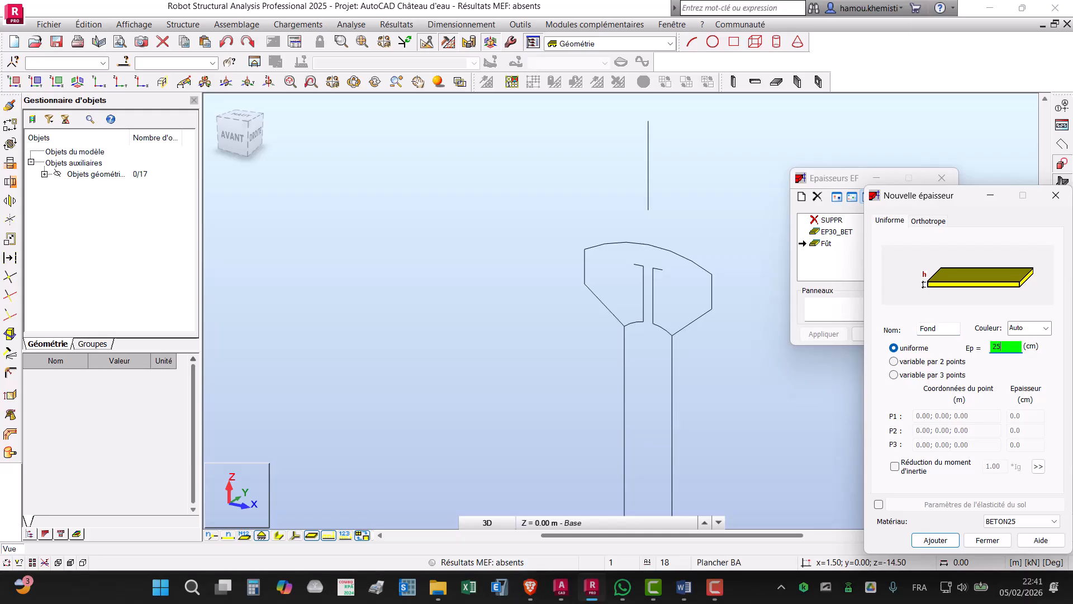
key(Return)
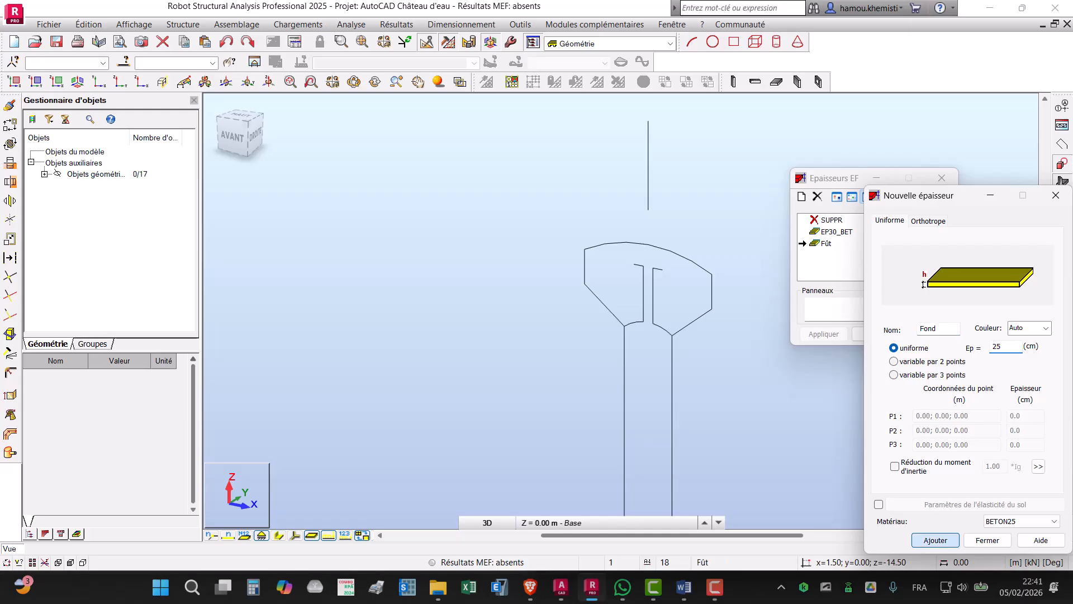
Step: Add a uniform panel thickness named PI with a value of 20 cm
middle_drag(656, 332, 603, 340)
scroll(602, 340, up, 4)
scroll(600, 327, up, 2)
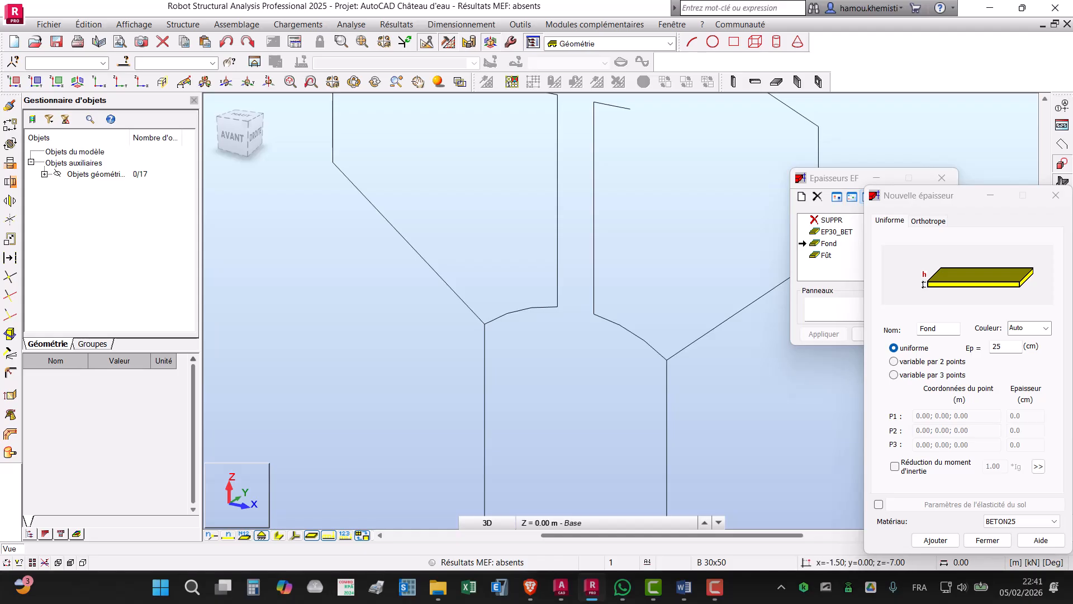
middle_drag(638, 363, 497, 382)
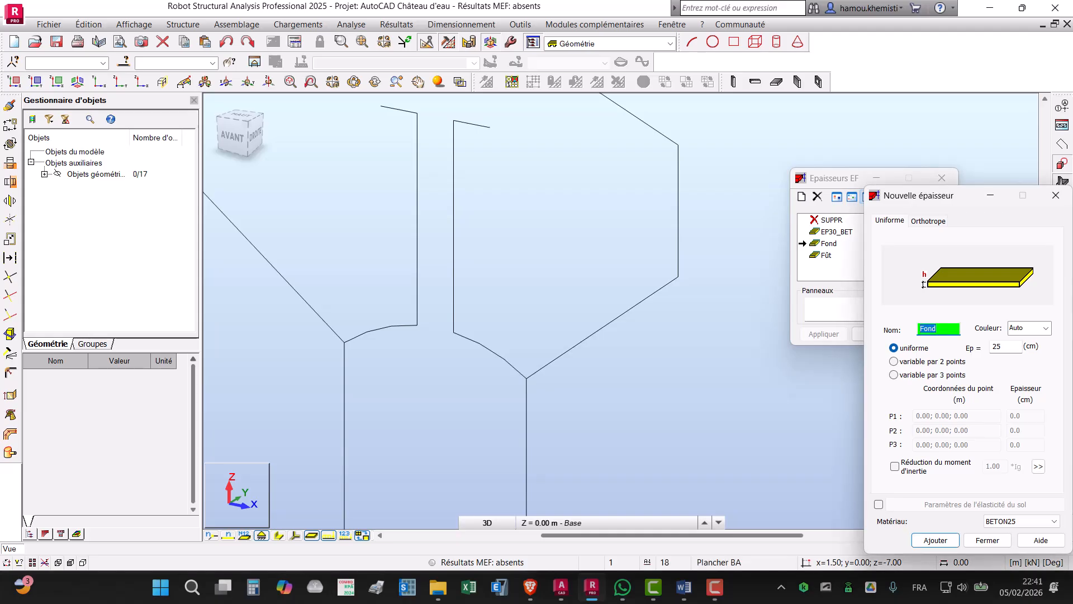
text(PI)
key(Tab)
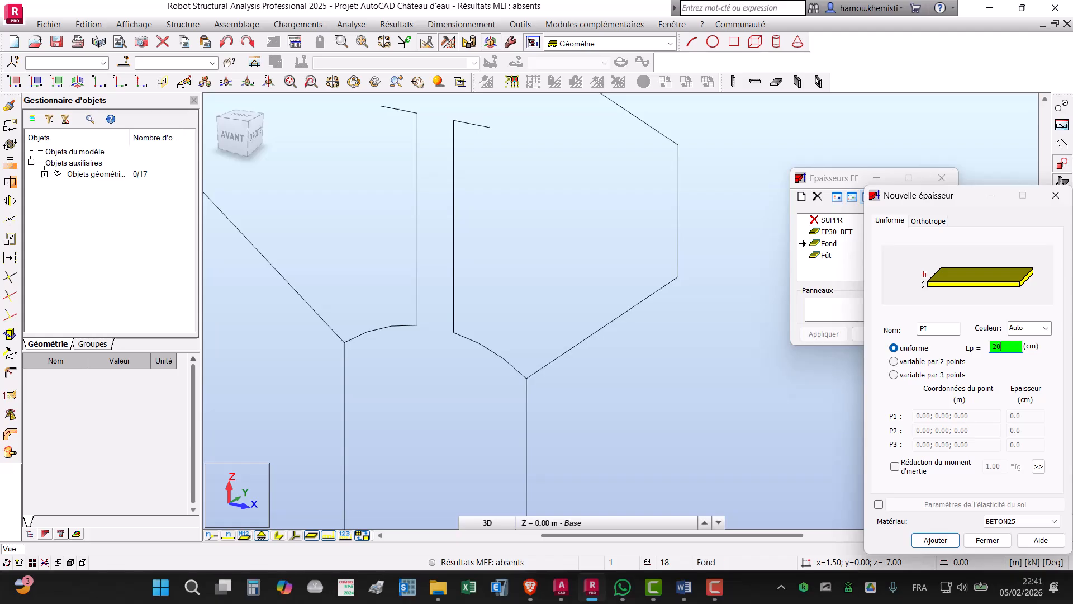
click(936, 540)
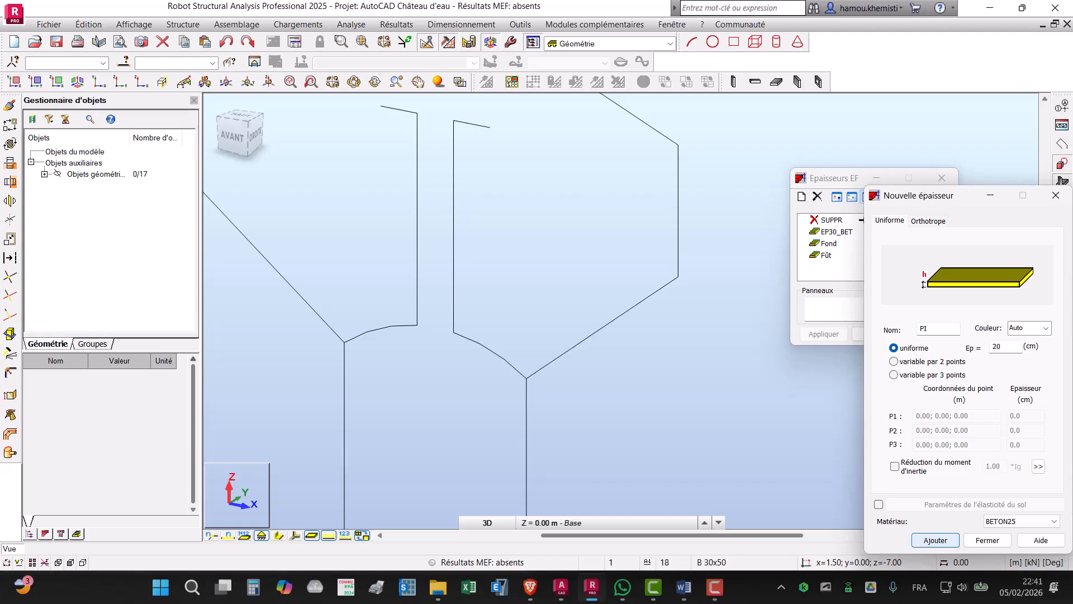
Step: Add another 20 cm uniform panel thickness under the name PV
middle_drag(603, 240, 622, 395)
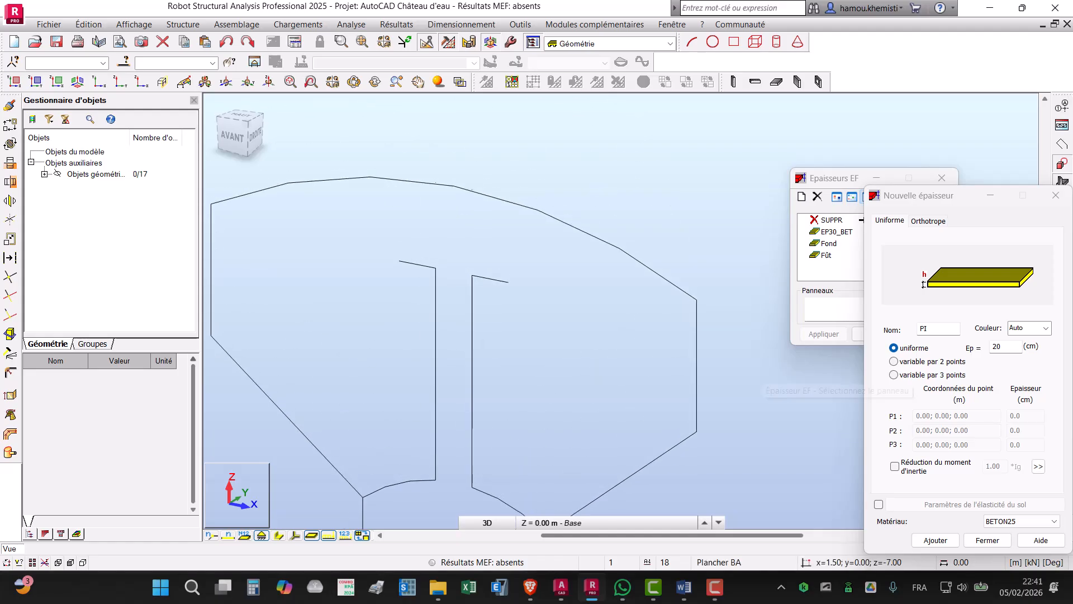
scroll(735, 296, down, 1)
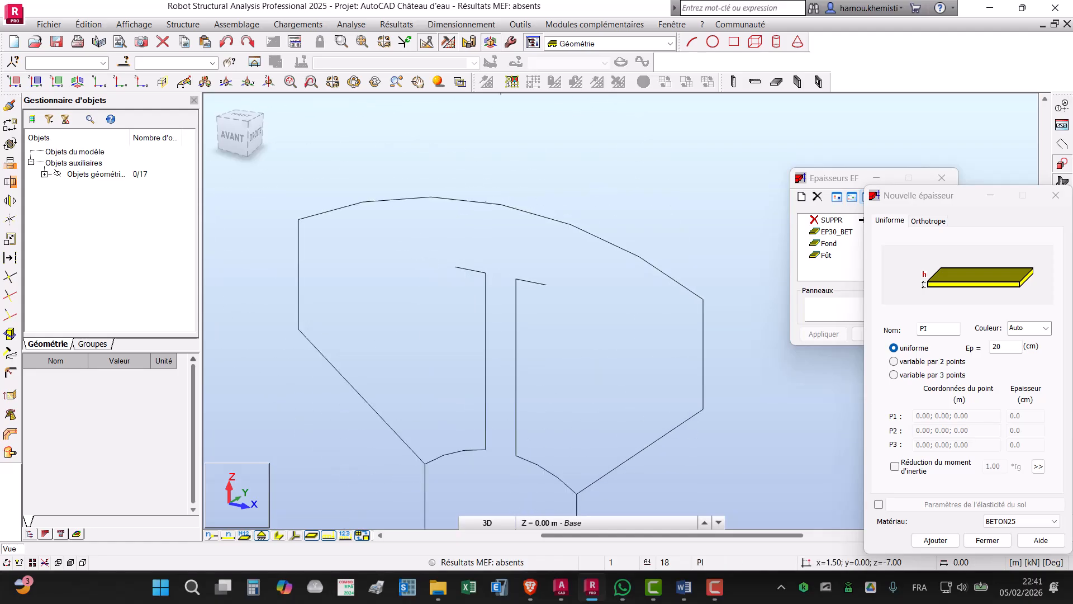
click(924, 328)
key(BackSpace)
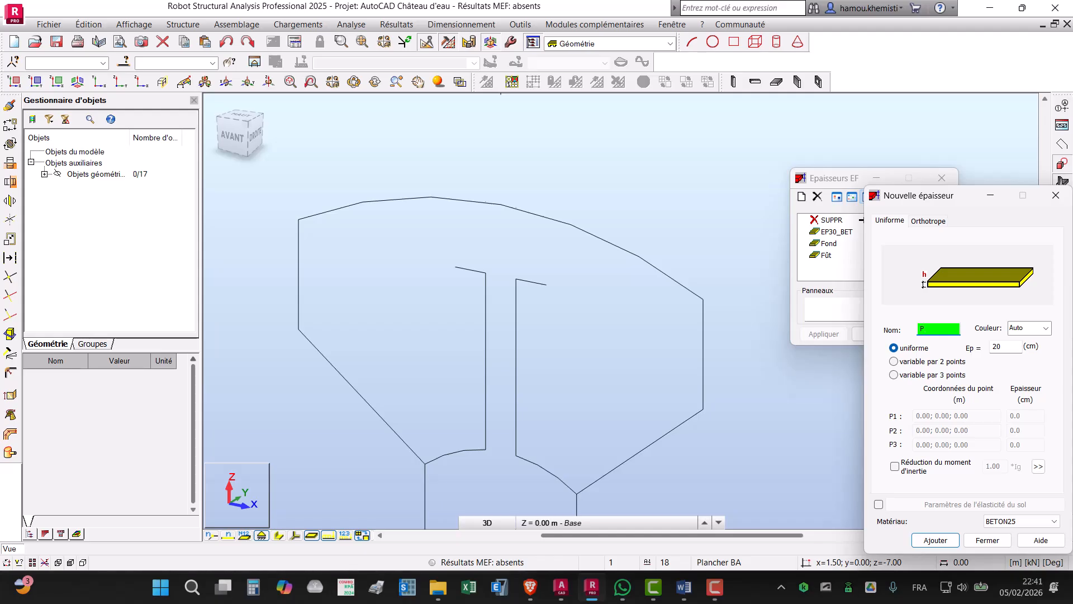
text(V)
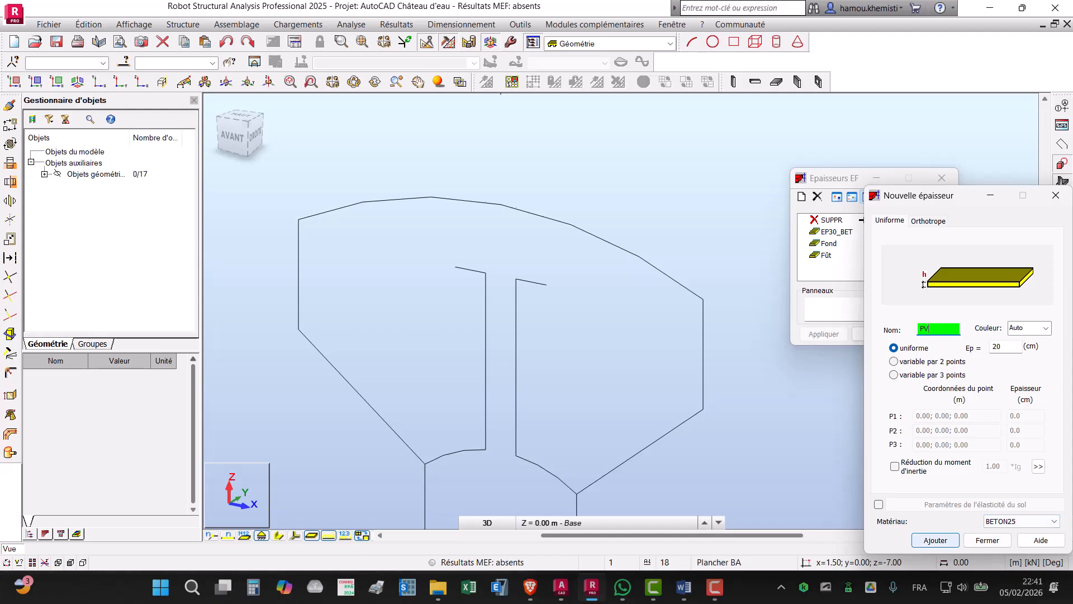
click(936, 541)
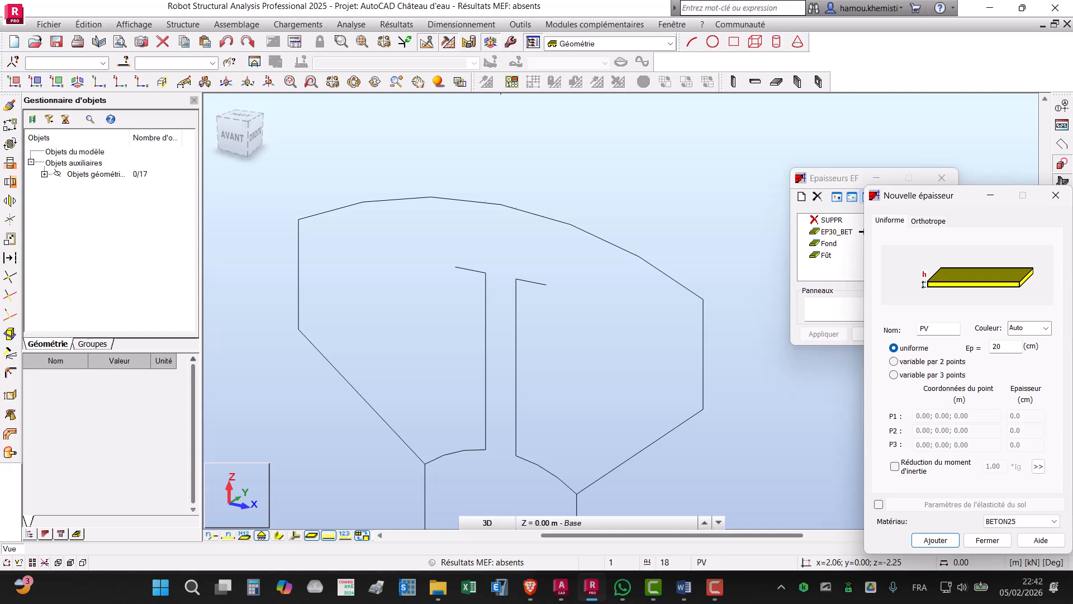
Step: Add a uniform panel thickness named Coupole with a value of 15 cm
double_click(925, 328)
text(C)
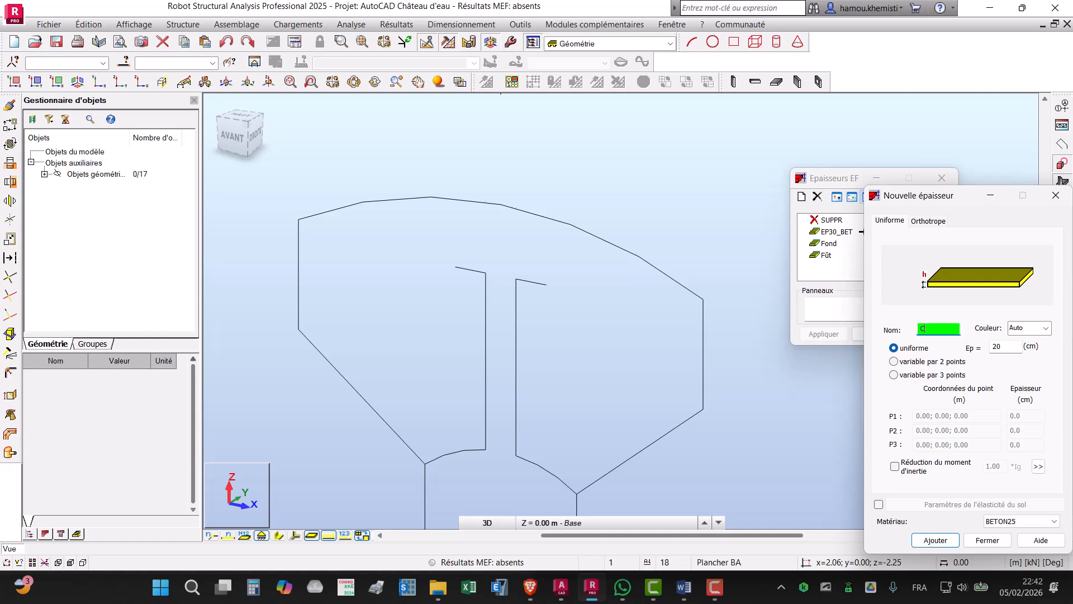
text(oupole)
key(Tab)
text(1)
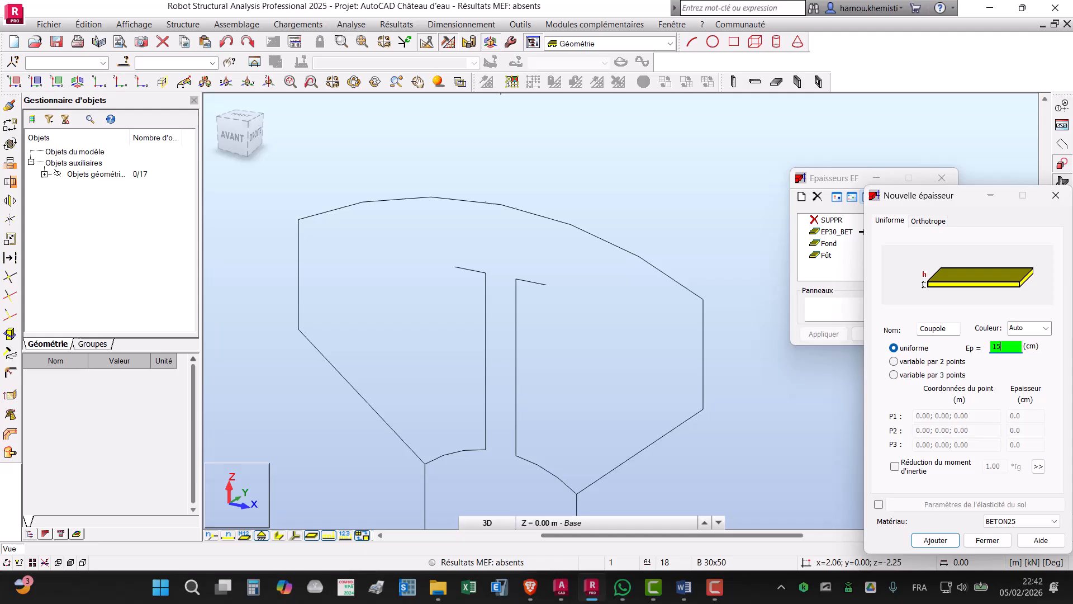
key(Return)
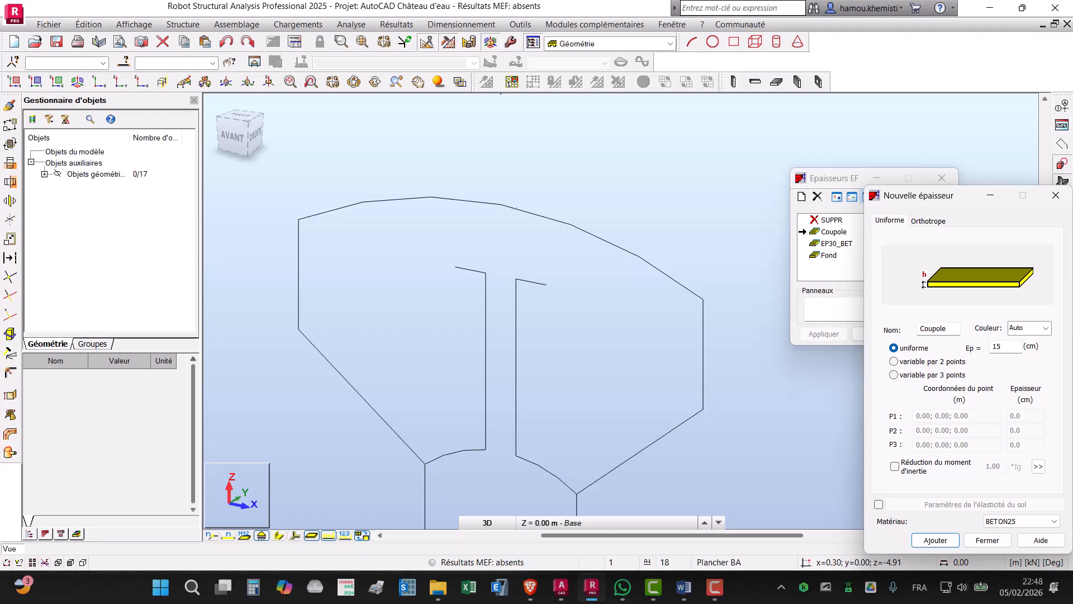
Step: Add another 15 cm uniform panel thickness under the name Passage
double_click(934, 329)
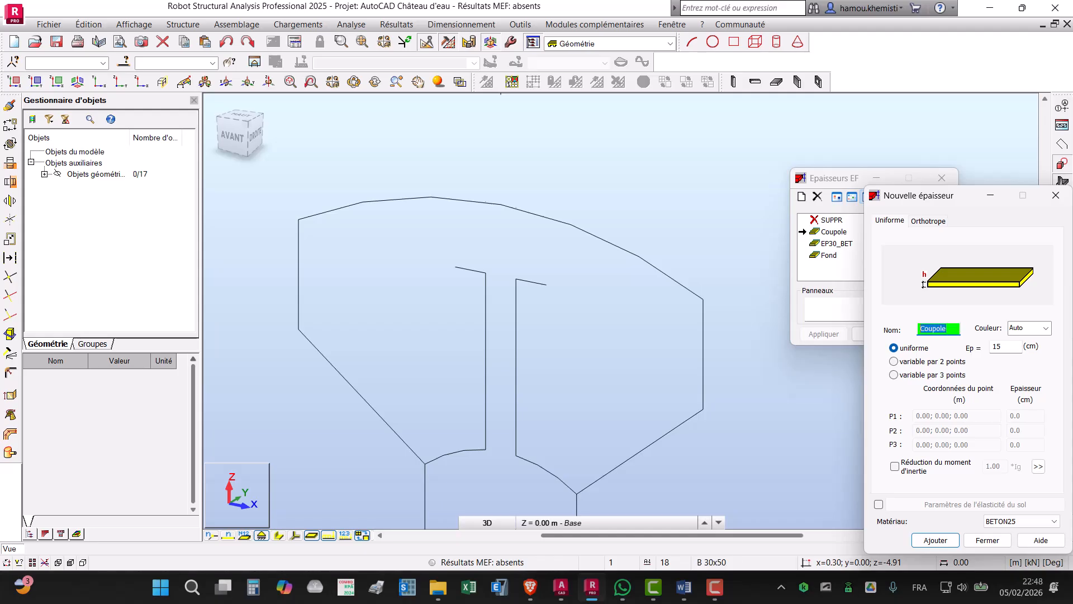
text(Passage)
click(935, 540)
Step: Add a 20 cm uniform panel thickness named Palier and finish defining new thicknesses
text(Palier)
key(Tab)
text(20)
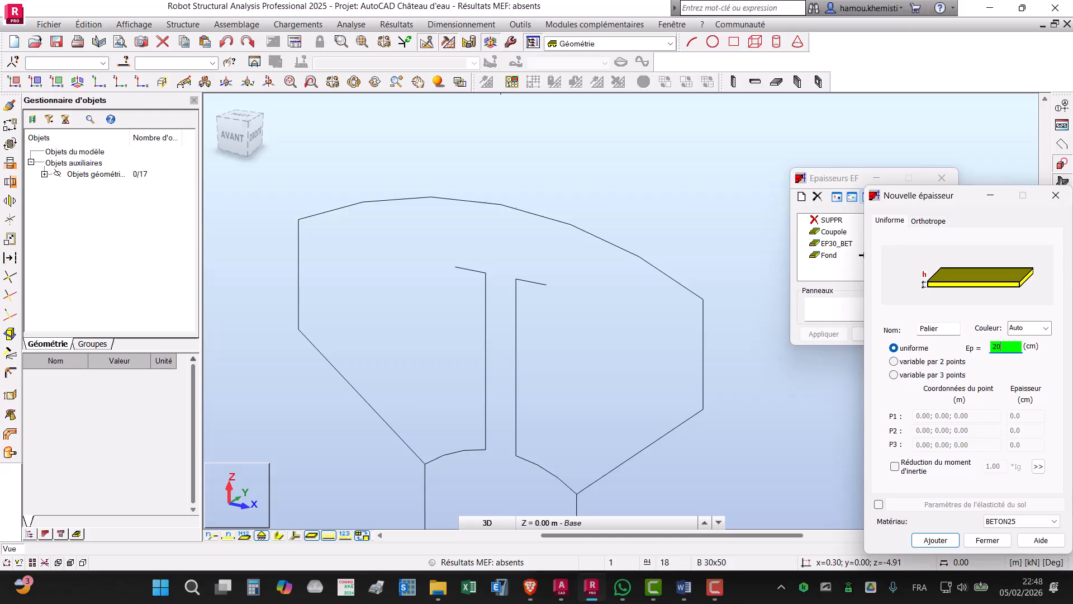
click(936, 540)
click(987, 540)
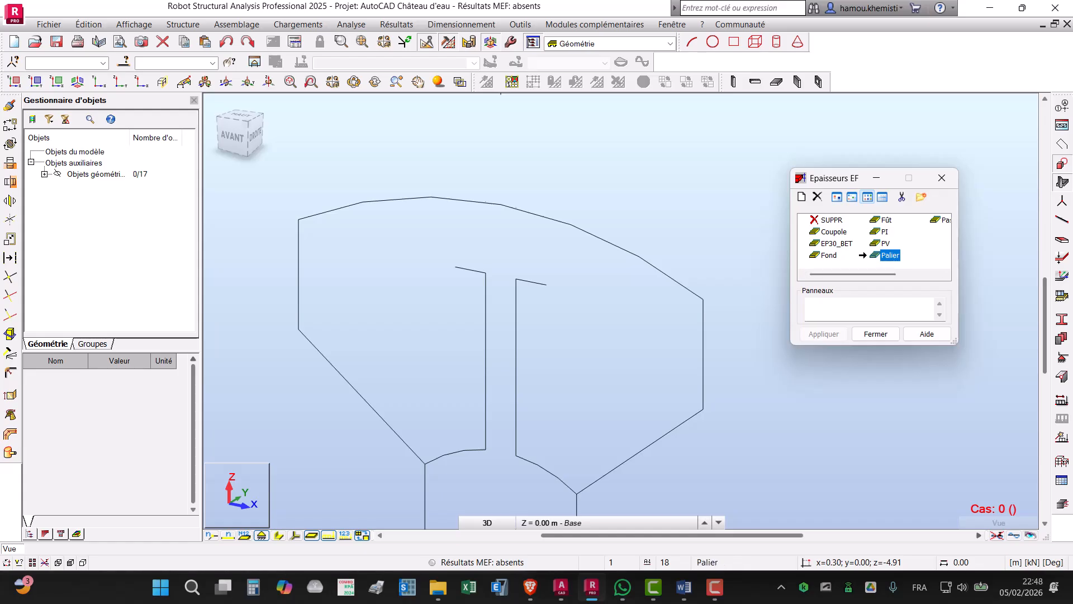
Step: Assign the Fût thickness to the two vertical shaft lines below the tank
scroll(696, 152, down, 6)
scroll(695, 141, down, 1)
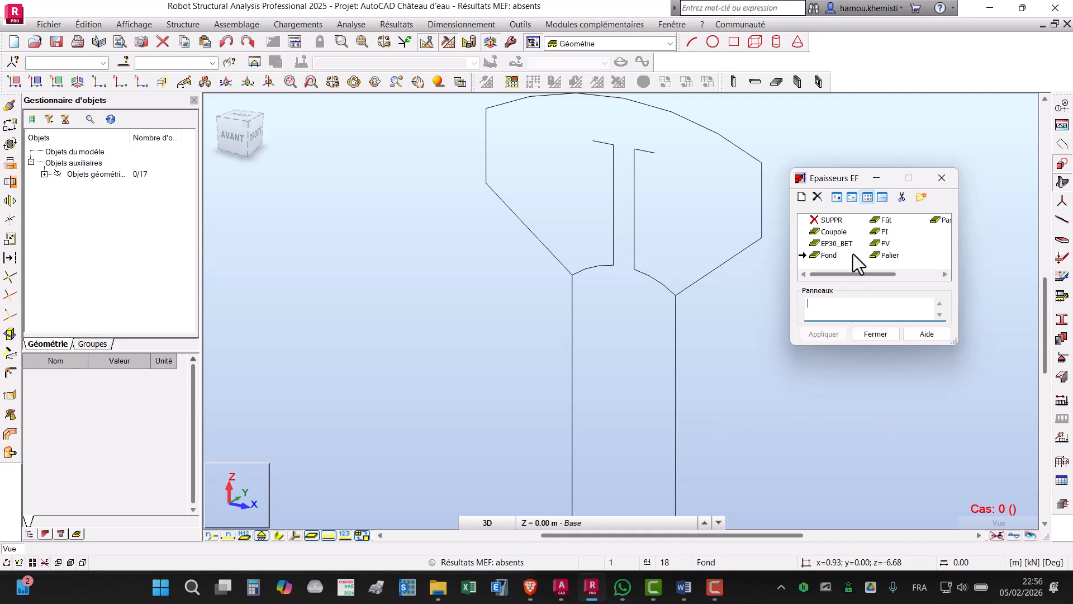
click(884, 220)
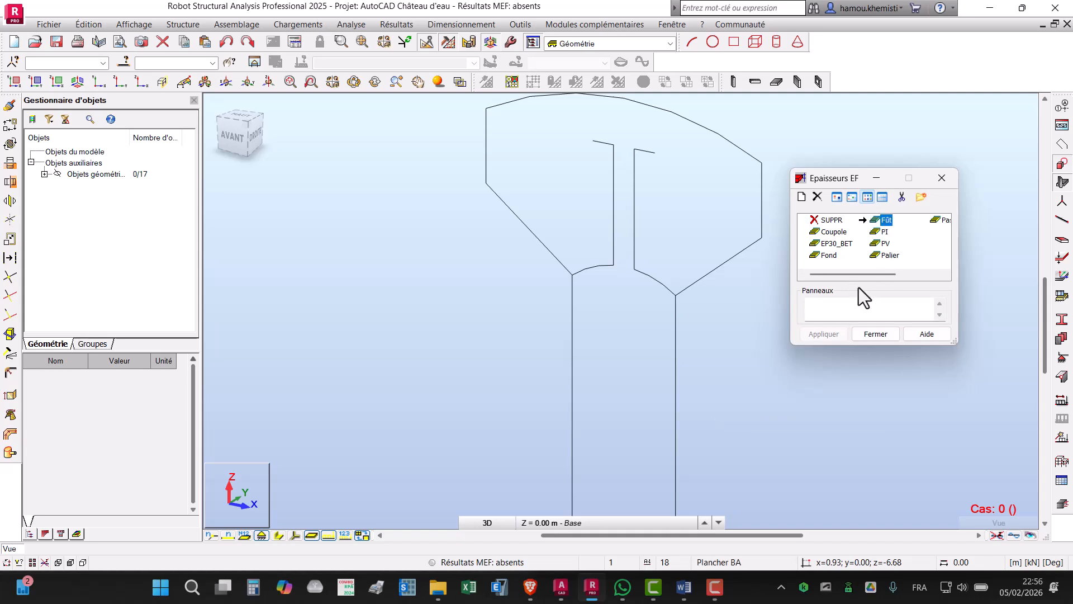
drag(506, 343, 506, 344)
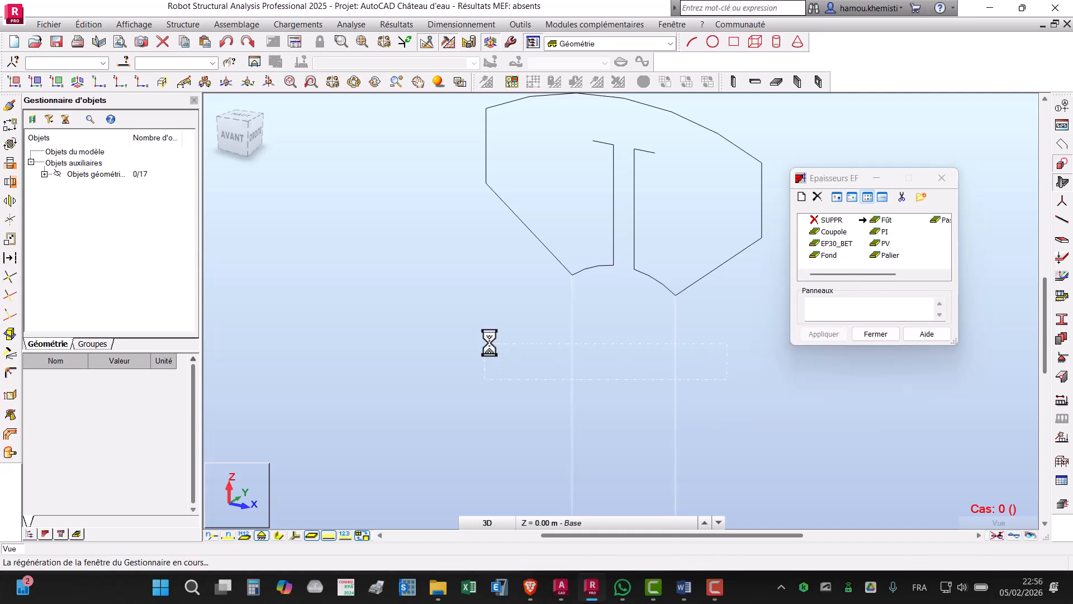
click(824, 334)
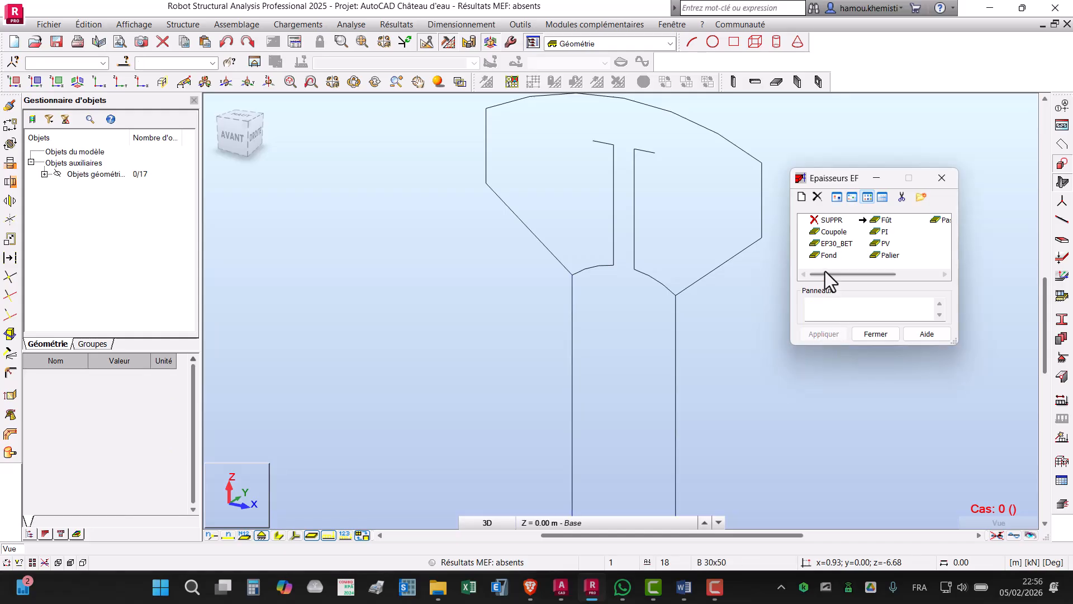
Step: Assign the Fond thickness to the two arcs forming the tank bottom
click(827, 256)
click(831, 312)
drag(535, 256, 698, 308)
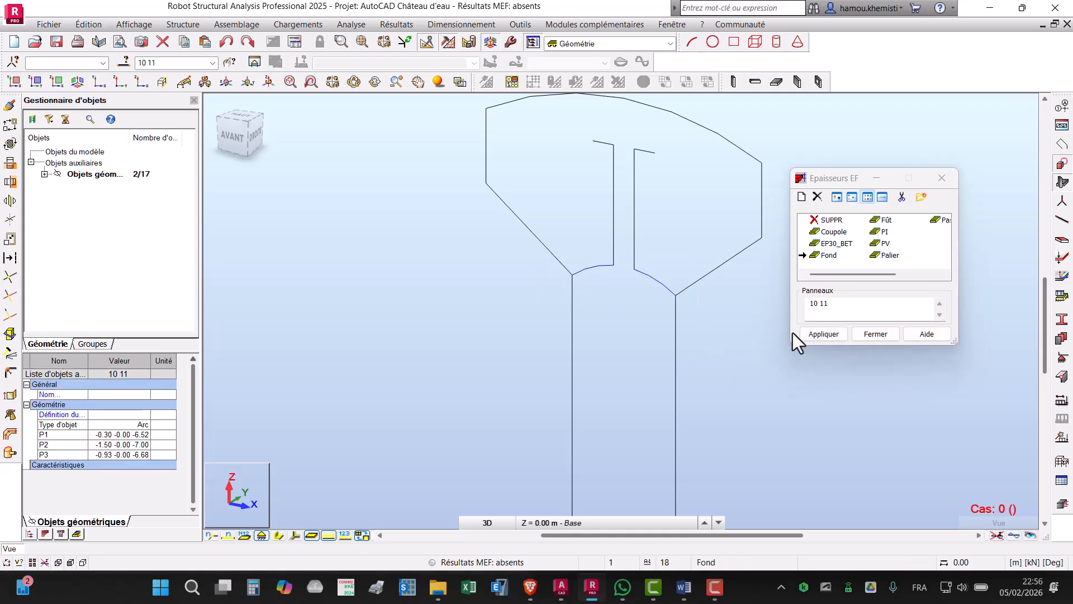
click(824, 335)
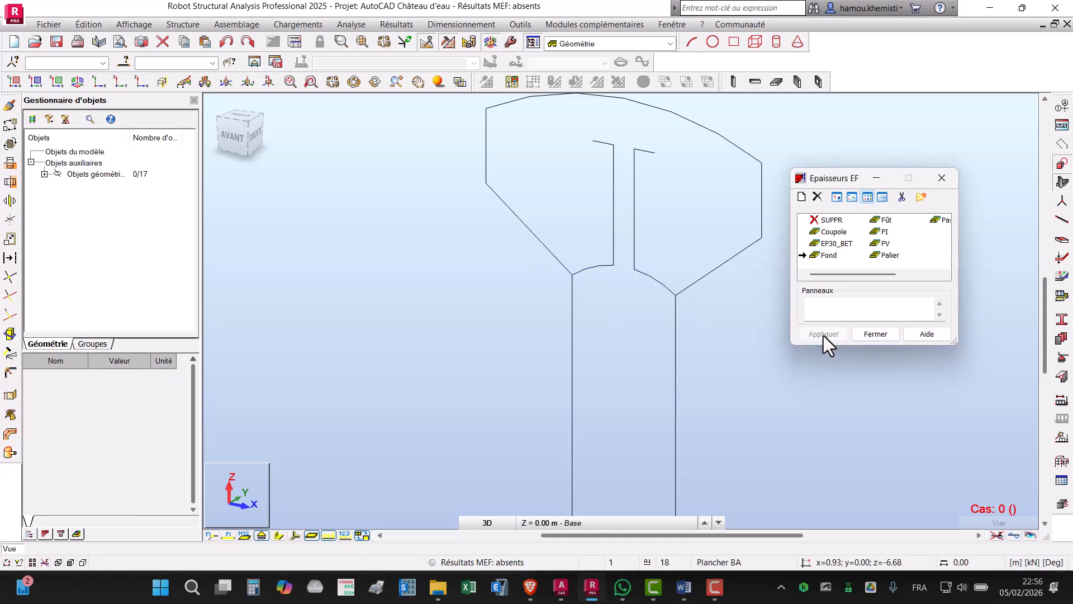
Step: Assign the PI thickness to the two sloping lines of the tank wall
click(884, 231)
click(841, 311)
drag(723, 264, 744, 313)
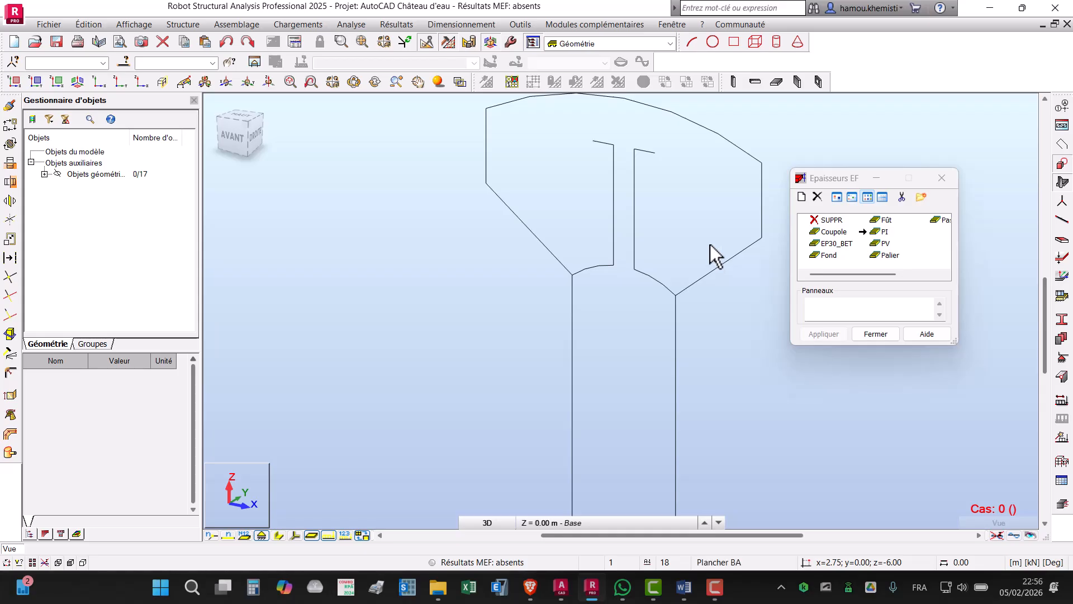
drag(759, 286, 707, 257)
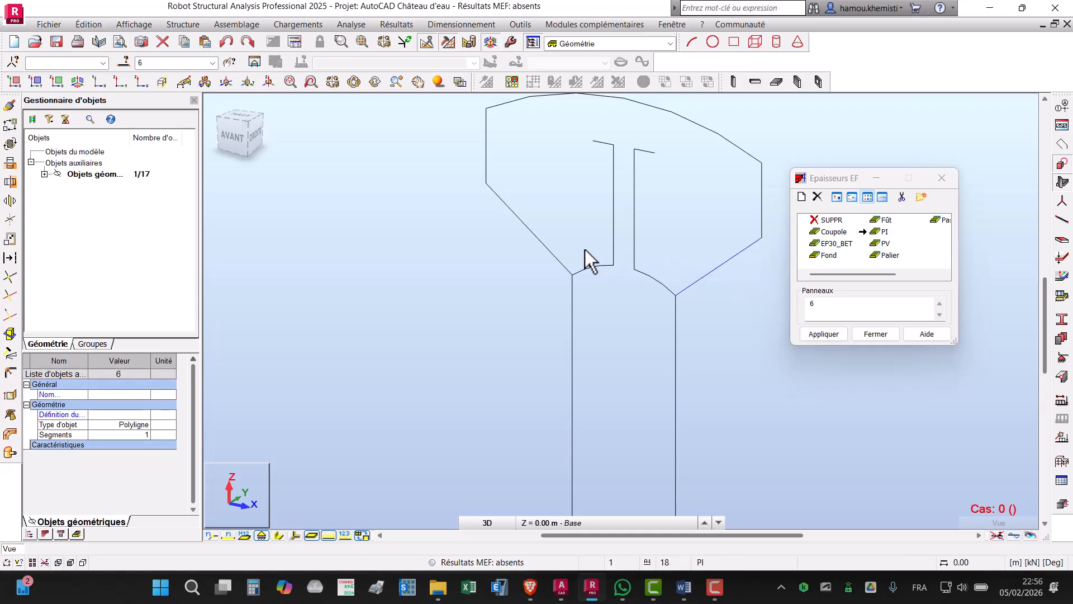
ctrl+click(559, 236)
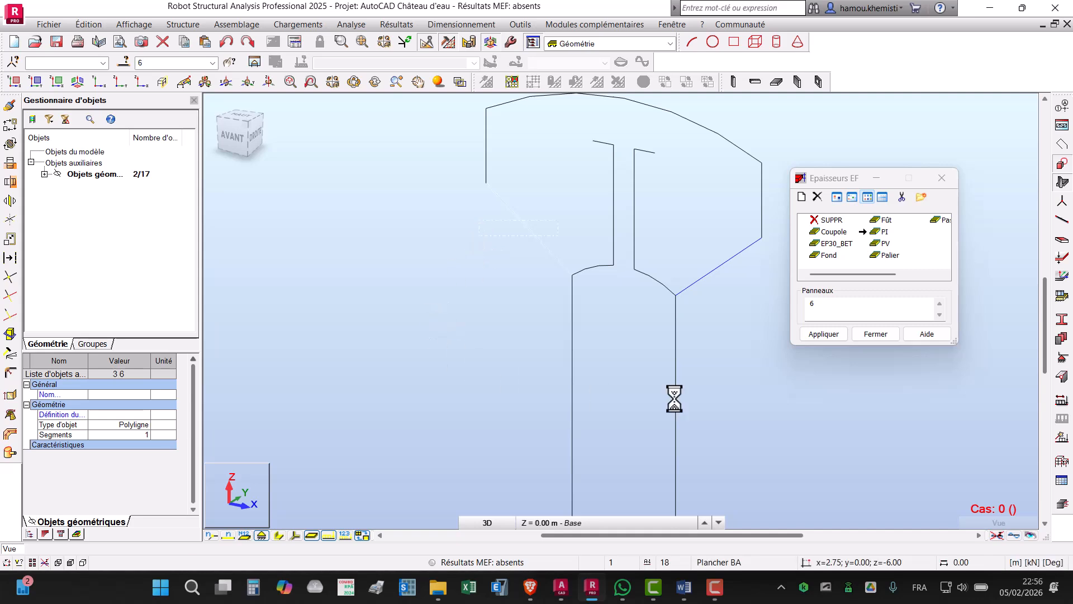
click(830, 335)
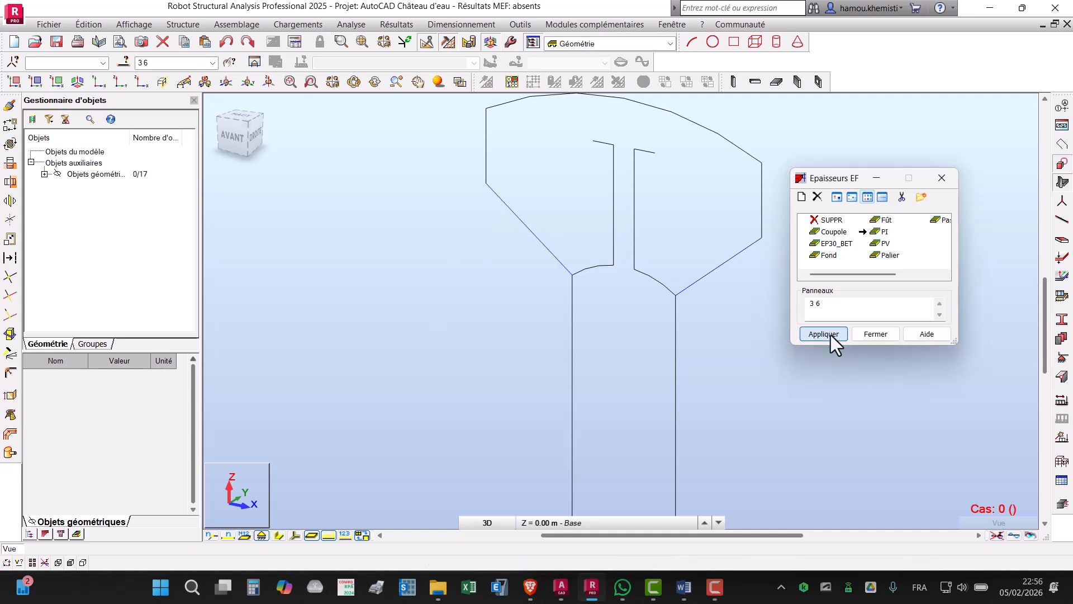
Step: Assign the PV thickness to the two outer vertical lines of the tank
click(887, 243)
click(829, 307)
drag(772, 205, 736, 194)
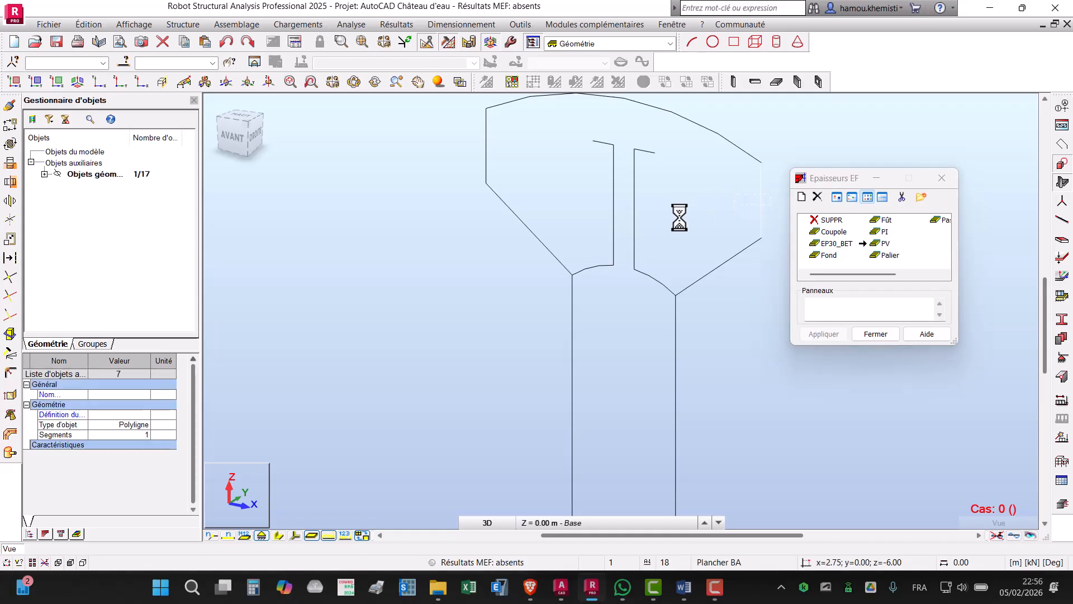
ctrl+drag(506, 162, 465, 153)
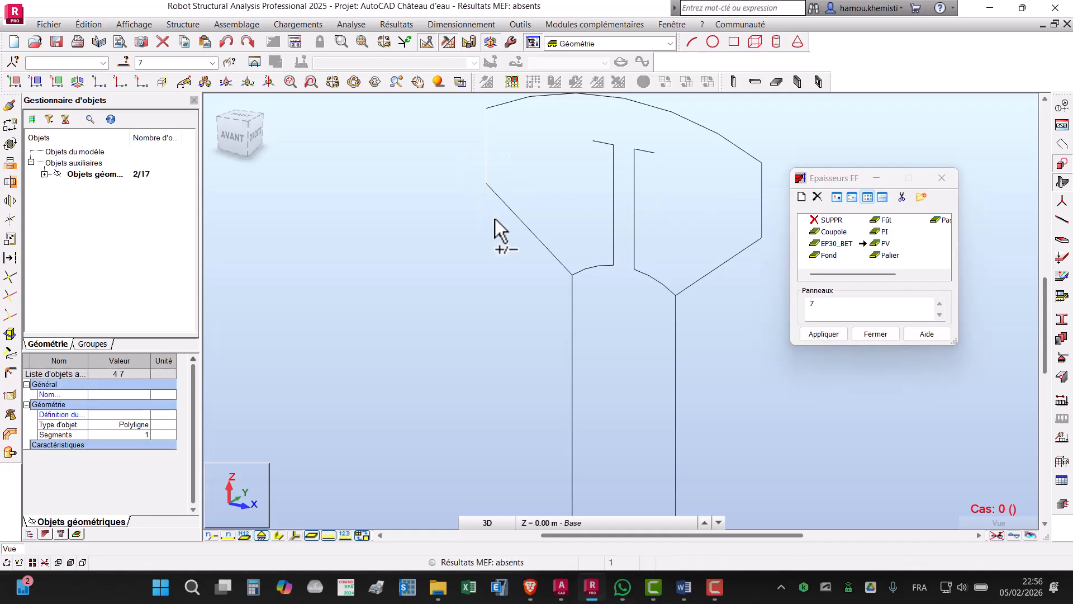
click(823, 333)
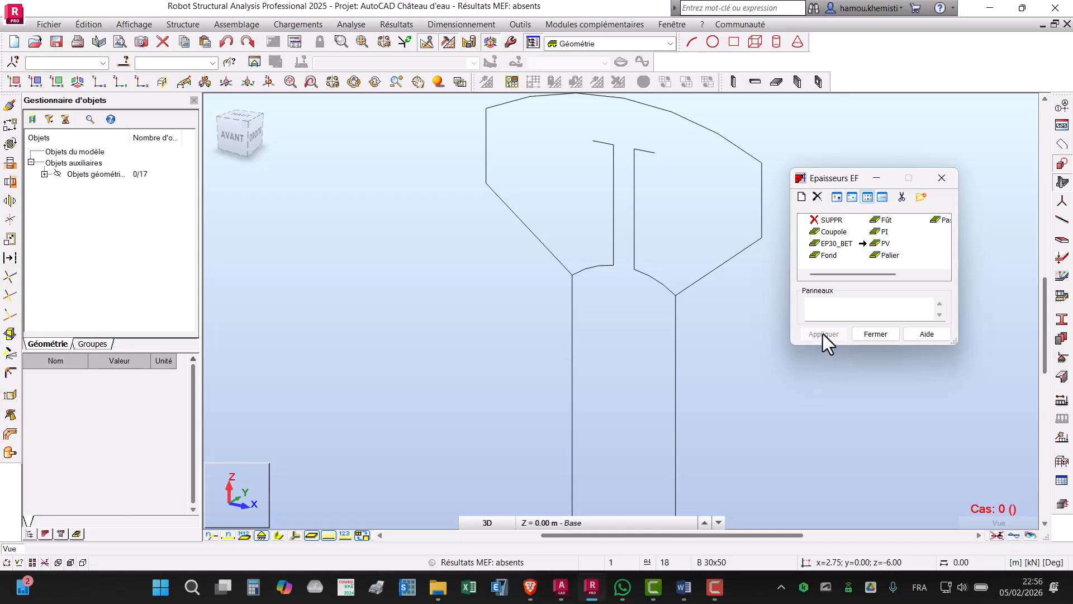
Step: Assign the Coupole thickness to the two arcs forming the dome over the tank
middle_drag(756, 361, 743, 412)
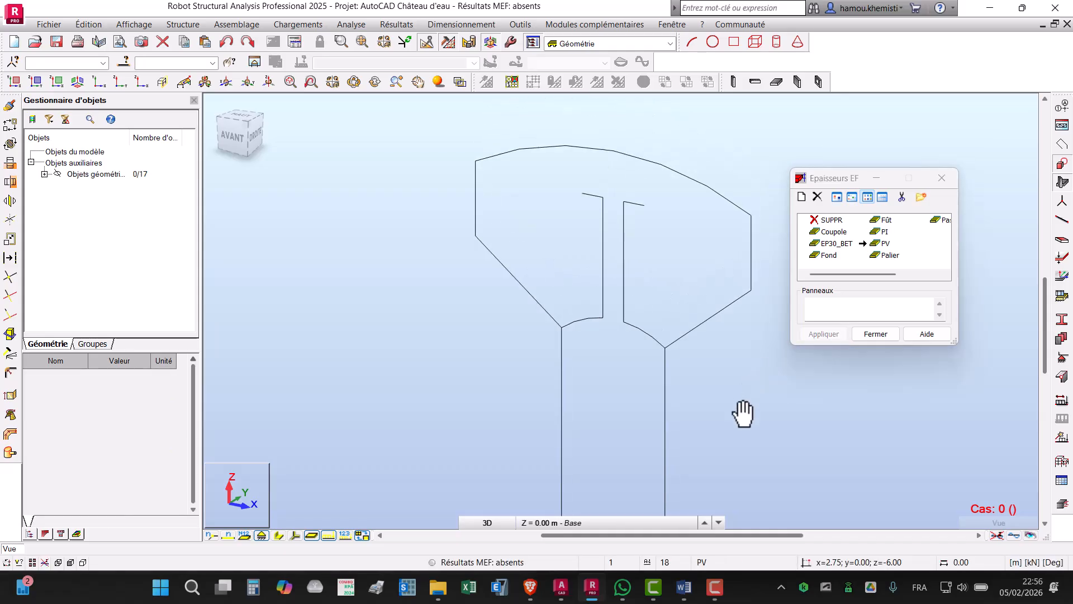
click(832, 232)
click(830, 307)
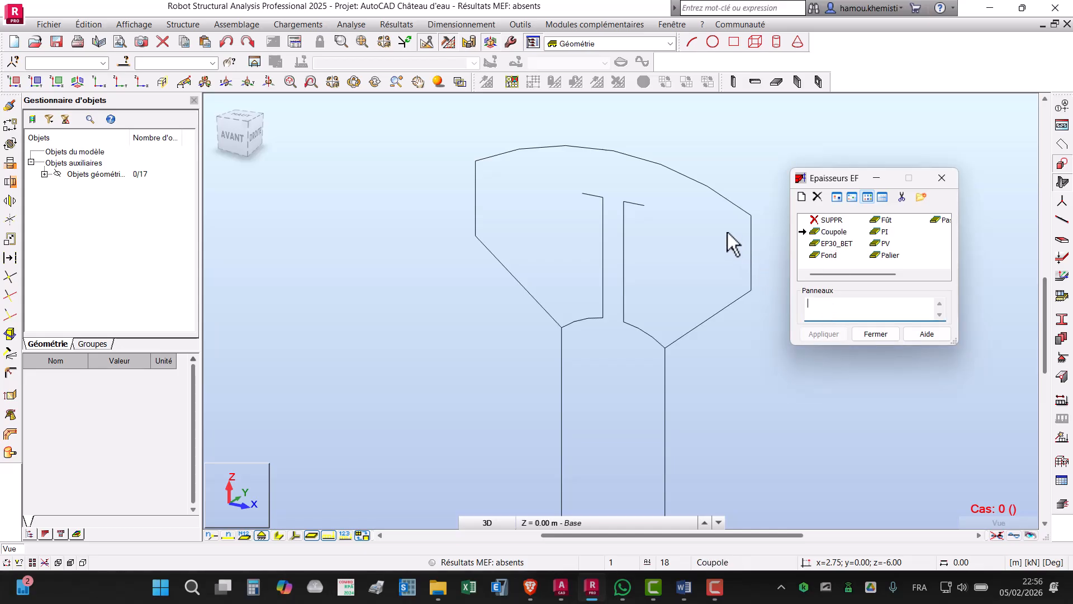
click(695, 180)
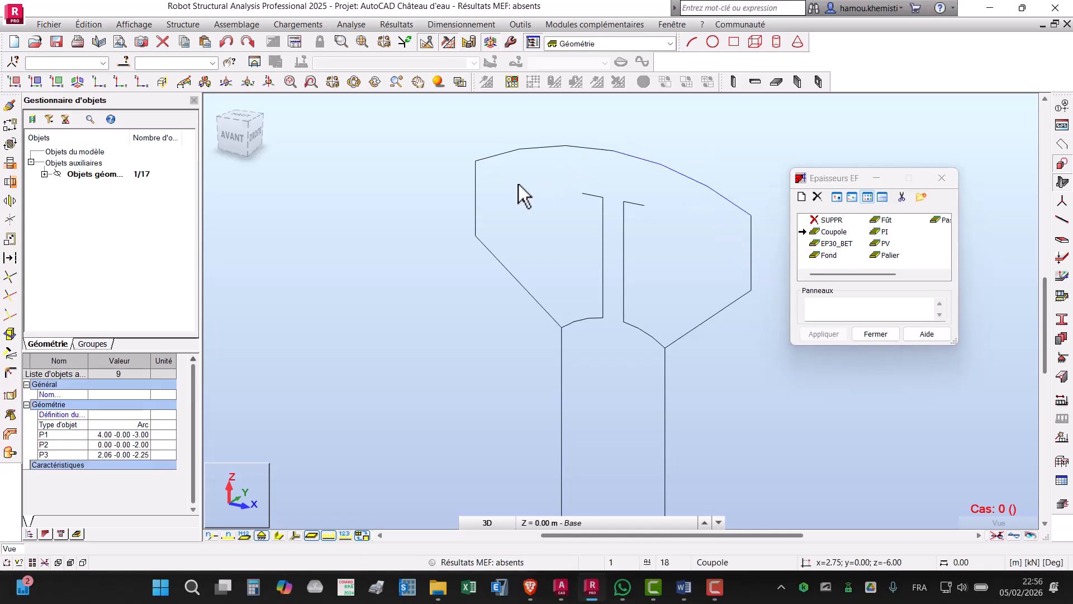
ctrl+drag(521, 172, 501, 122)
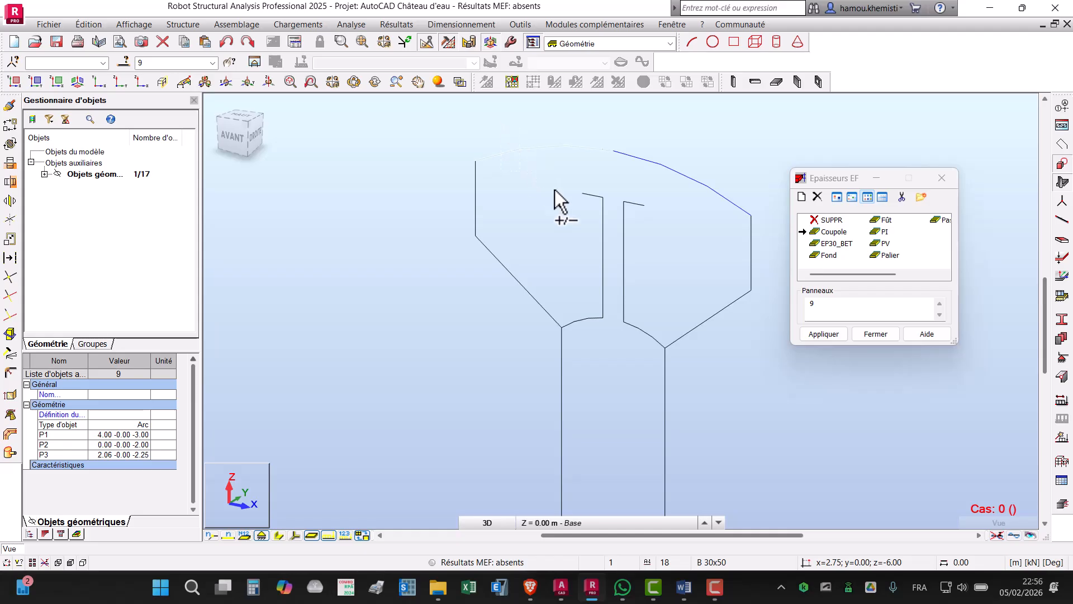
click(827, 335)
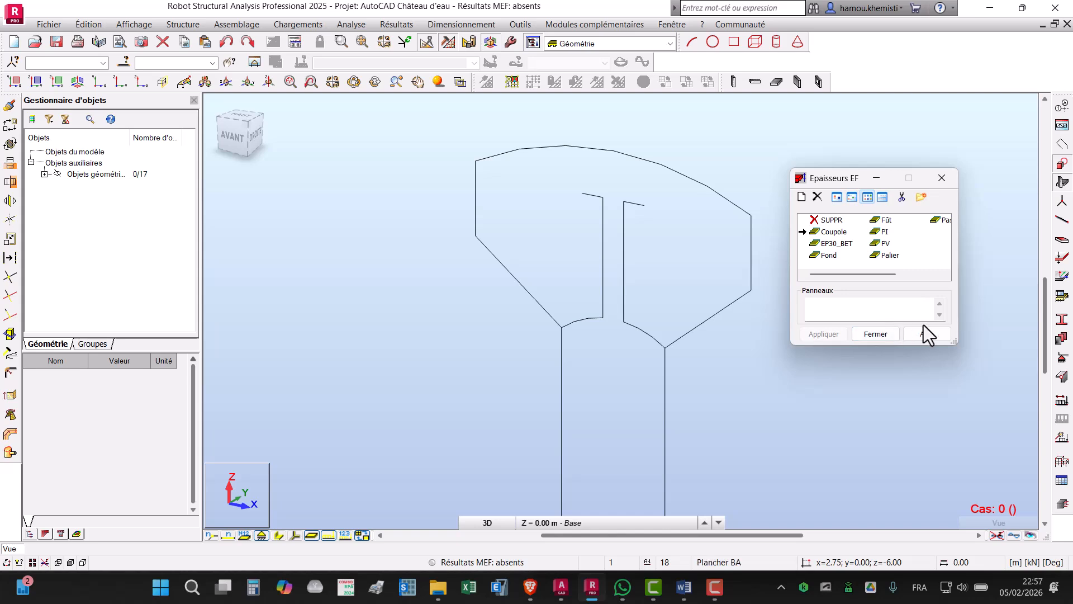
Step: Assign the Passage thickness to the two inner vertical lines in the middle of the tank
drag(891, 277, 934, 278)
click(894, 221)
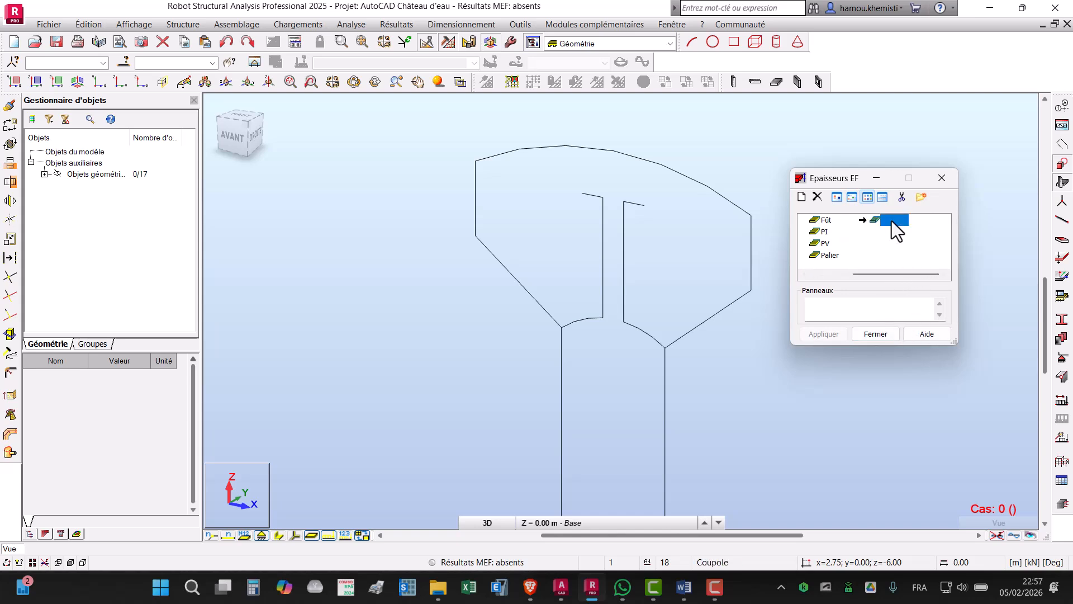
click(833, 313)
drag(647, 264, 562, 241)
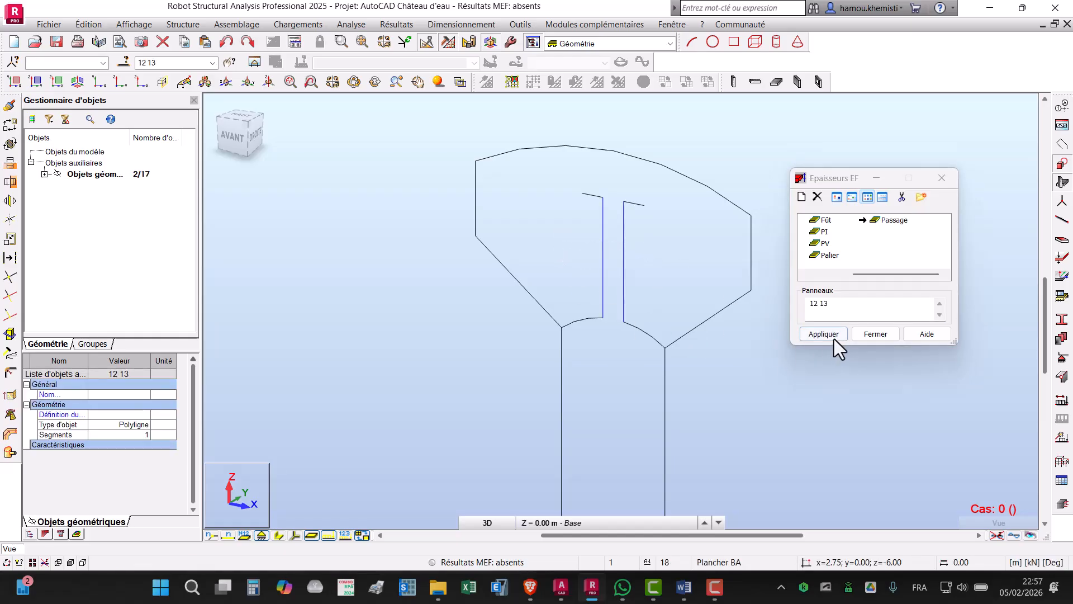
click(825, 333)
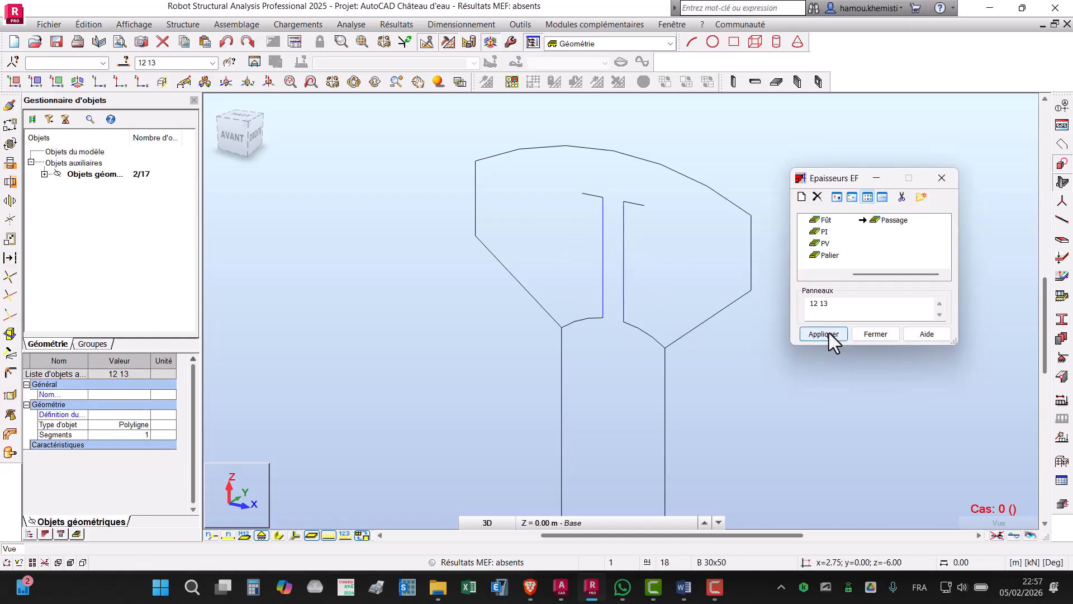
Step: Assign the Palier thickness to the two short lines at the top of the inner passage and finish assigning thicknesses
click(828, 255)
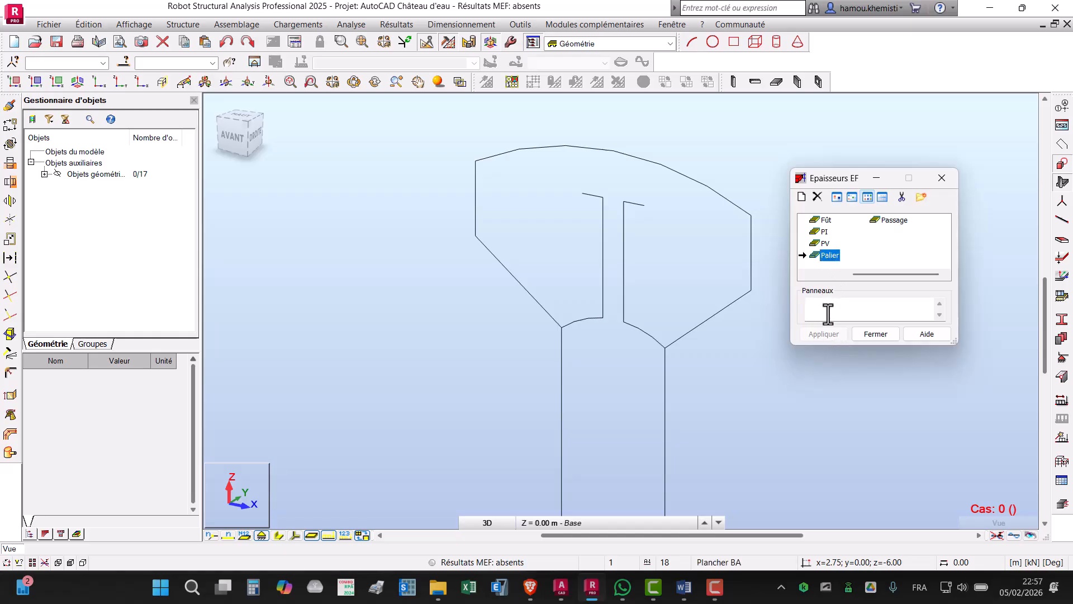
drag(556, 181, 667, 237)
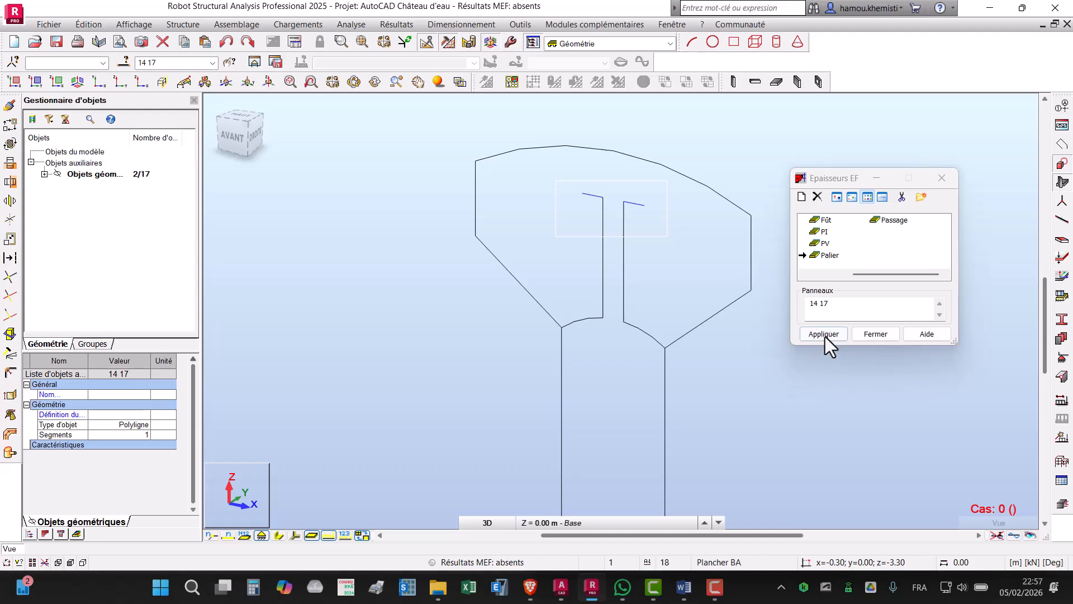
click(826, 334)
middle_drag(748, 369, 701, 262)
scroll(701, 262, down, 4)
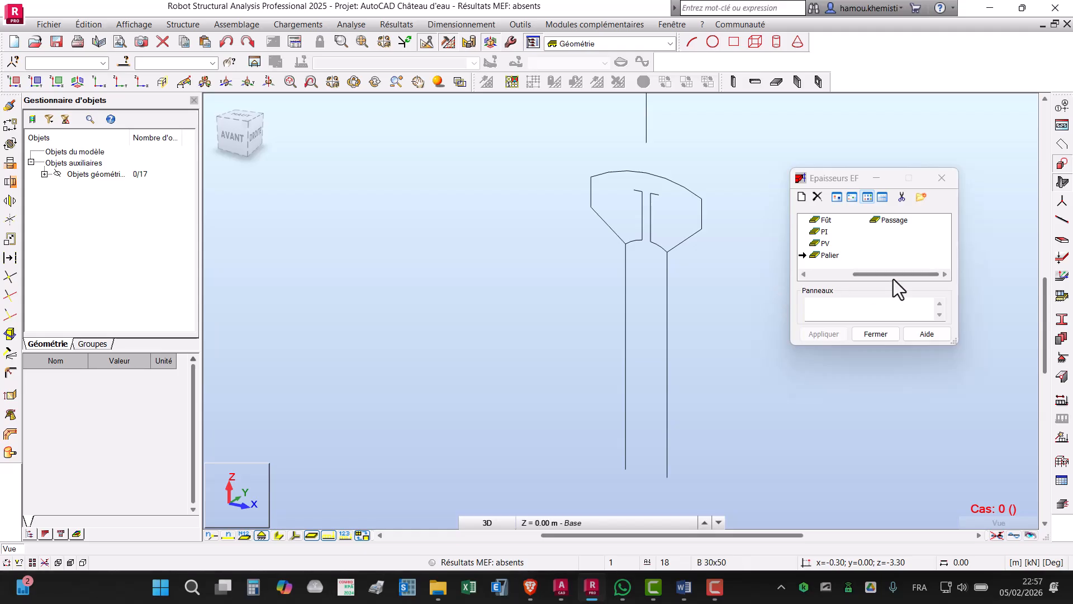
drag(894, 276, 837, 276)
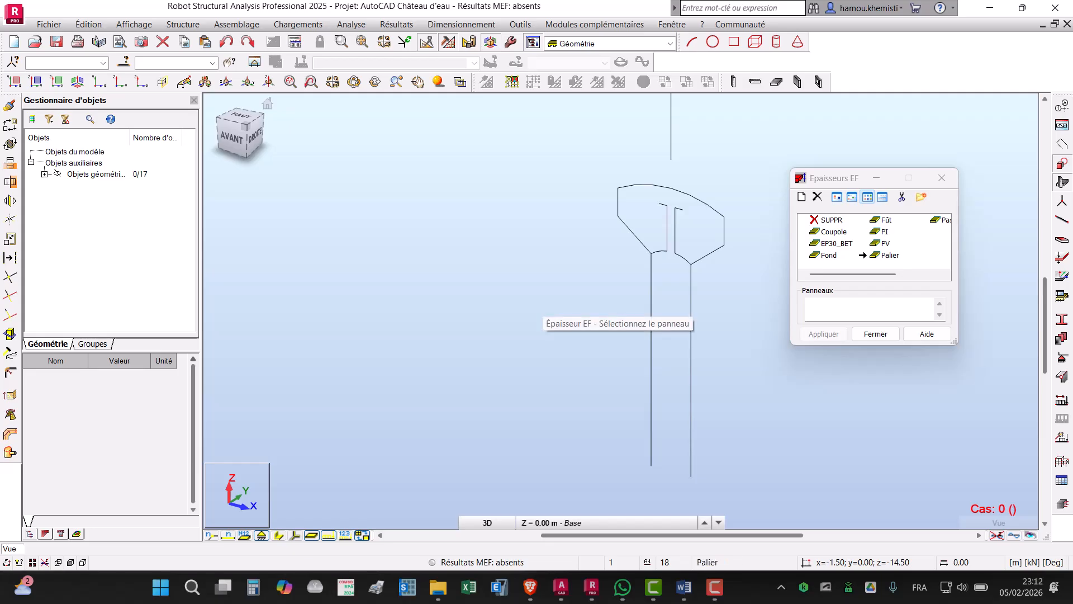
click(876, 334)
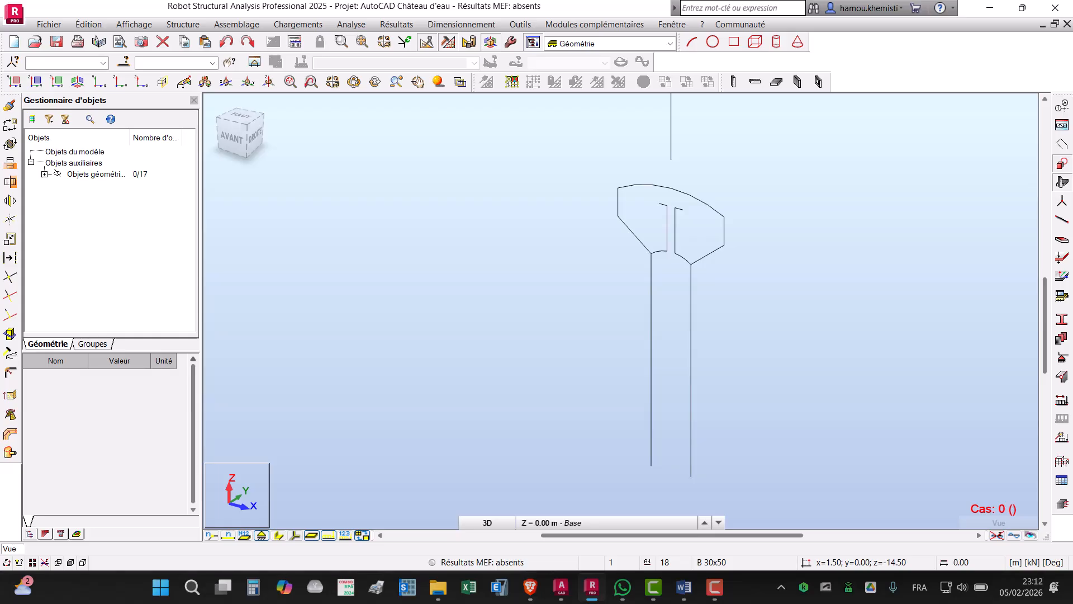
Step: Start a Revolution of the two vertical shaft lines, with its axis running from the lower to the upper end of the vertical line above the tank
drag(717, 345, 616, 365)
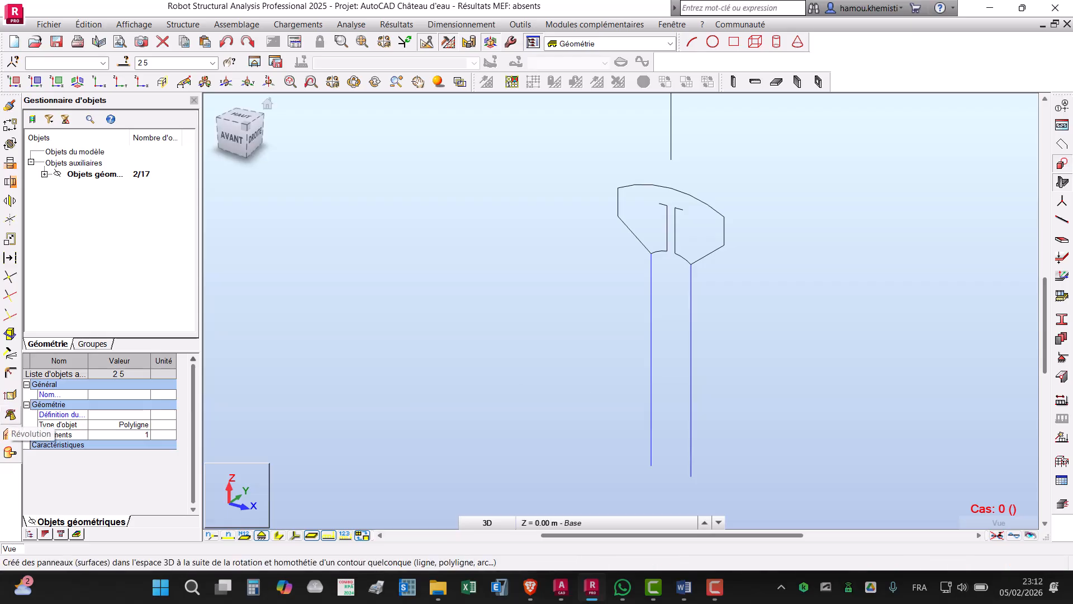
middle_drag(691, 474, 693, 510)
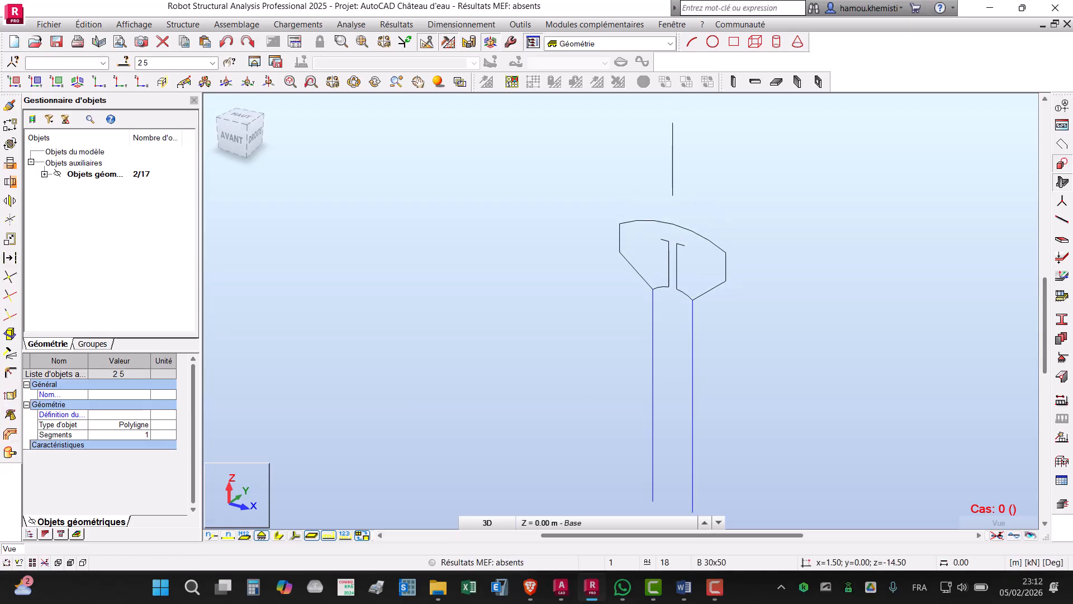
click(10, 415)
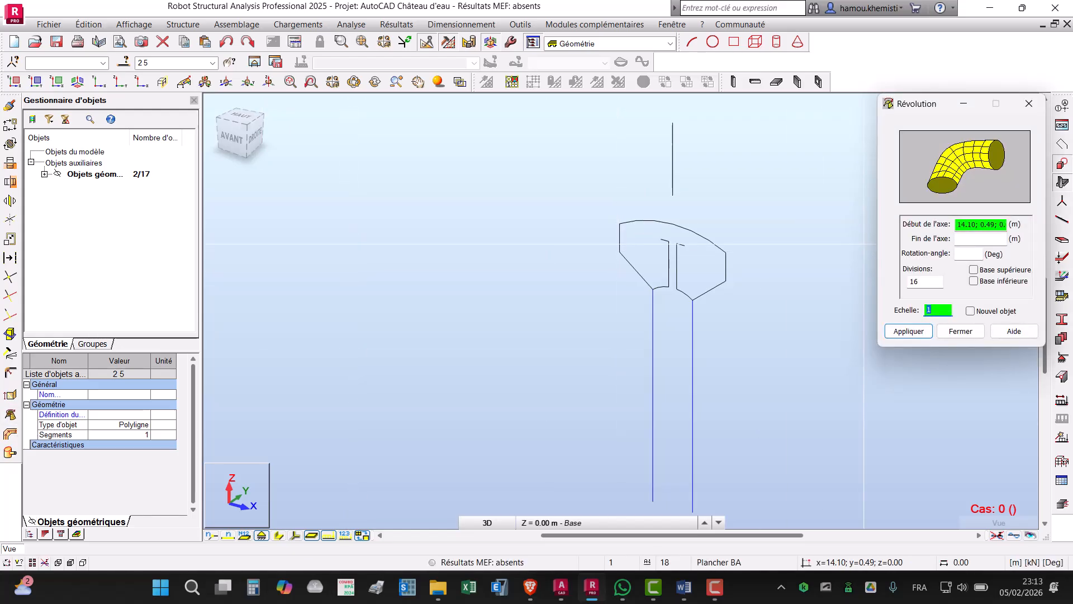
click(972, 225)
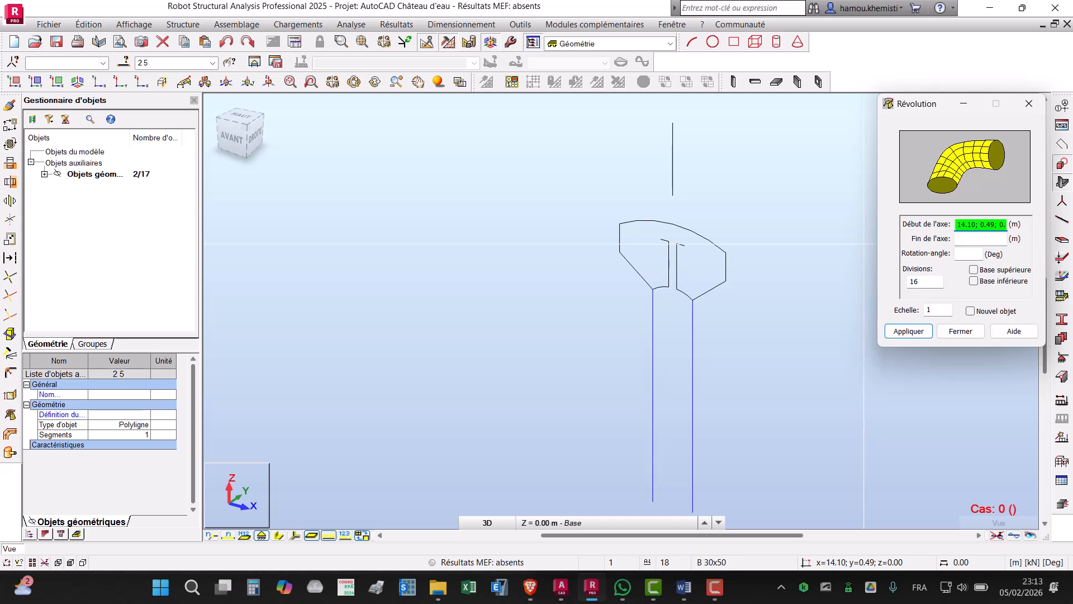
click(674, 193)
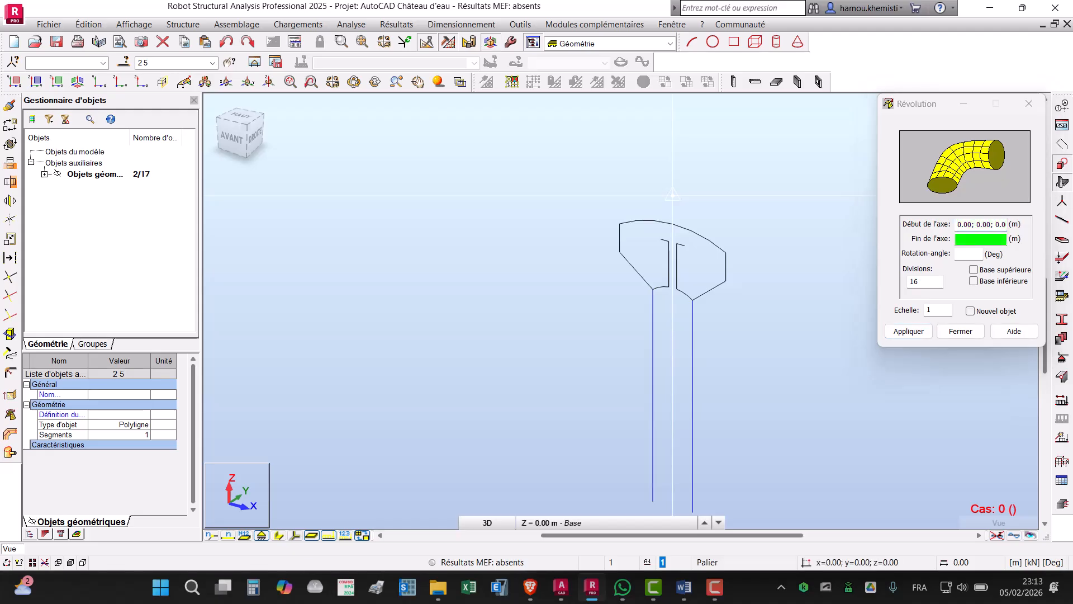
click(673, 123)
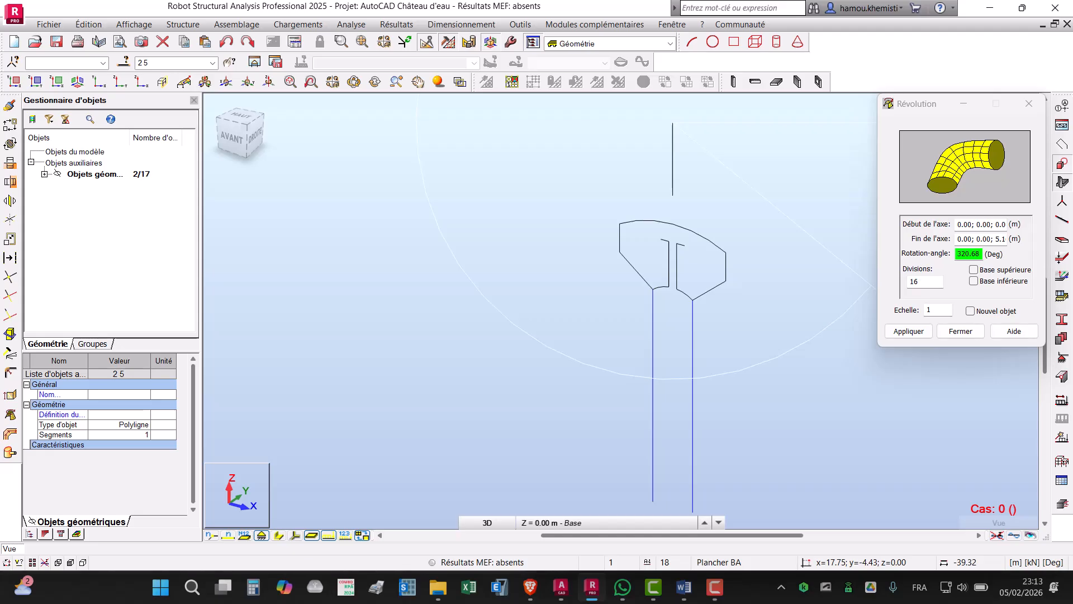
Step: Revolve the two shaft lines by 180° with 16 divisions to create the shaft panels, and end the Revolution
double_click(969, 254)
text(180)
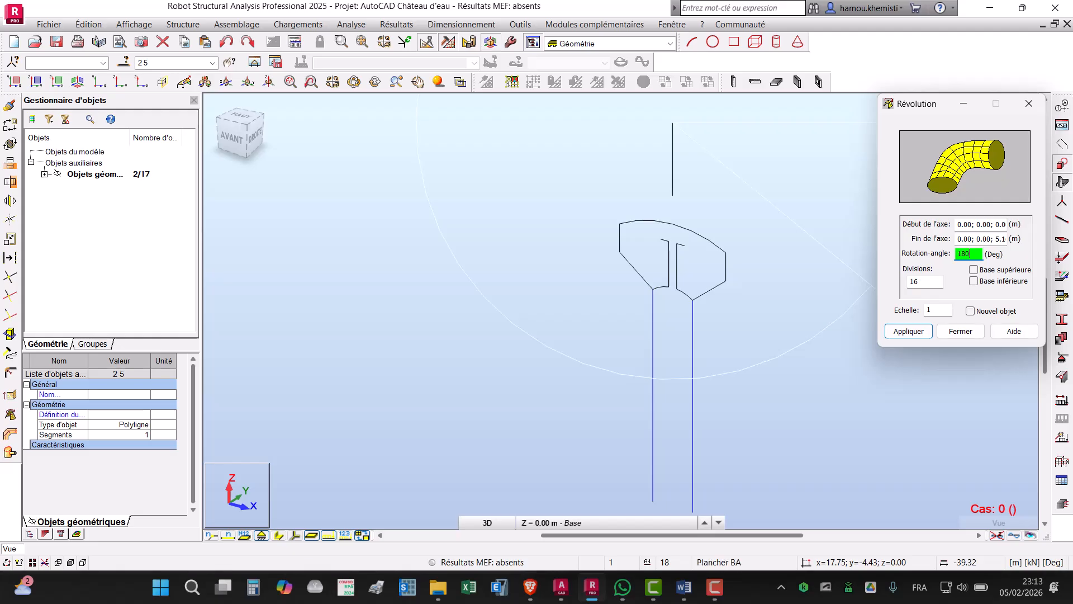
click(924, 281)
double_click(915, 282)
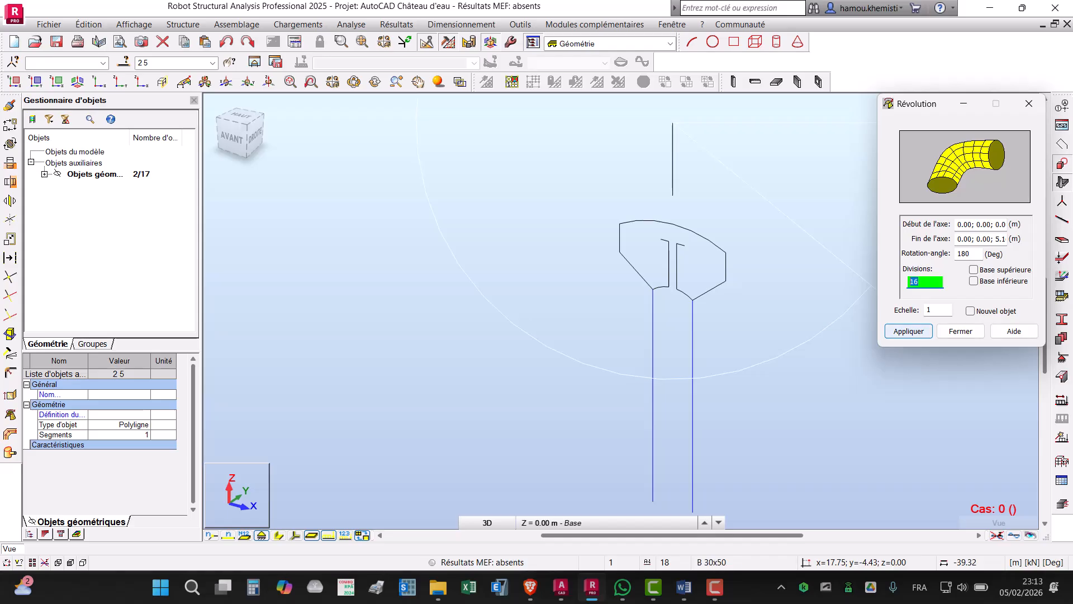
click(908, 331)
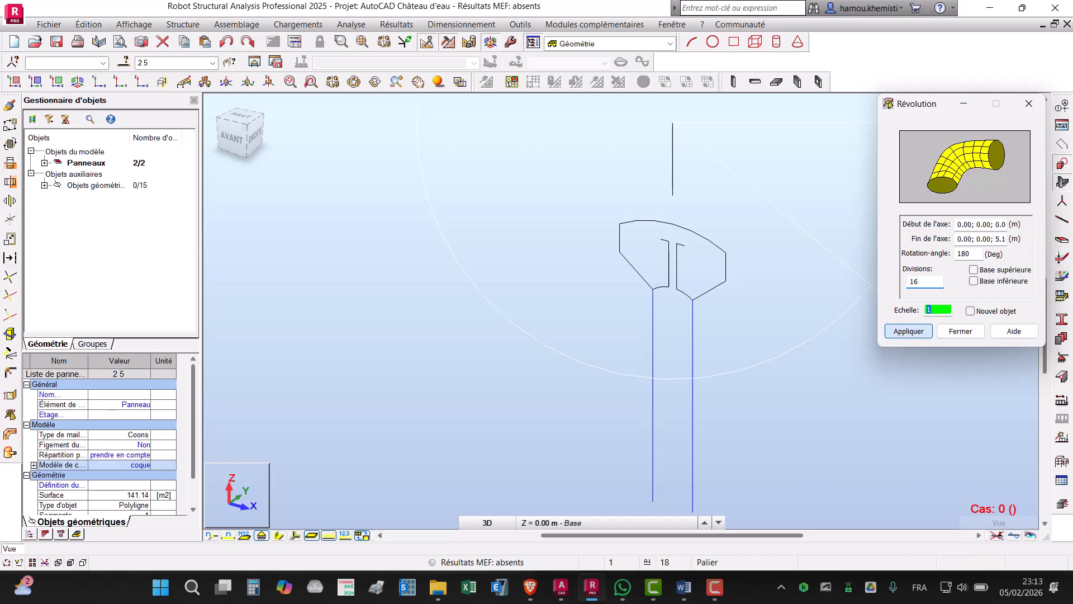
click(961, 331)
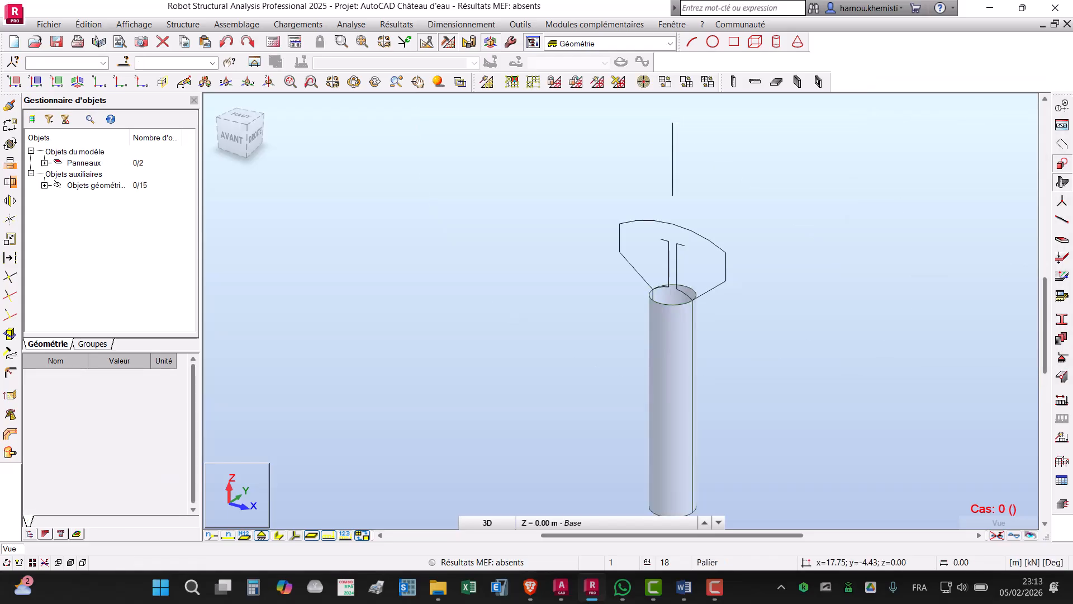
Step: Examine the two half-cylinder panels of the revolved shaft by selecting each one
middle_drag(671, 371, 598, 316)
scroll(598, 315, up, 2)
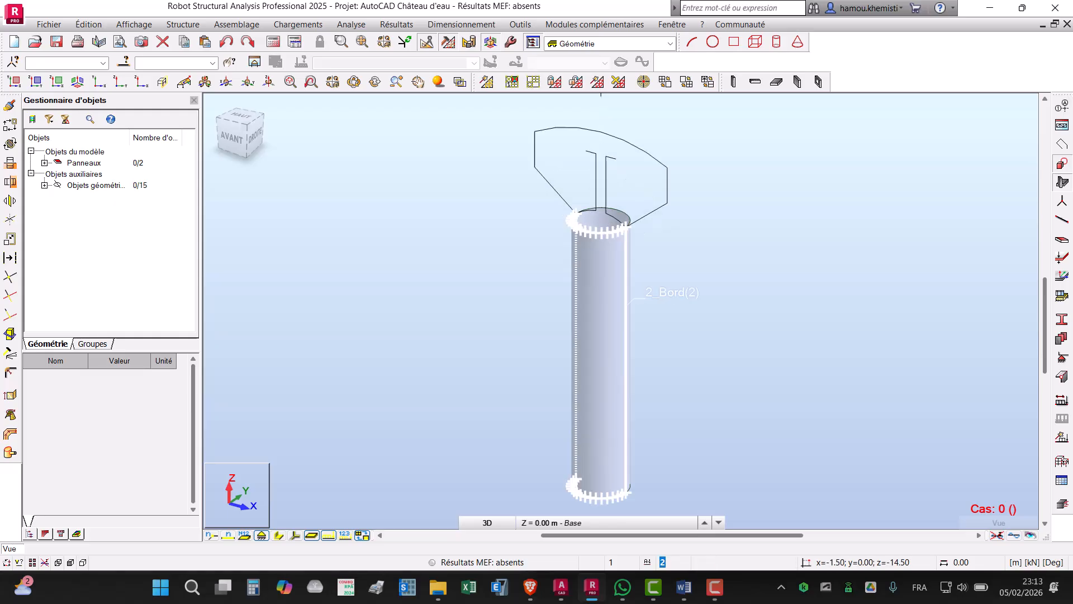
scroll(604, 249, up, 1)
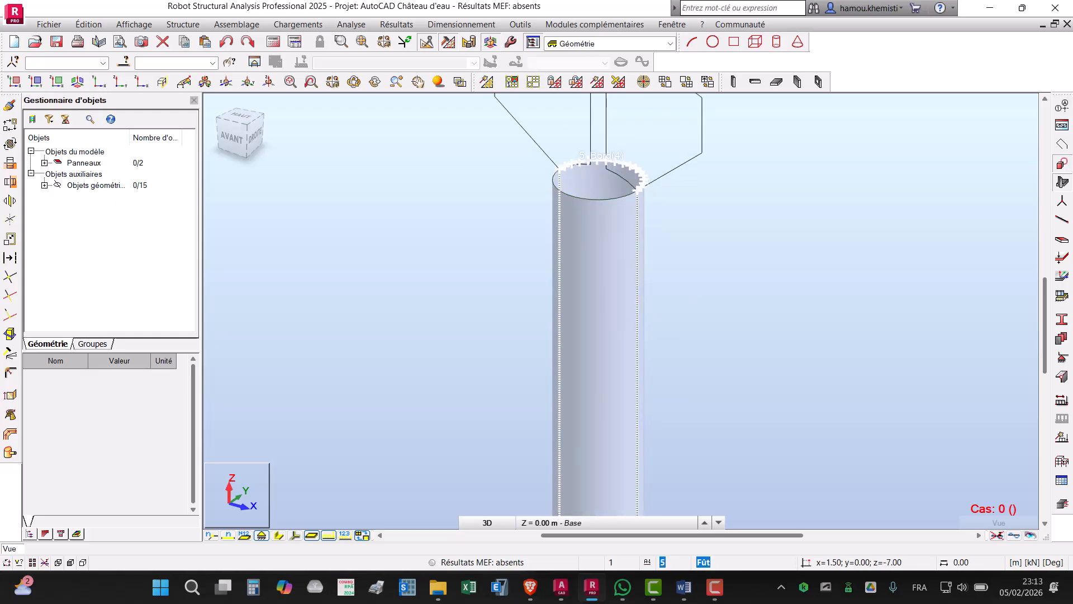
click(641, 185)
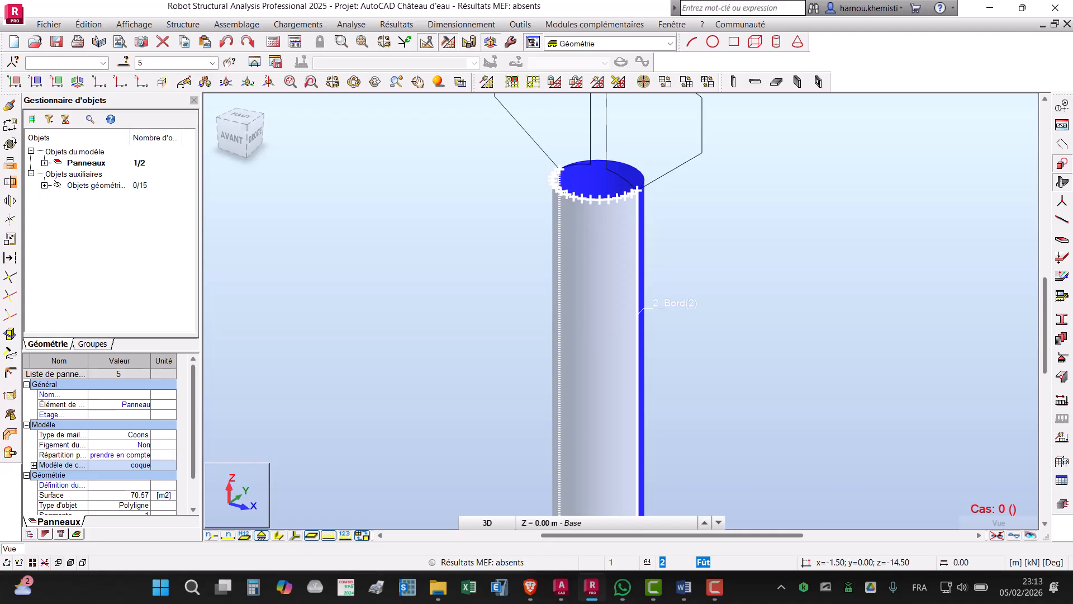
click(594, 296)
click(899, 389)
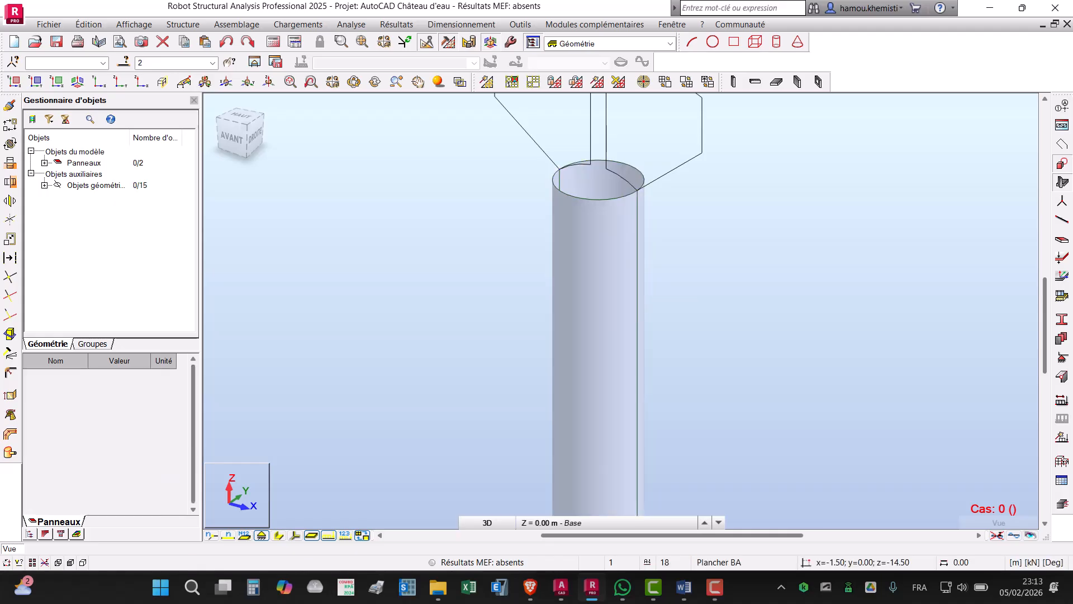
scroll(900, 389, down, 2)
scroll(899, 389, down, 1)
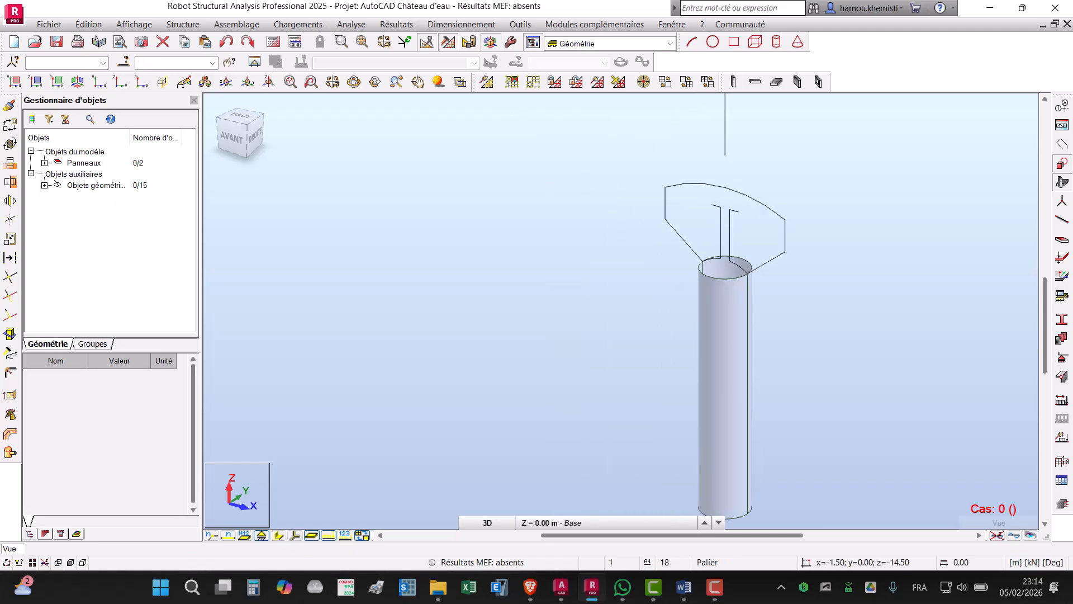
Step: Turn on the Epaisseur - légende par couleurs display attribute so panels are coloured by thickness
right_click(273, 189)
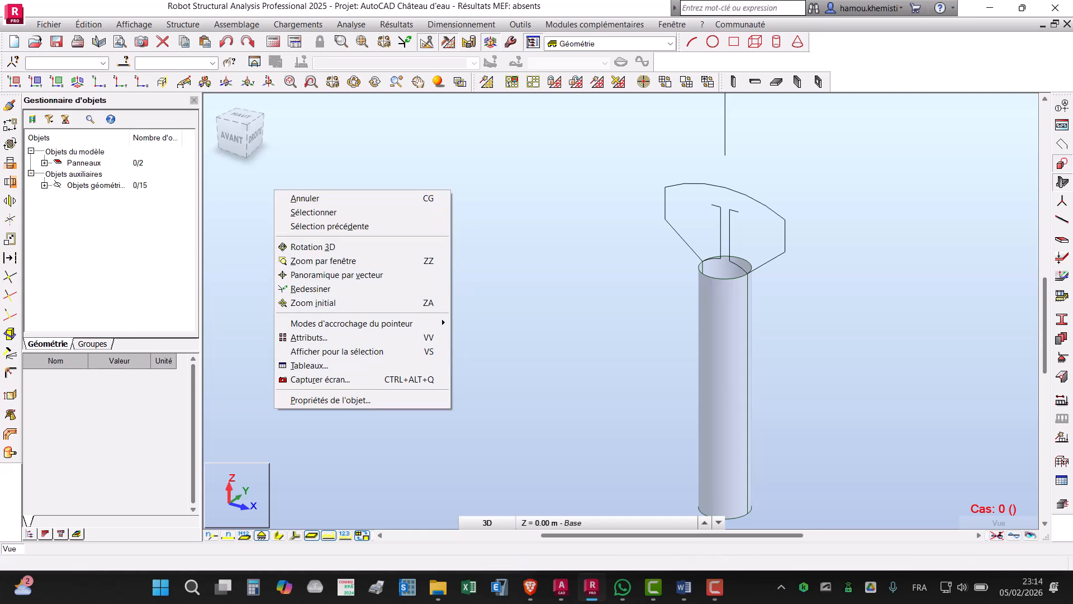
click(309, 337)
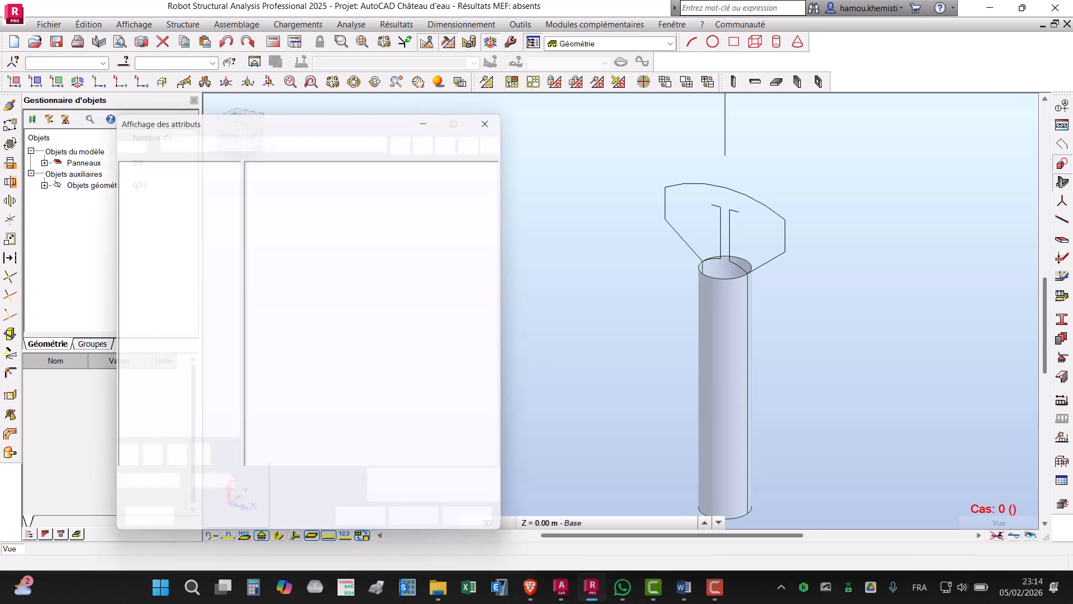
click(158, 216)
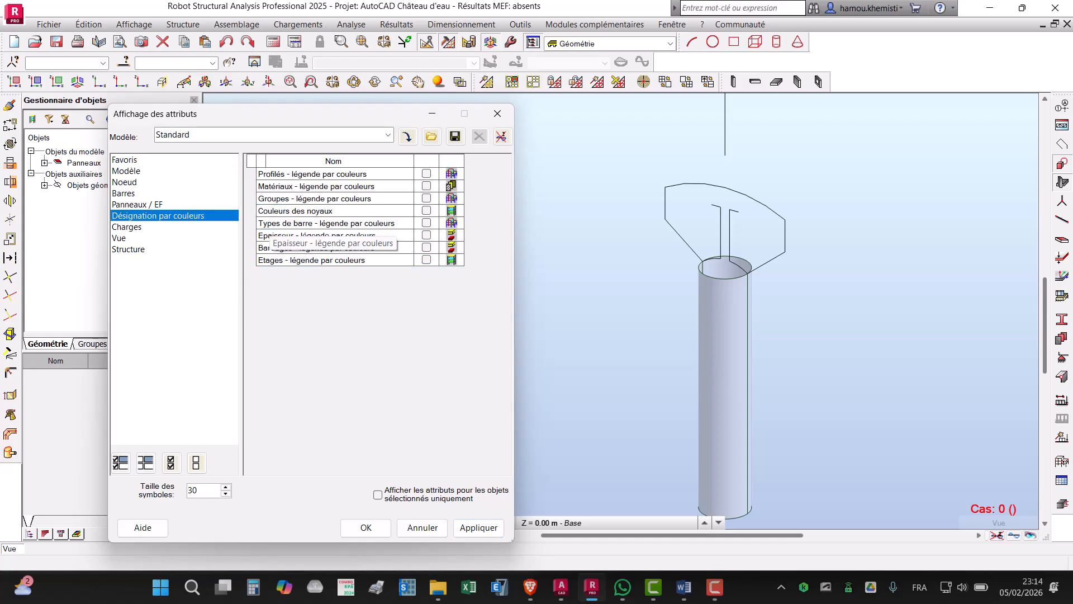
click(426, 235)
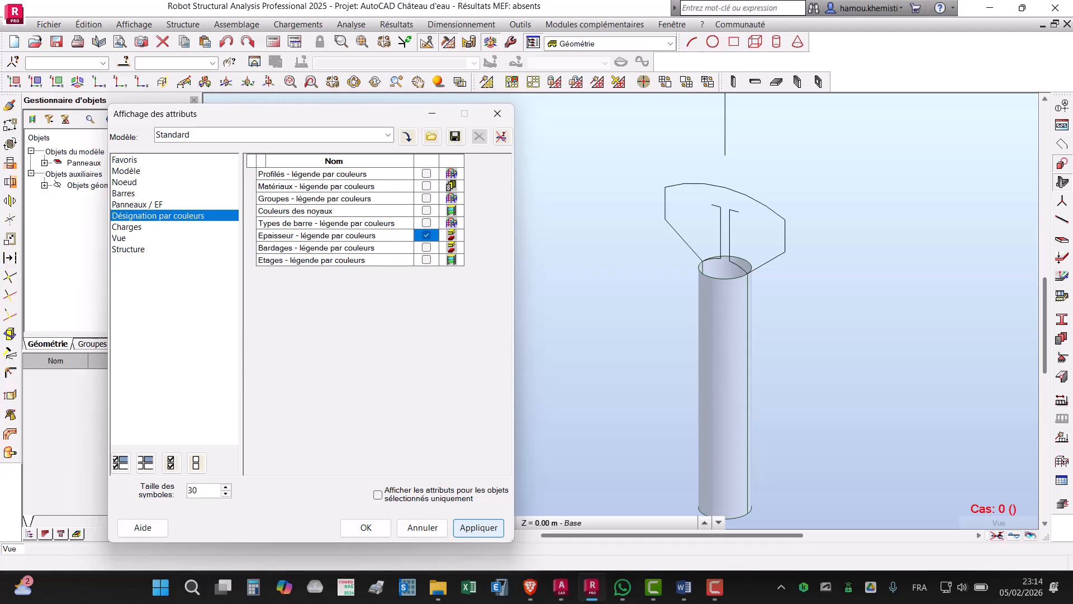
click(479, 527)
click(422, 527)
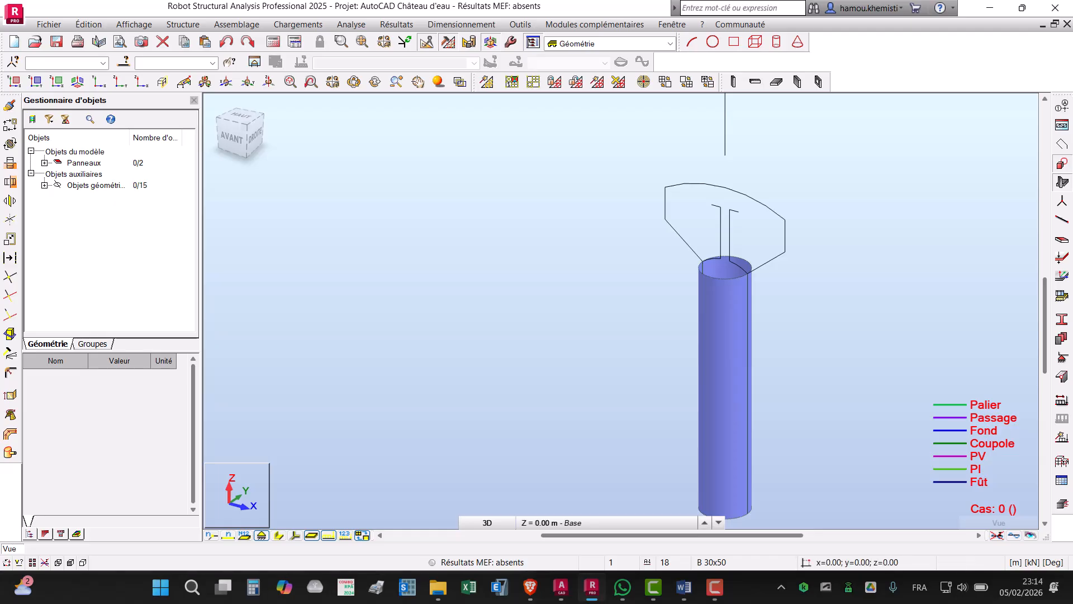
Step: Select the tank's twelve profile objects: the bottom arcs, inner passage, short landing lines, inclined walls, vertical walls and dome arcs
middle_drag(694, 335, 658, 333)
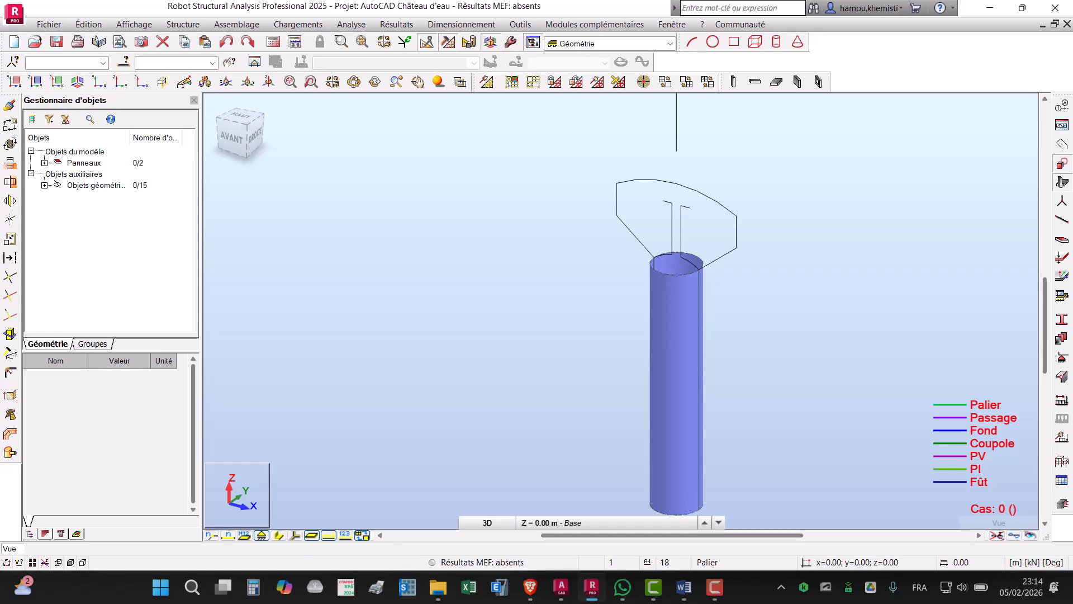
scroll(692, 261, up, 4)
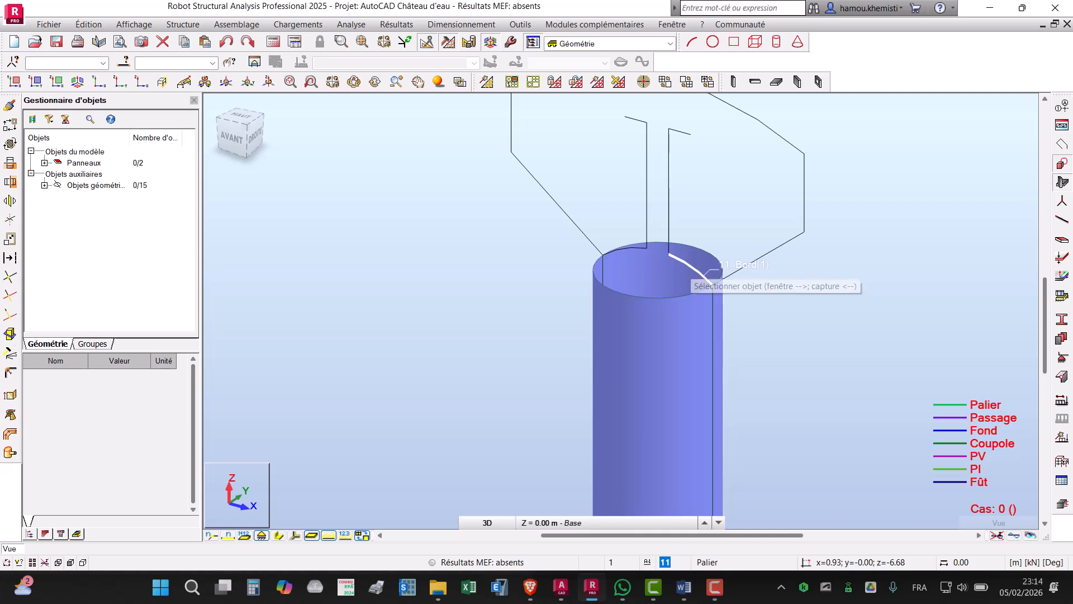
click(694, 277)
ctrl+click(633, 248)
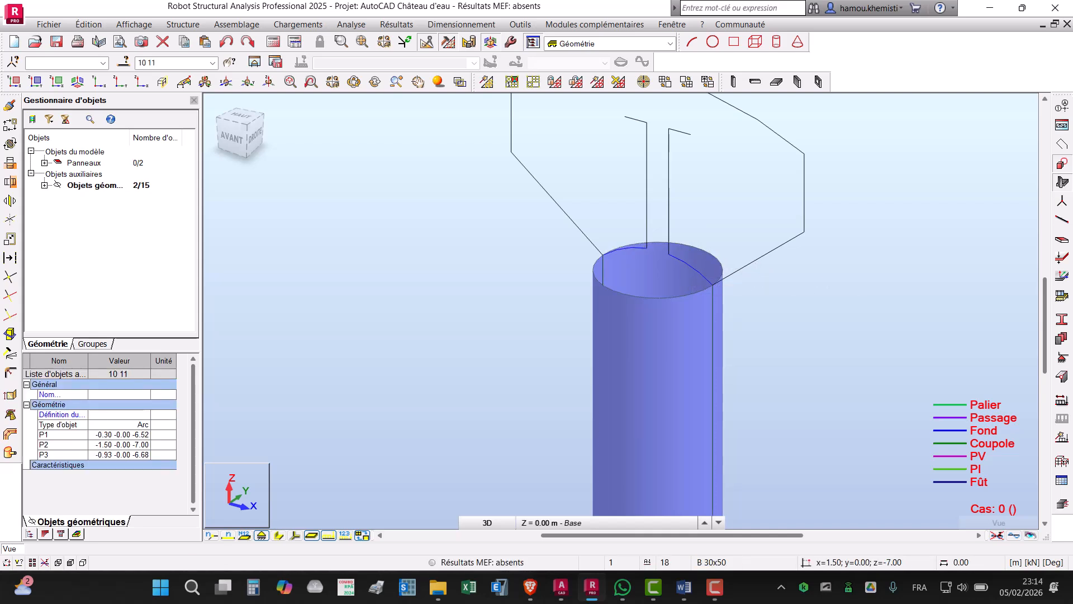
ctrl+drag(705, 178, 617, 193)
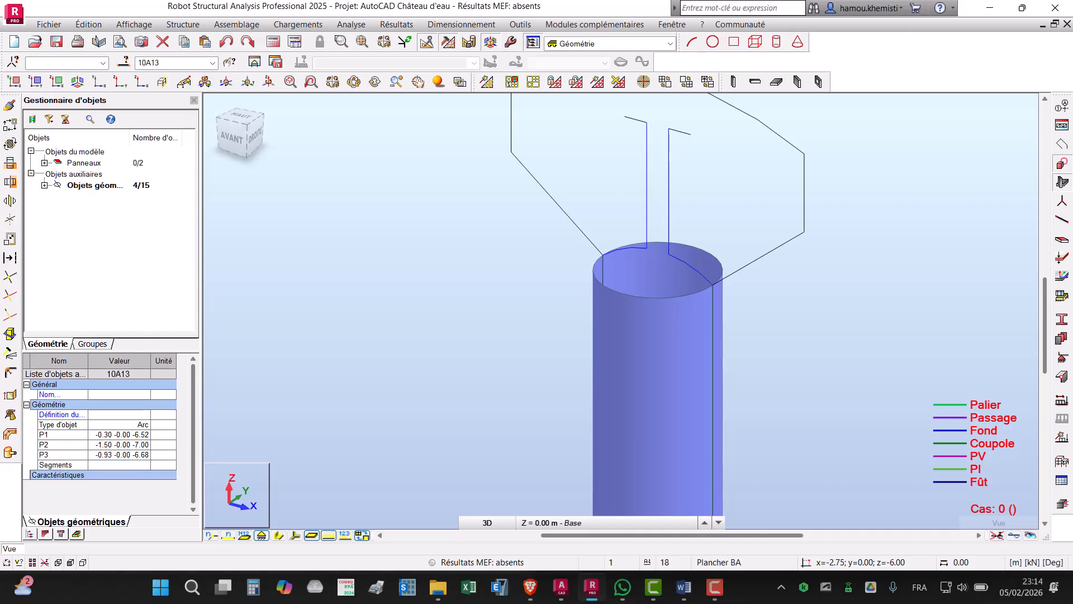
ctrl+drag(538, 139, 482, 165)
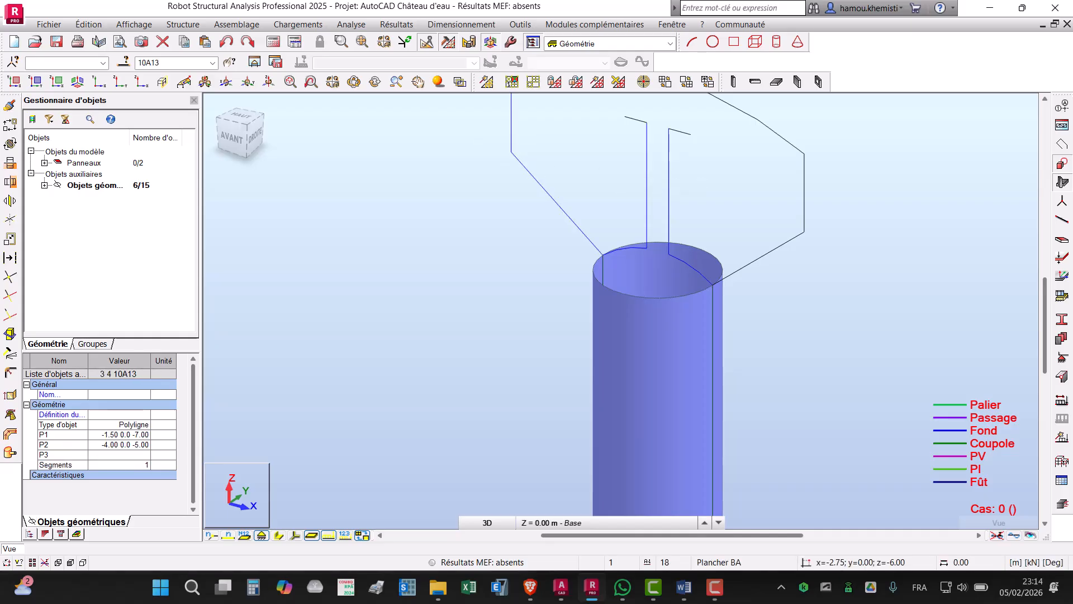
ctrl+drag(780, 258, 773, 260)
scroll(854, 353, down, 2)
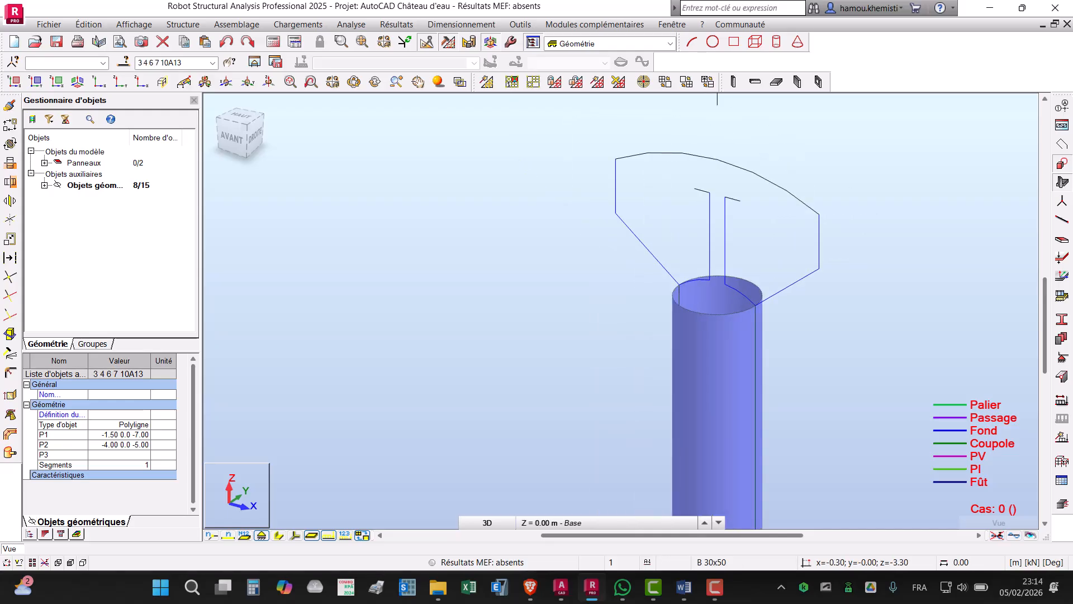
ctrl+drag(722, 208, 755, 218)
ctrl+click(774, 186)
ctrl+click(659, 154)
scroll(562, 303, down, 3)
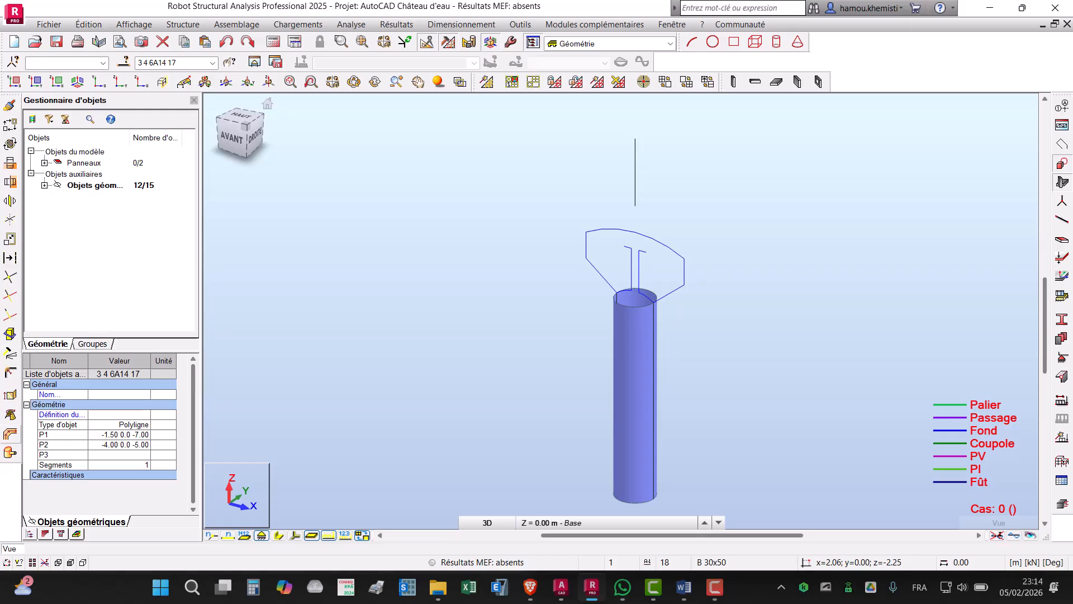
Step: Revolve the selected tank profile by 180° with 16 divisions about the vertical line above the tank, from its lower to its upper end
click(10, 414)
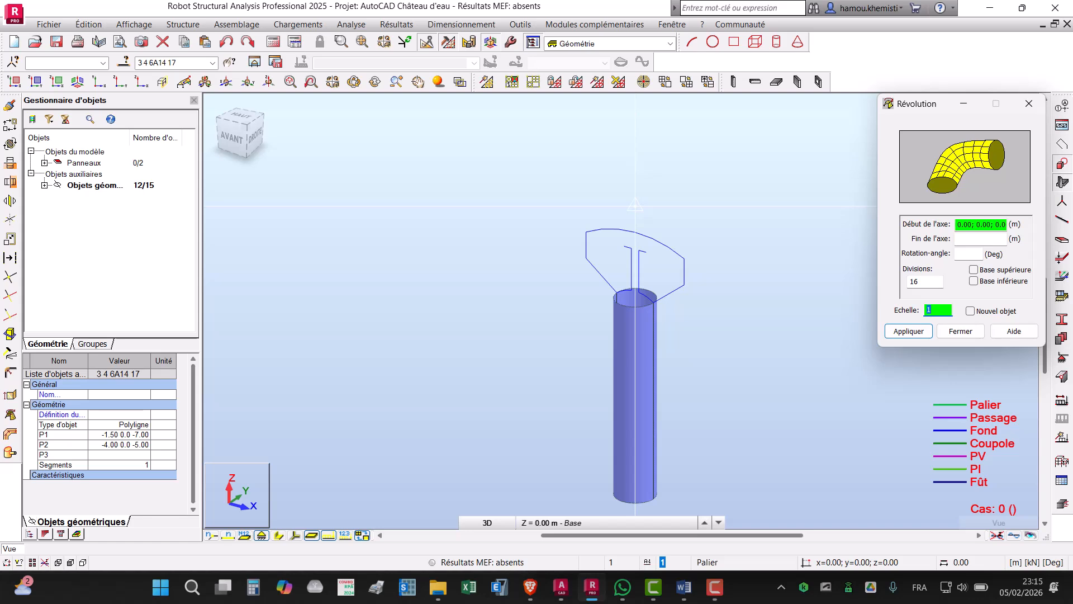
click(635, 206)
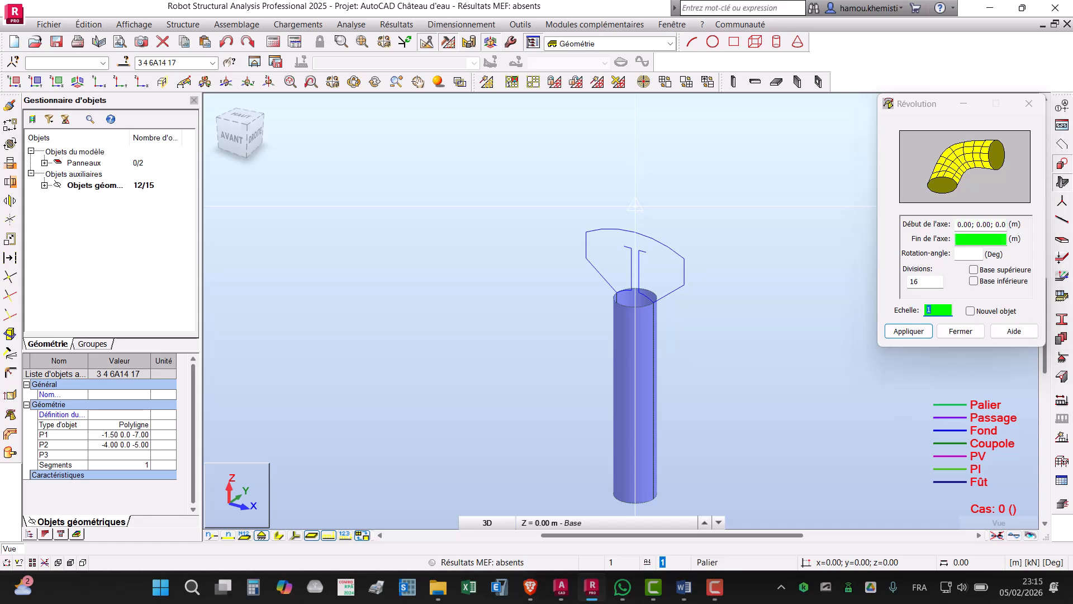
click(635, 140)
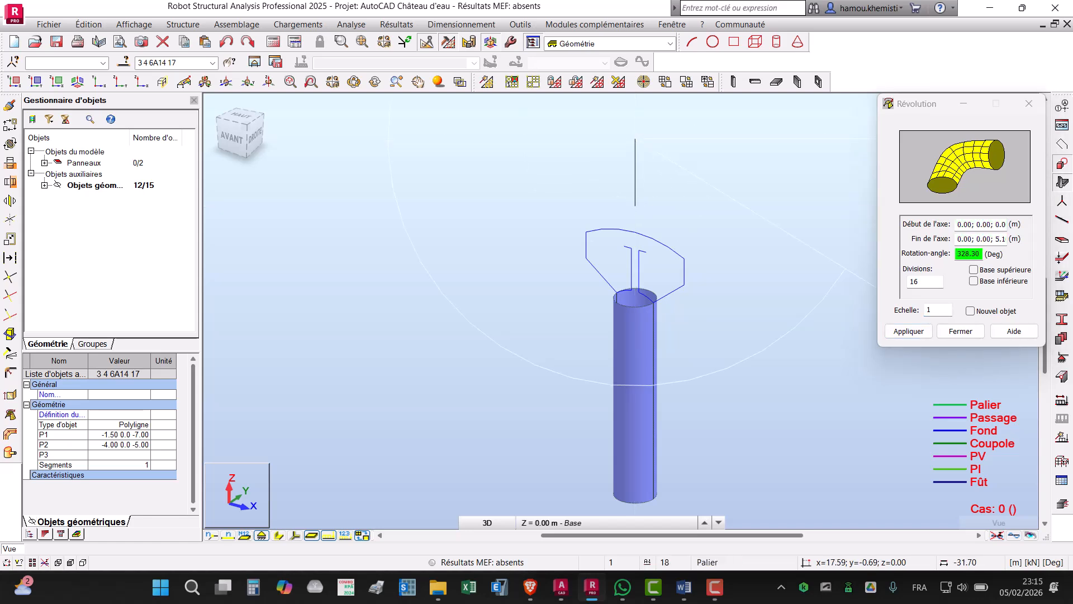
double_click(969, 254)
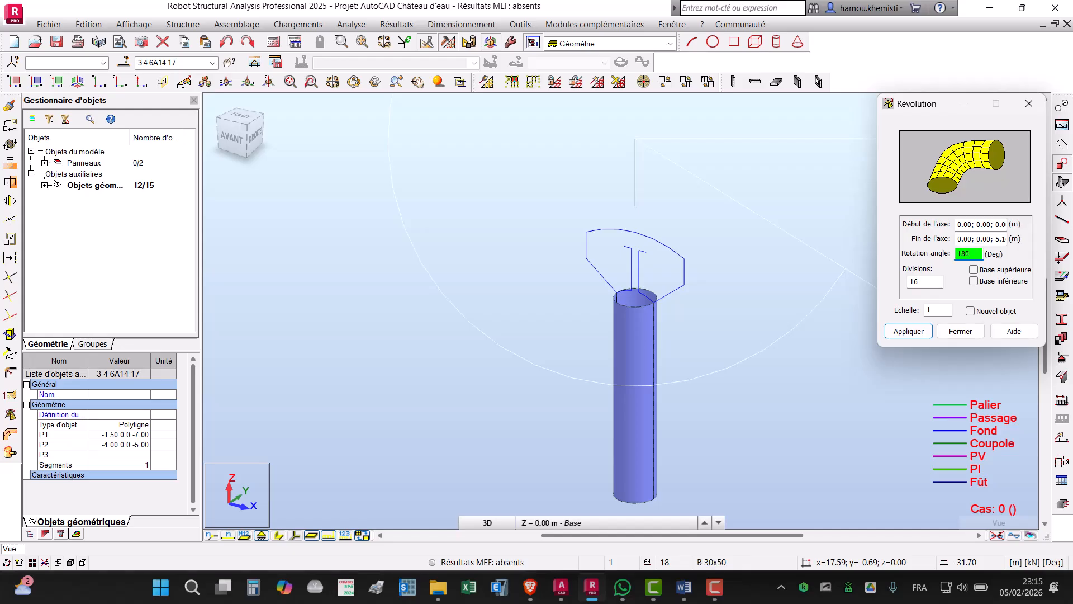
key(Tab)
key(Return)
key(Tab)
key(Return)
key(Escape)
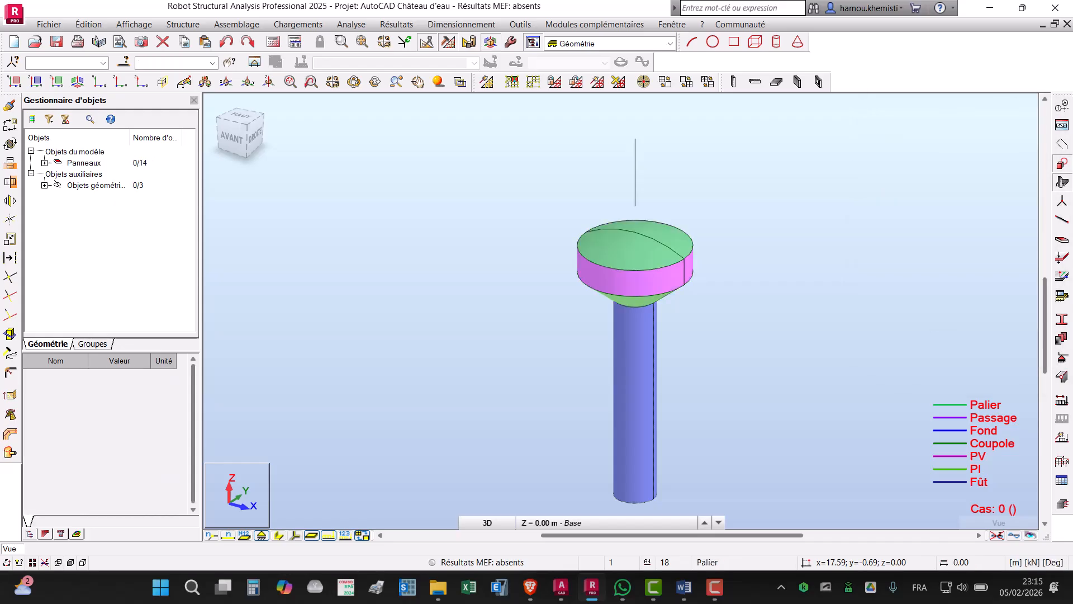
Step: Examine the coloured tank and shaft panels from outside and from below, looking up through the shaft at the bottom dome and passage
click(375, 82)
drag(635, 347, 636, 309)
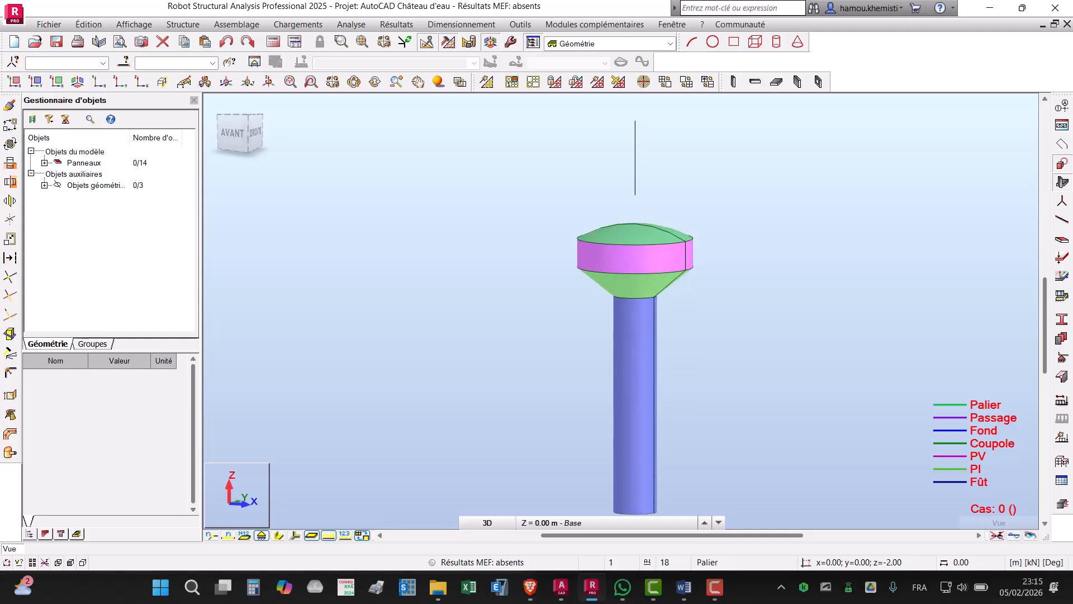
scroll(649, 275, up, 3)
drag(698, 196, 655, 227)
scroll(655, 227, down, 2)
scroll(654, 224, down, 3)
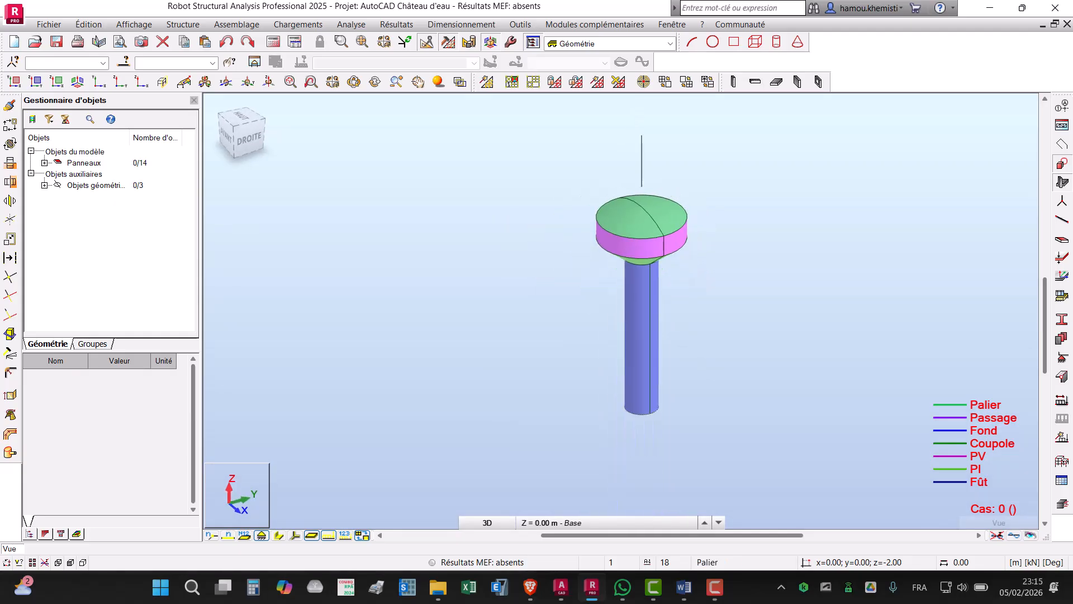
shift+middle_drag(655, 223, 654, 87)
scroll(636, 274, up, 6)
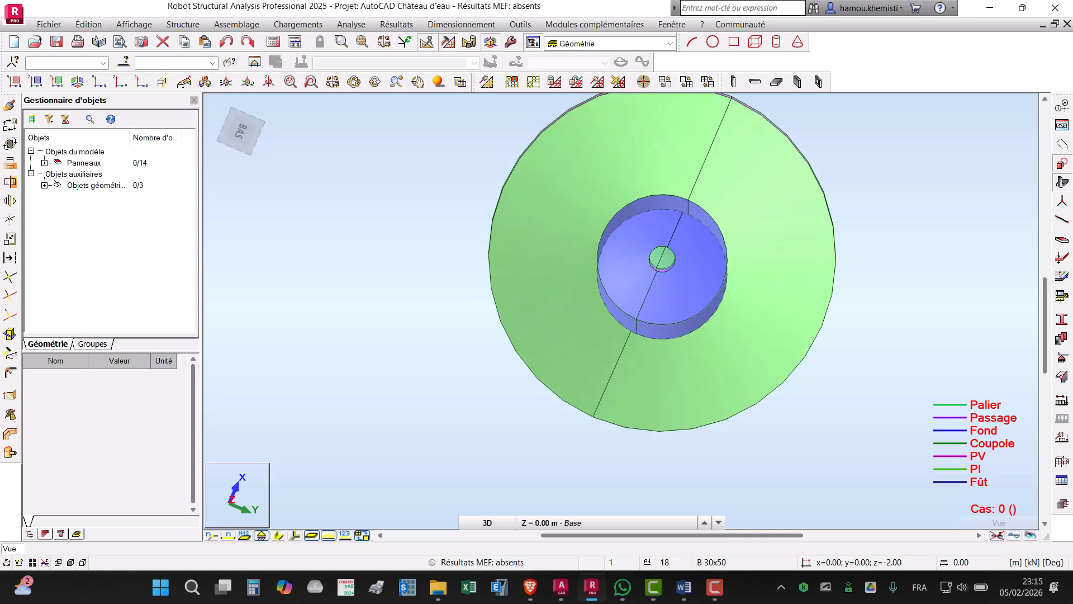
shift+middle_drag(636, 274, 636, 284)
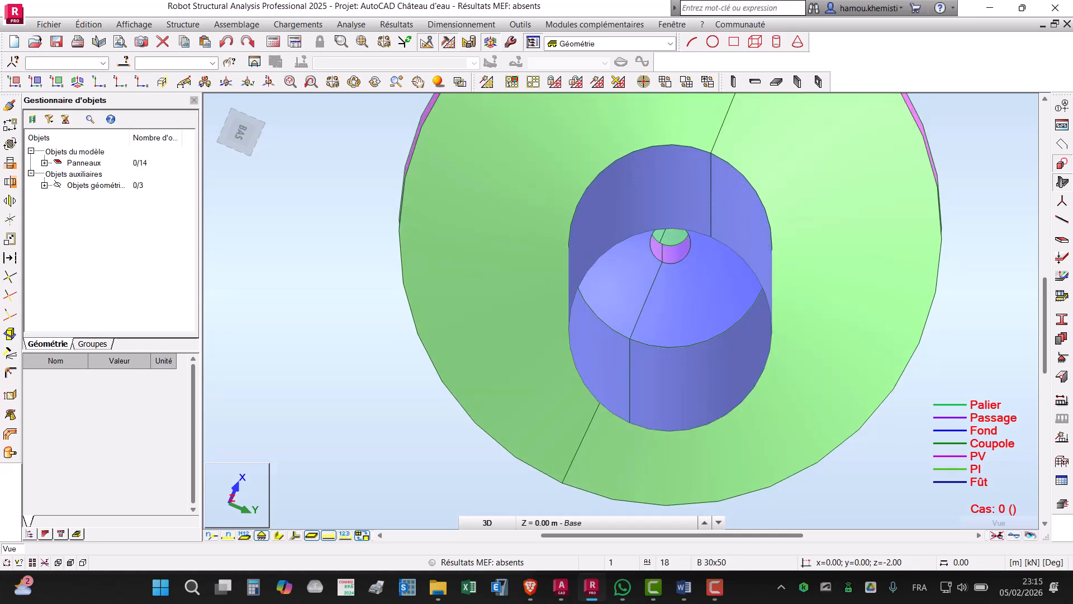
shift+middle_drag(712, 285, 710, 354)
scroll(711, 343, down, 2)
shift+middle_drag(640, 314, 638, 347)
scroll(638, 347, down, 4)
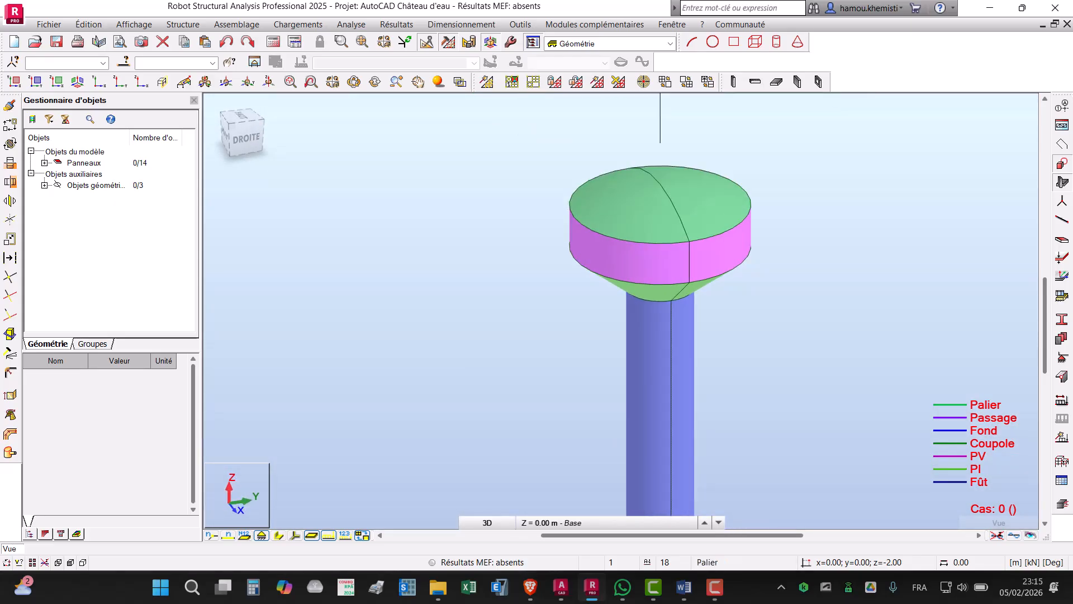
right_click(771, 236)
click(796, 258)
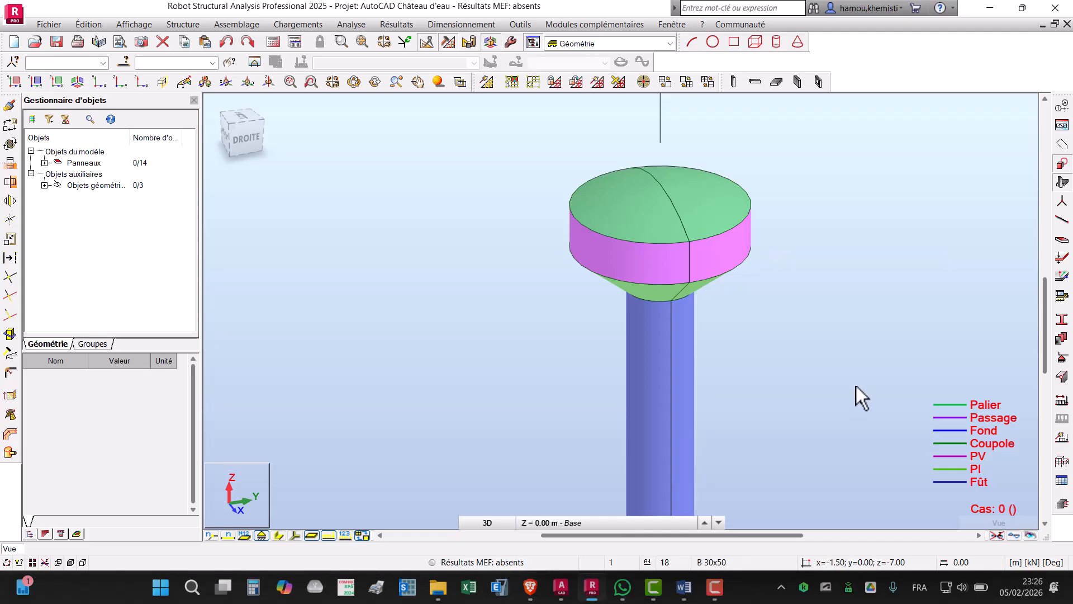
Step: Generate the local mesh on all 14 panels of the water tower and clear the selection
drag(857, 386, 499, 183)
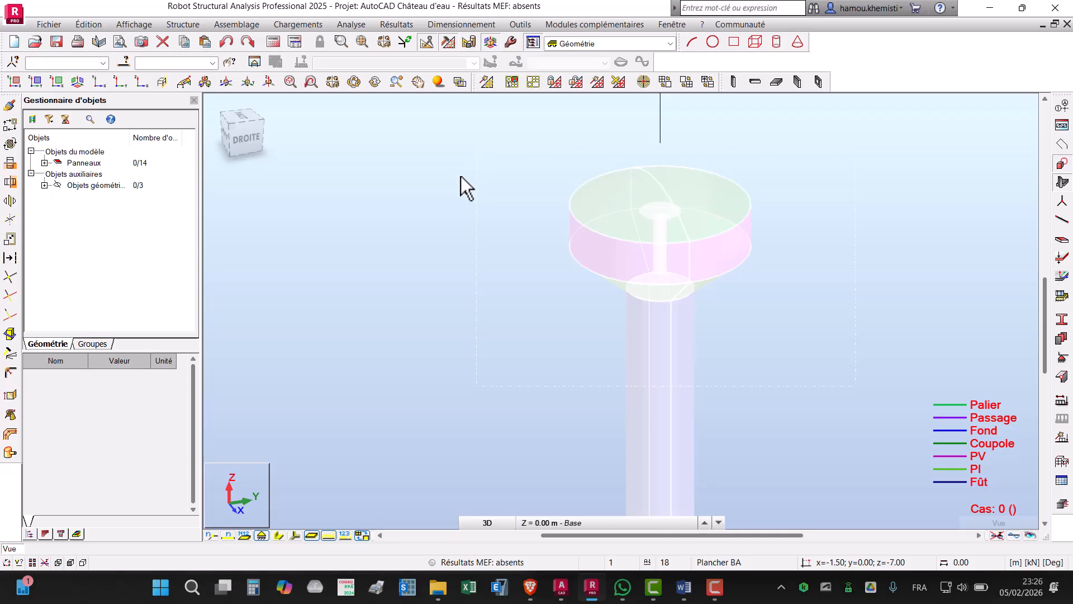
drag(461, 176, 460, 178)
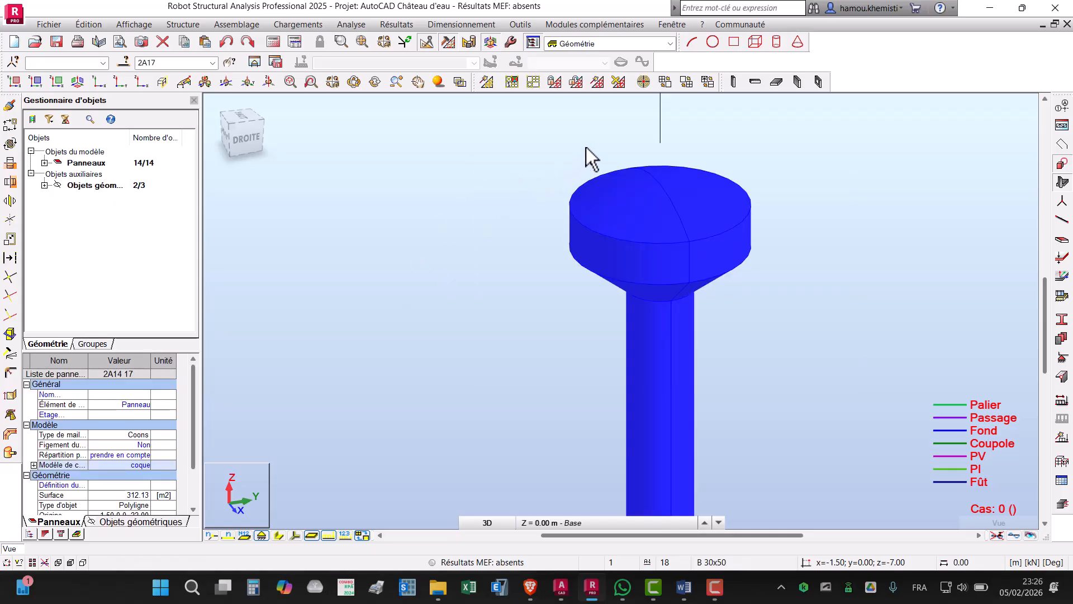
click(600, 82)
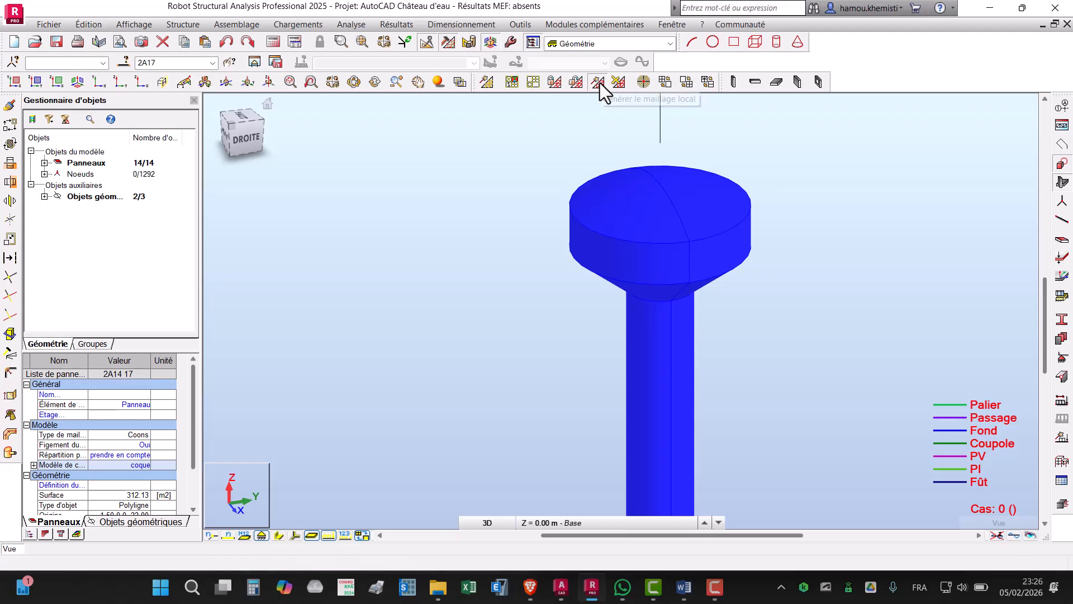
key(Escape)
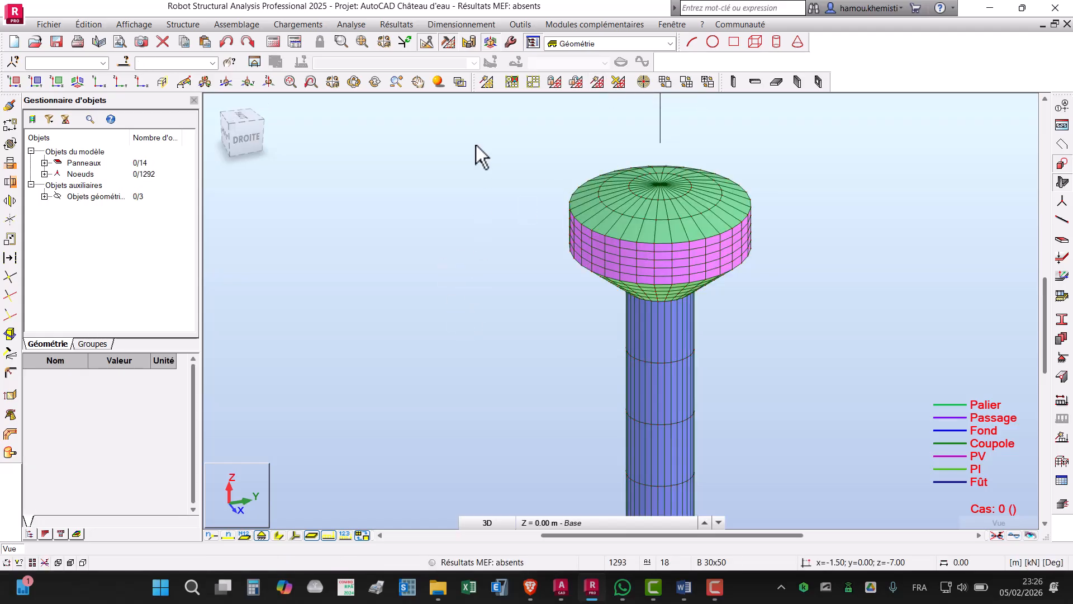
Step: Examine the meshed dome, walls, cone and shaft from several angles, including the XY and YZ projections
click(355, 82)
drag(594, 319, 597, 274)
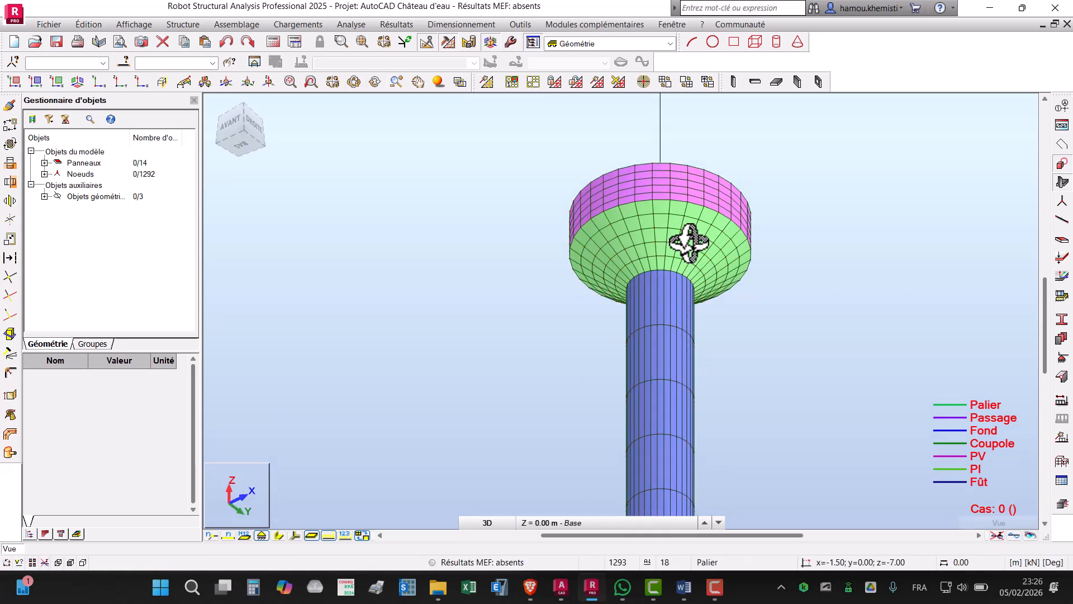
drag(690, 237, 731, 231)
scroll(727, 231, up, 3)
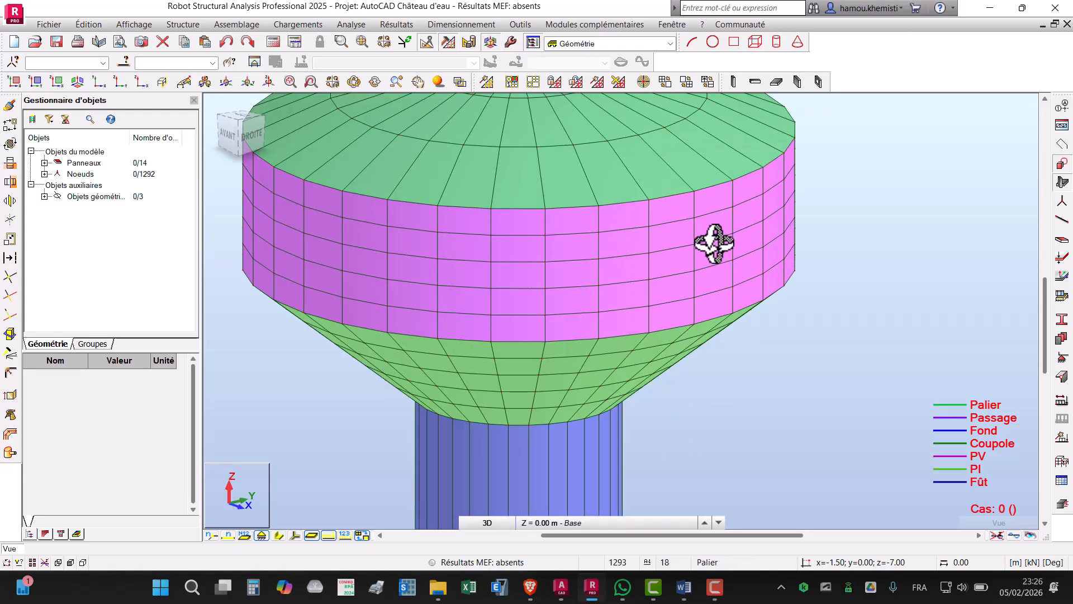
scroll(715, 263, down, 3)
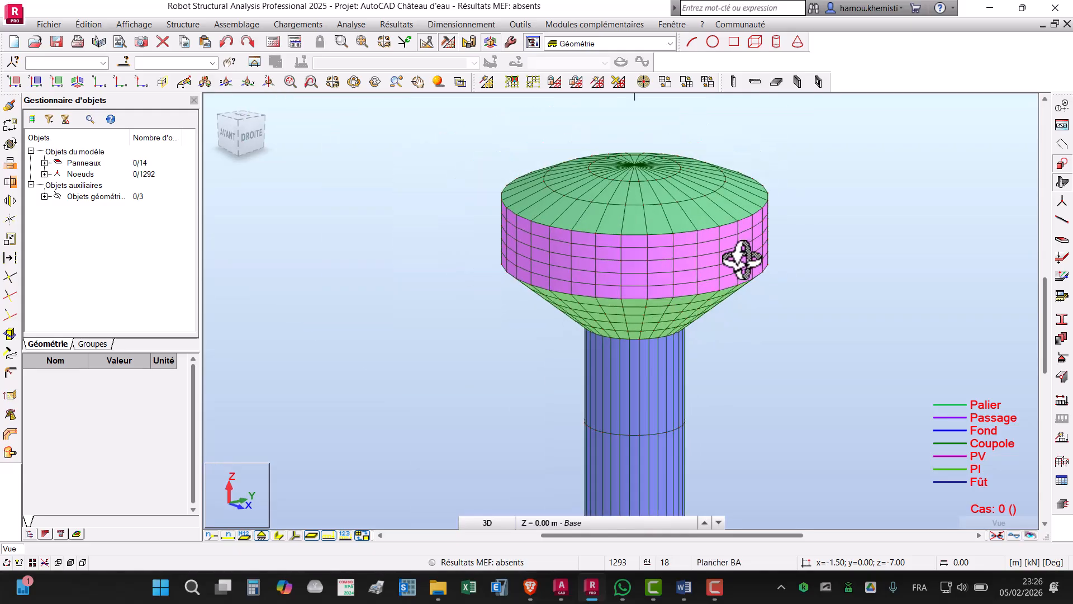
drag(681, 266, 688, 283)
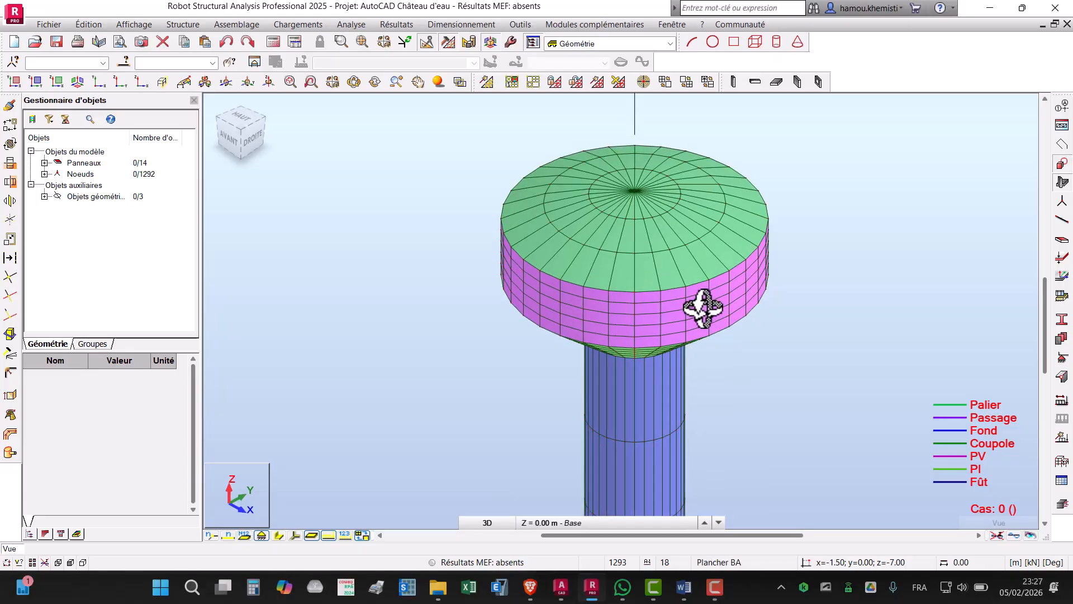
drag(702, 307, 709, 272)
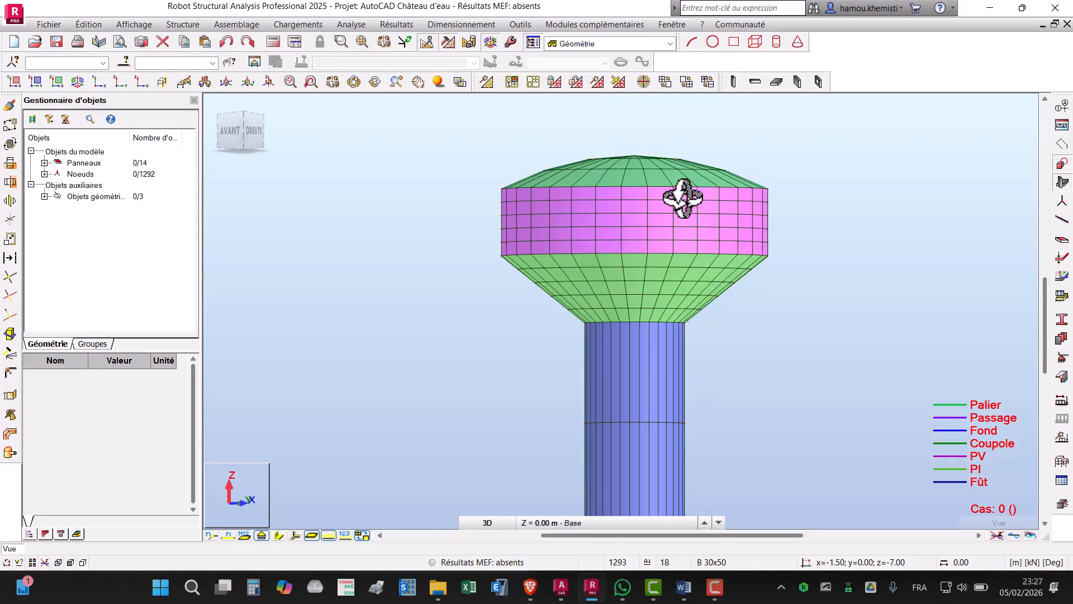
scroll(682, 204, down, 4)
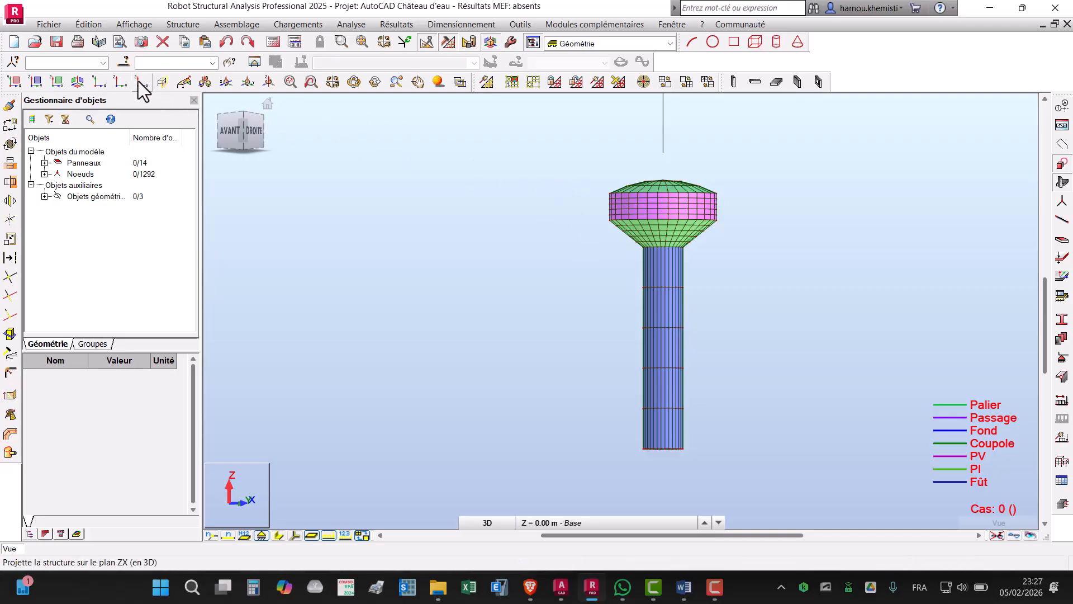
click(100, 83)
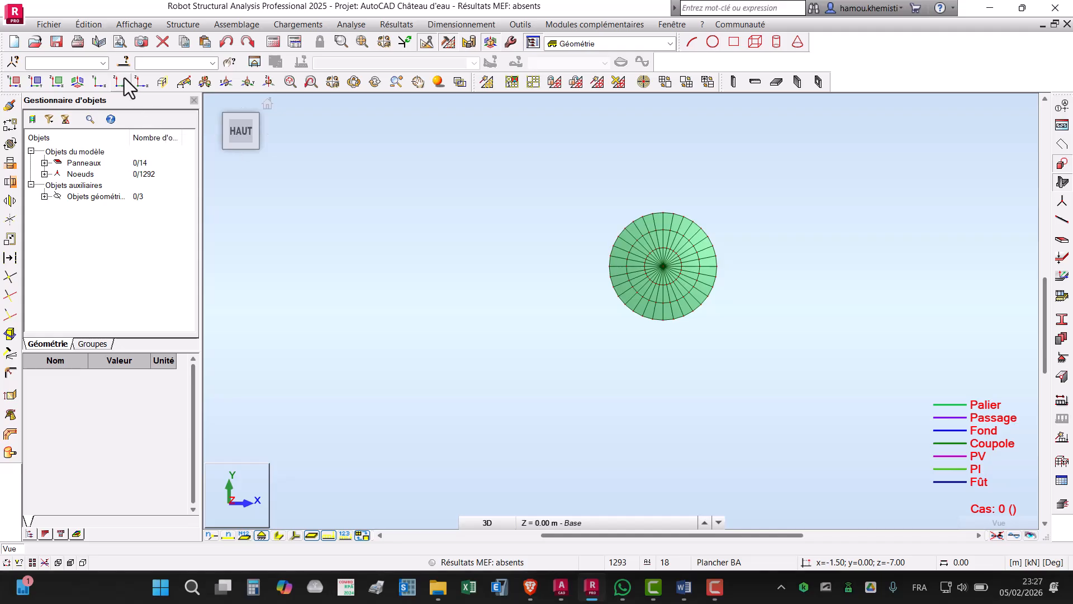
click(121, 81)
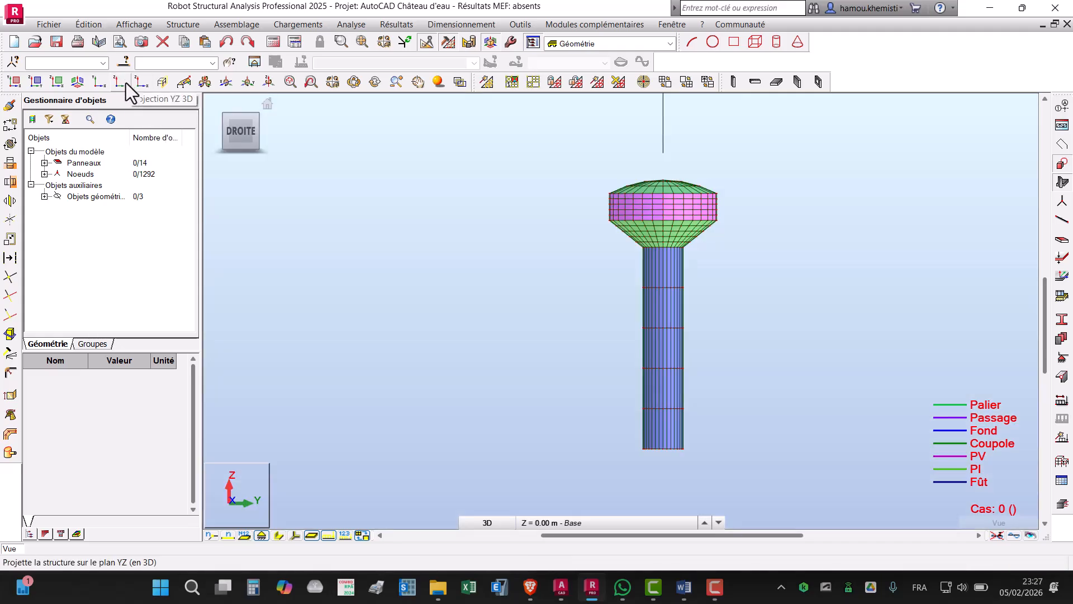
Step: Delete the mesh of all the water tower's panels and clear the selection
click(144, 83)
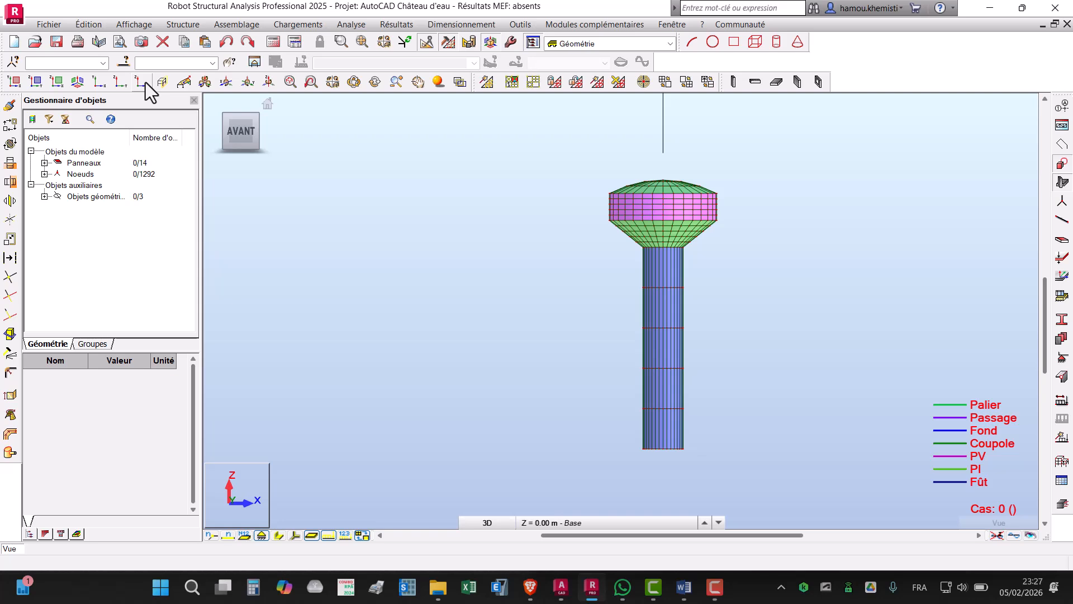
click(121, 83)
shift+middle_drag(403, 226, 659, 287)
scroll(693, 213, up, 5)
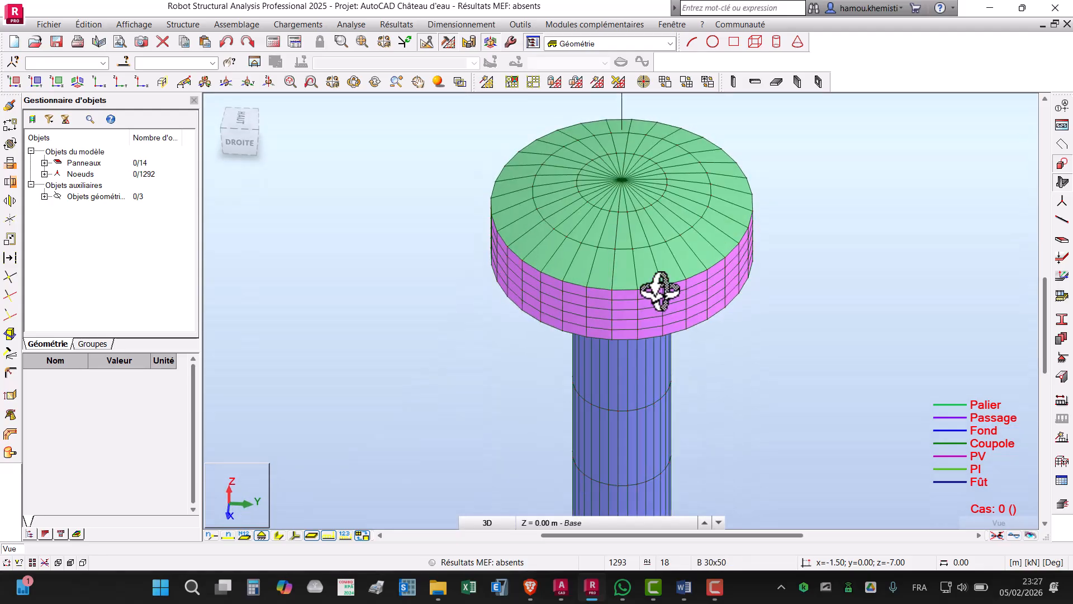
click(618, 82)
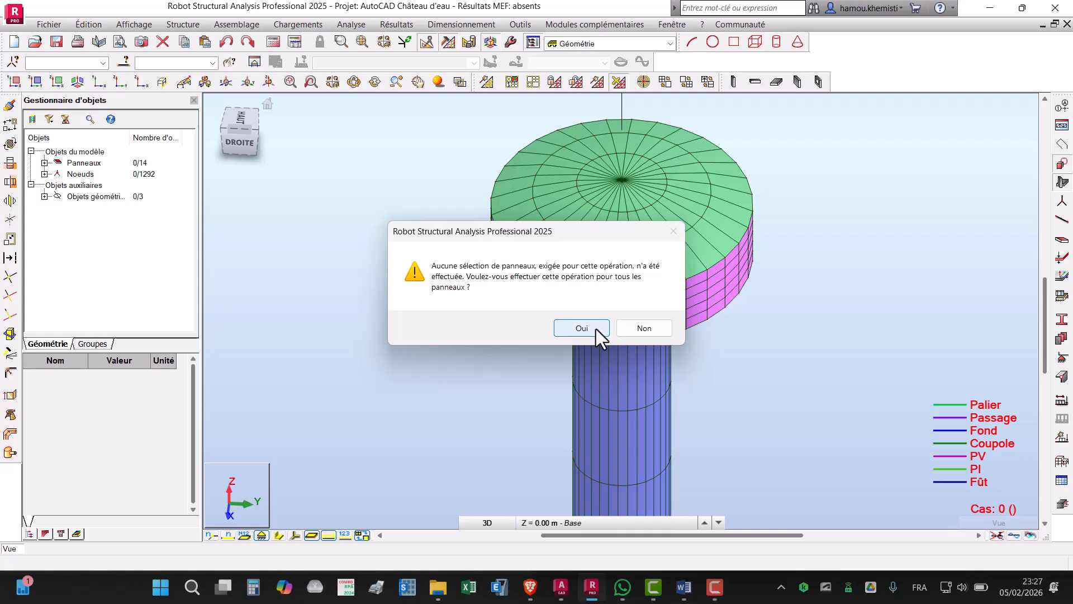
click(582, 328)
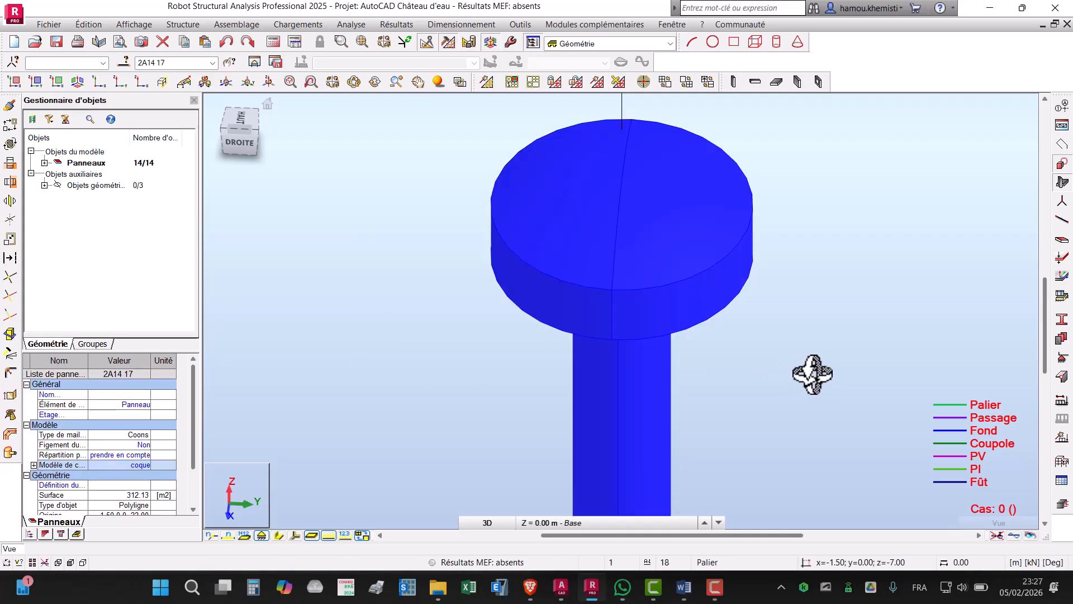
right_click(841, 293)
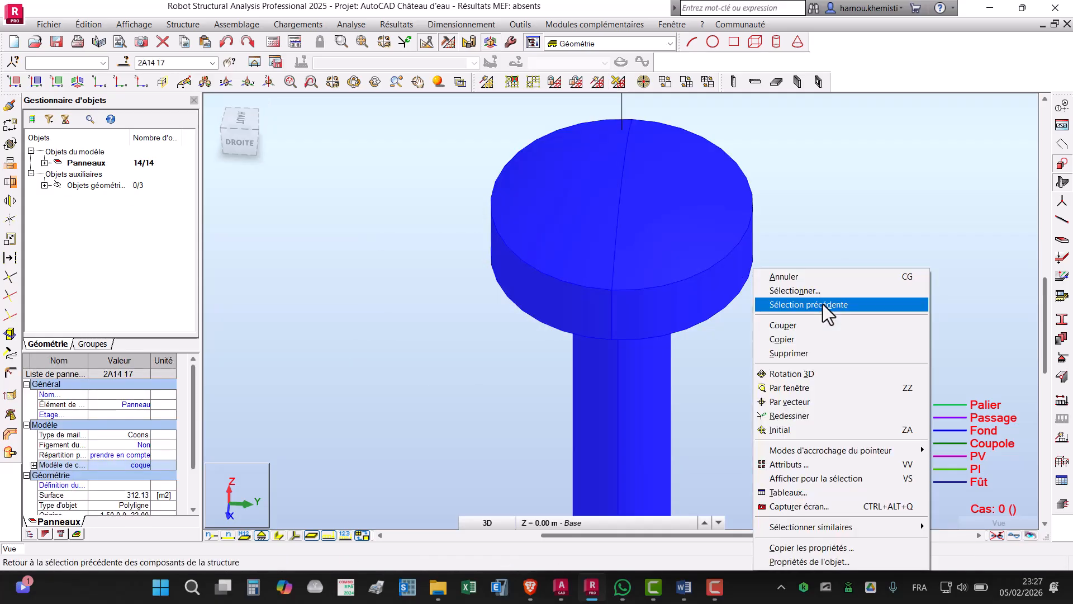
click(815, 291)
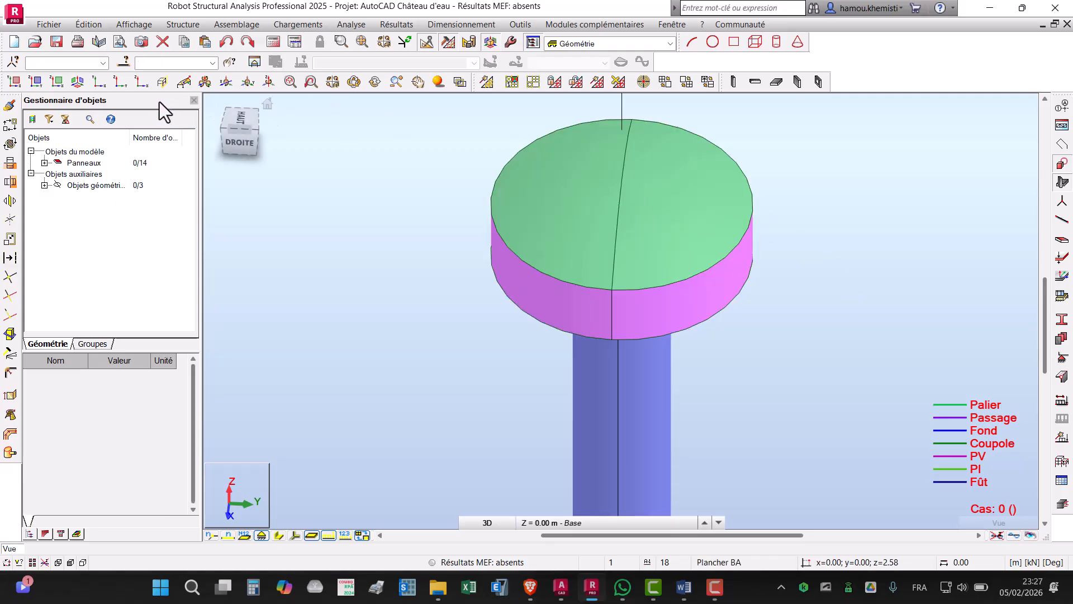
Step: Move the half of the tower on the positive Y side, with the auxiliary geometric objects, by the vector 0, 10 m without copying it
click(101, 83)
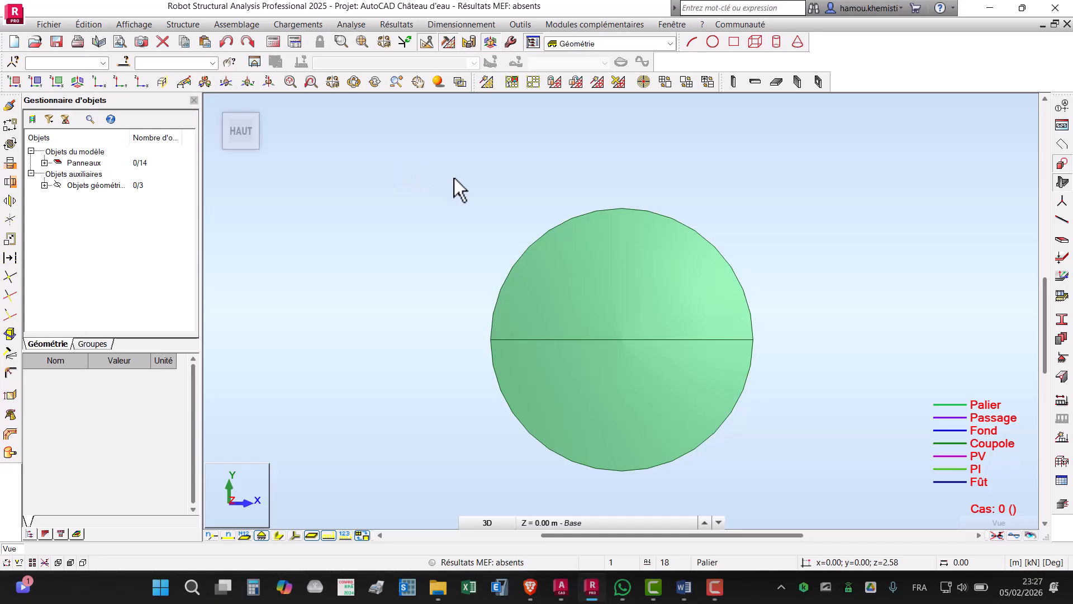
drag(640, 266, 840, 343)
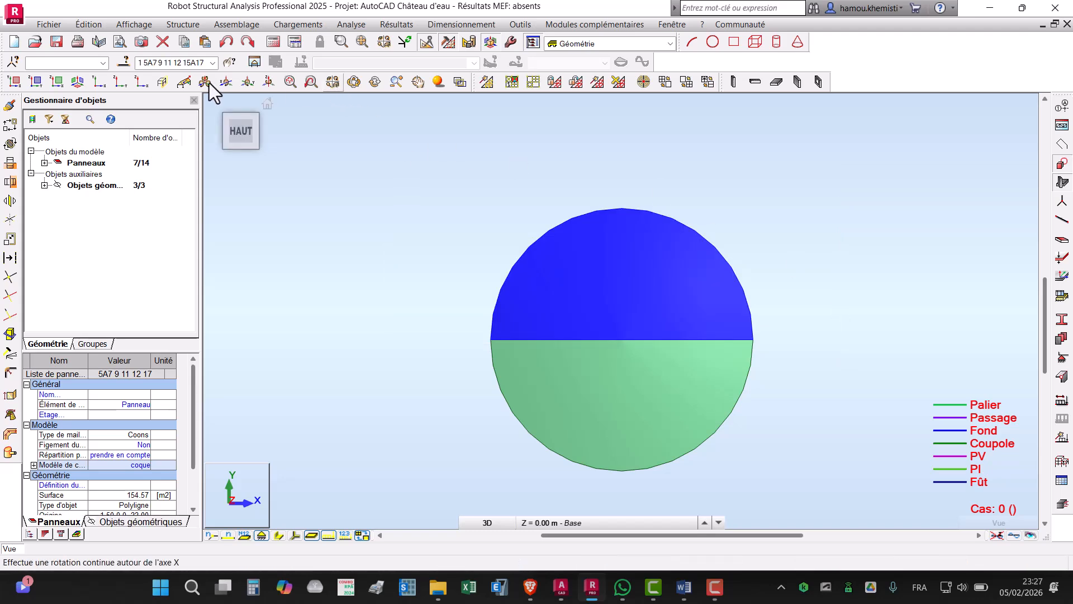
click(80, 82)
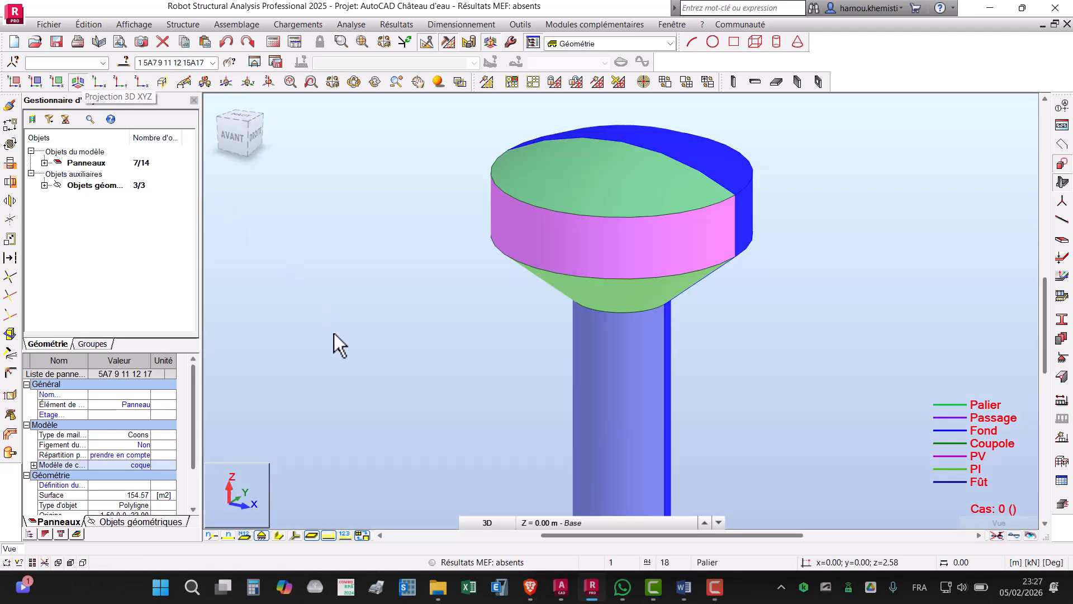
scroll(468, 263, down, 3)
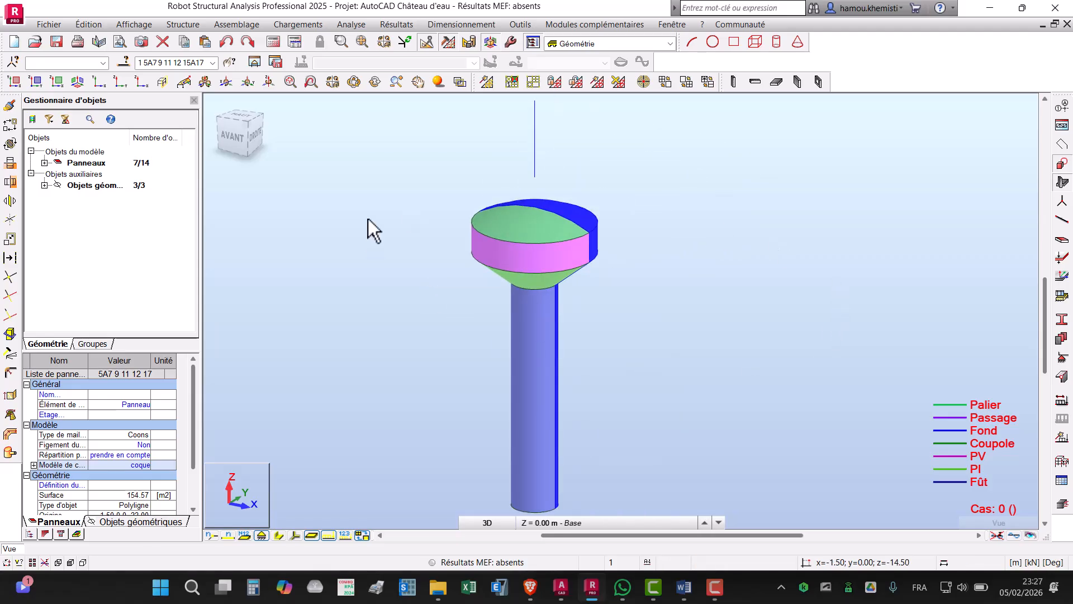
click(14, 126)
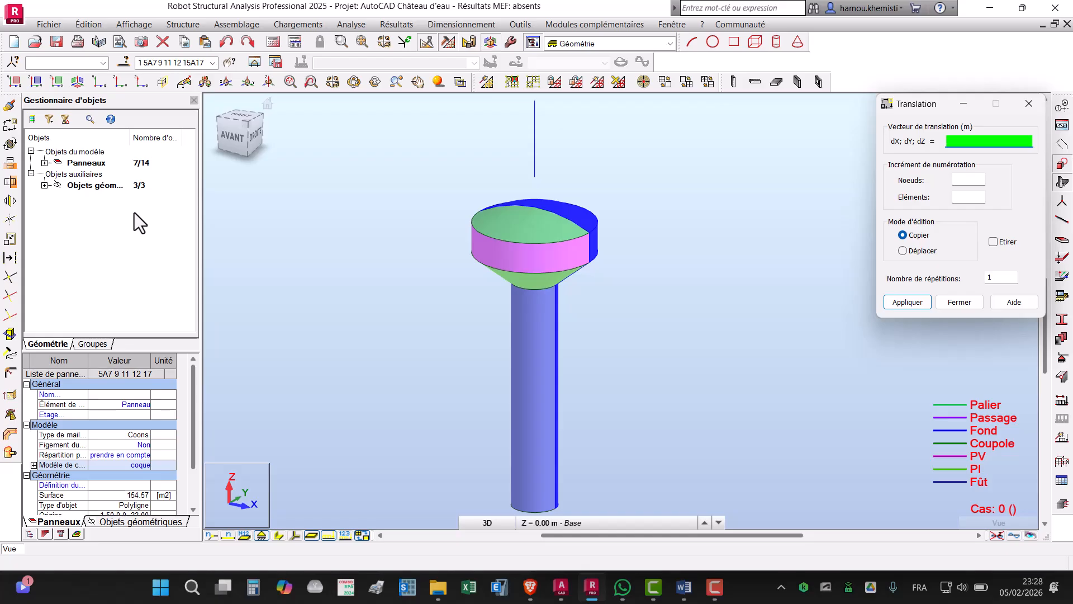
drag(931, 101, 827, 117)
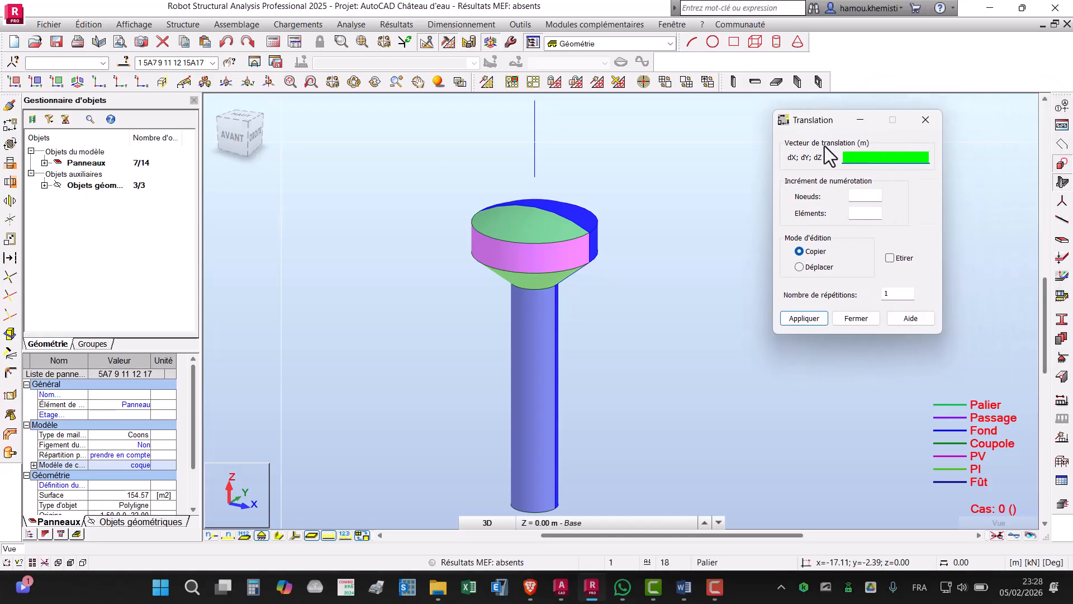
click(800, 267)
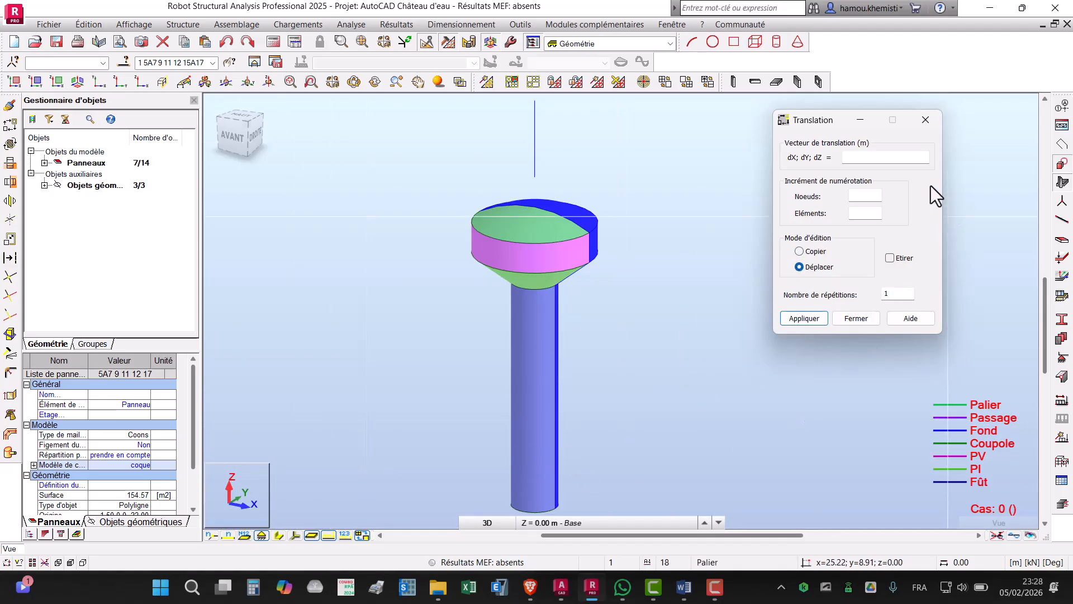
click(876, 158)
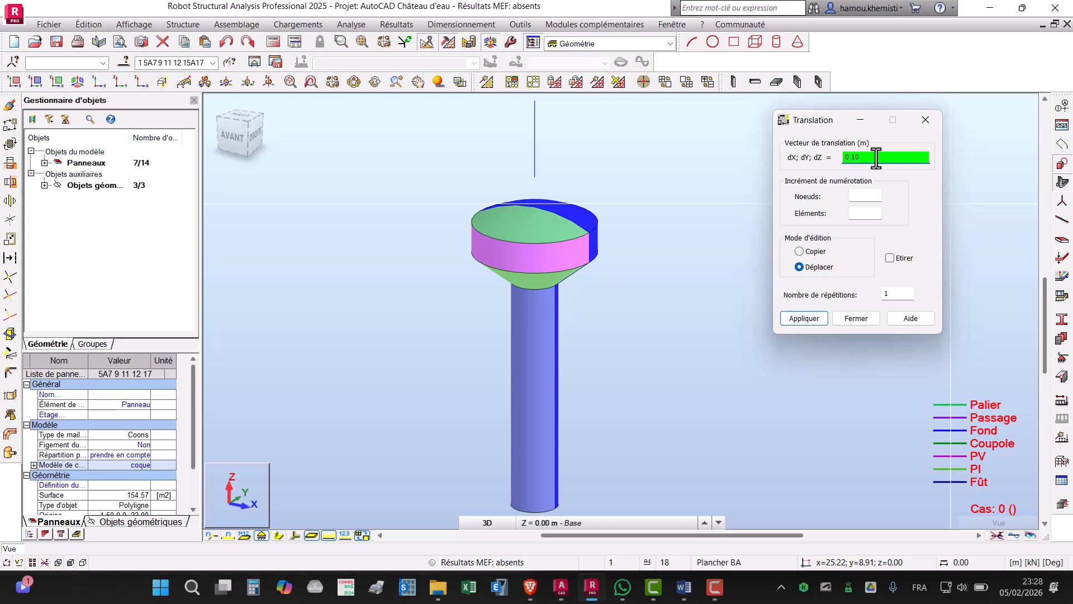
click(805, 318)
click(858, 321)
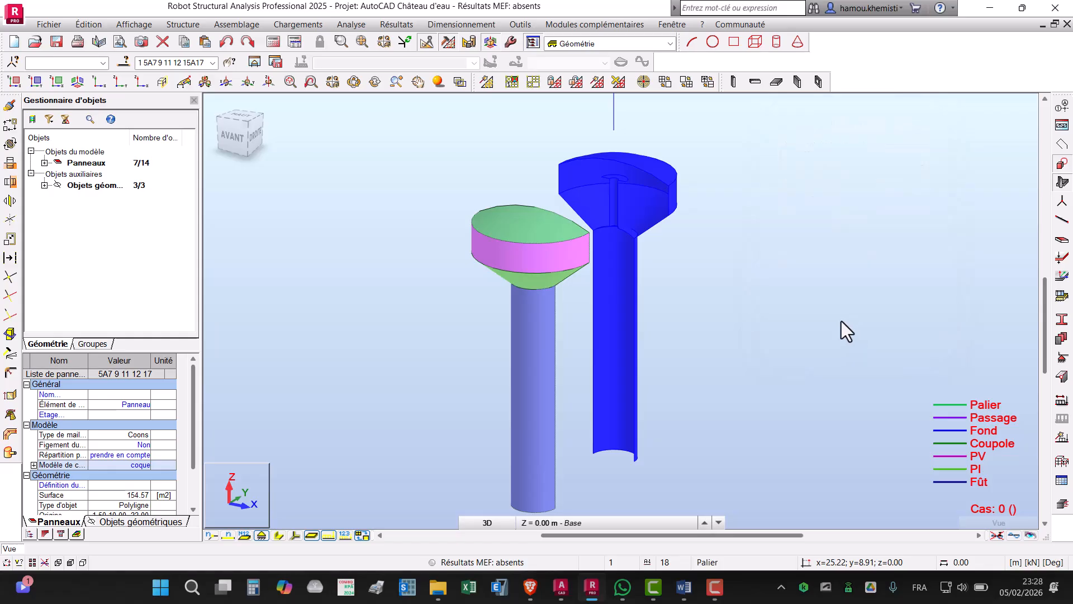
click(800, 293)
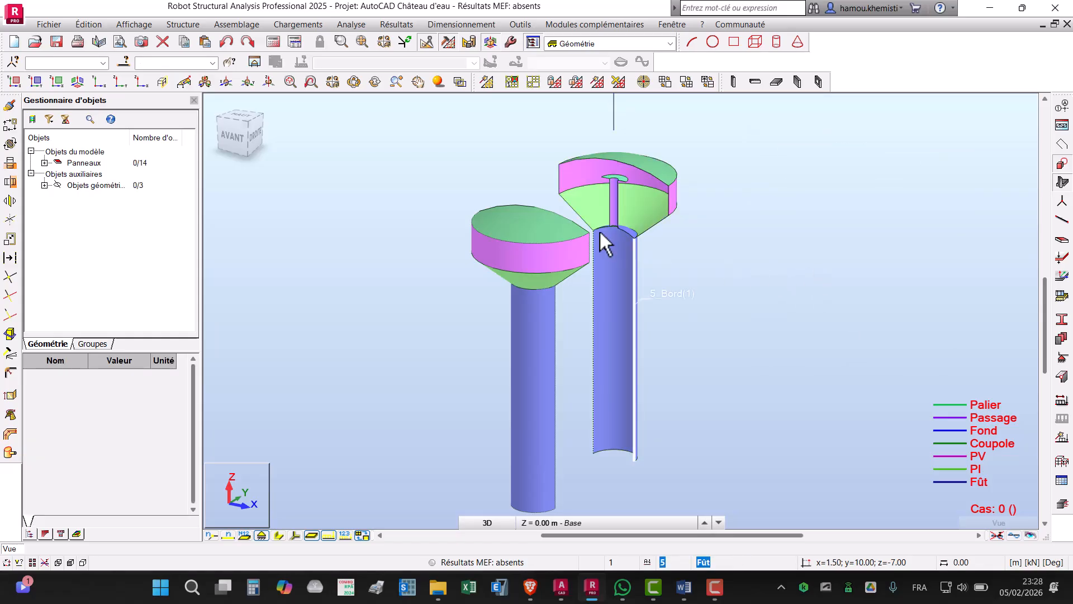
Step: Turn on the display of panel thicknesses in the view's attributes
scroll(548, 173, up, 3)
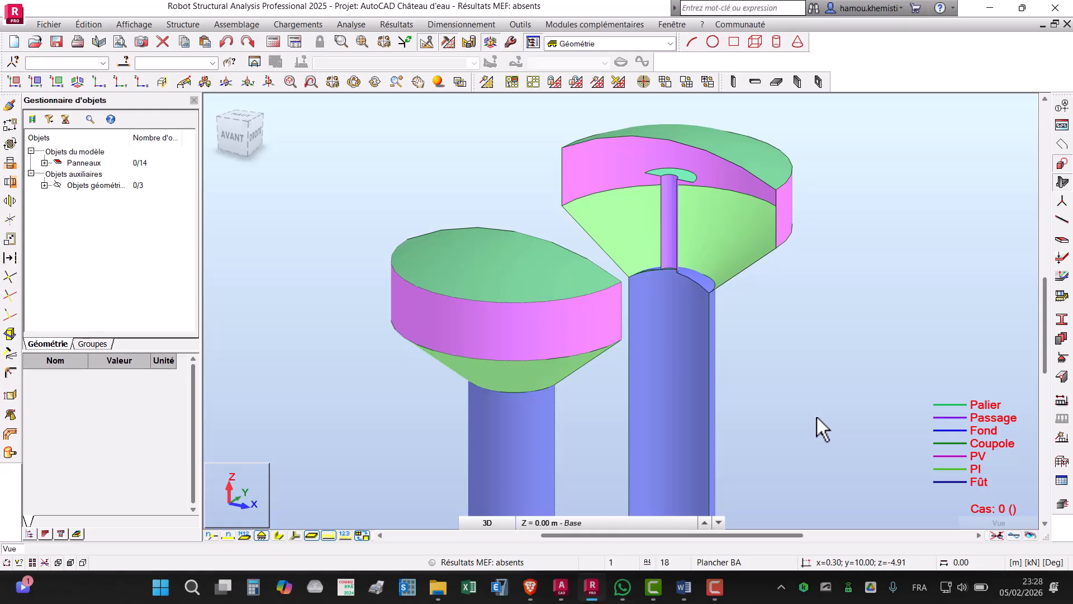
click(353, 82)
drag(723, 318, 630, 335)
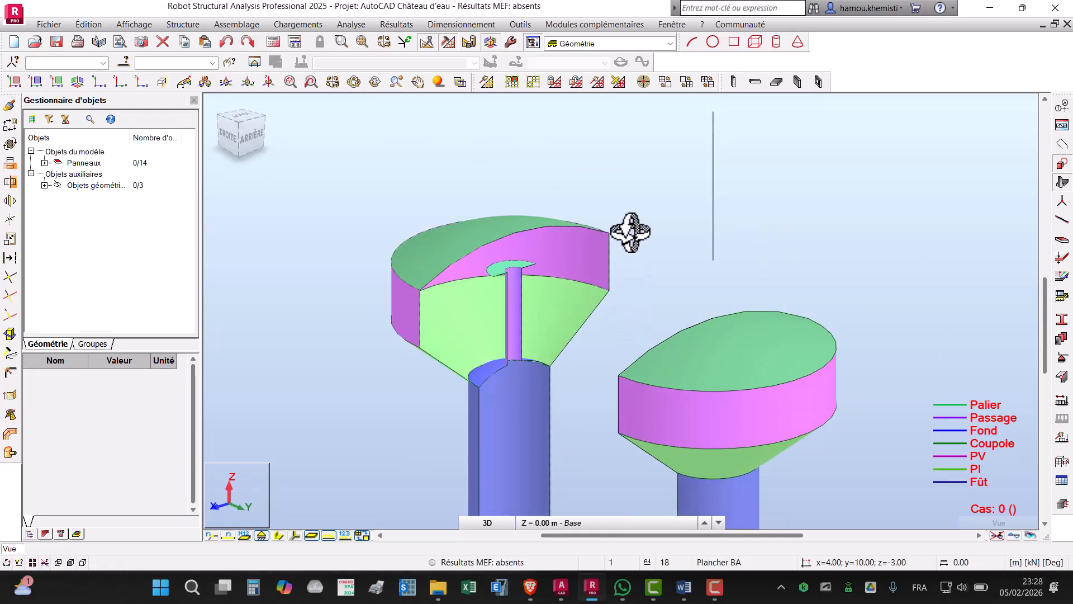
scroll(636, 246, down, 3)
scroll(571, 314, up, 3)
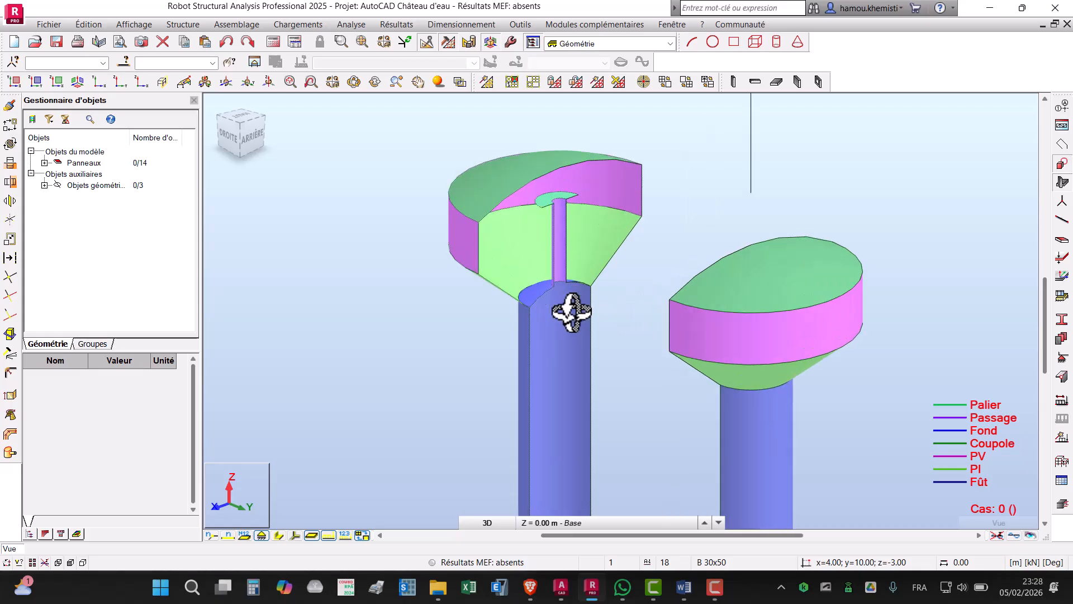
right_click(300, 172)
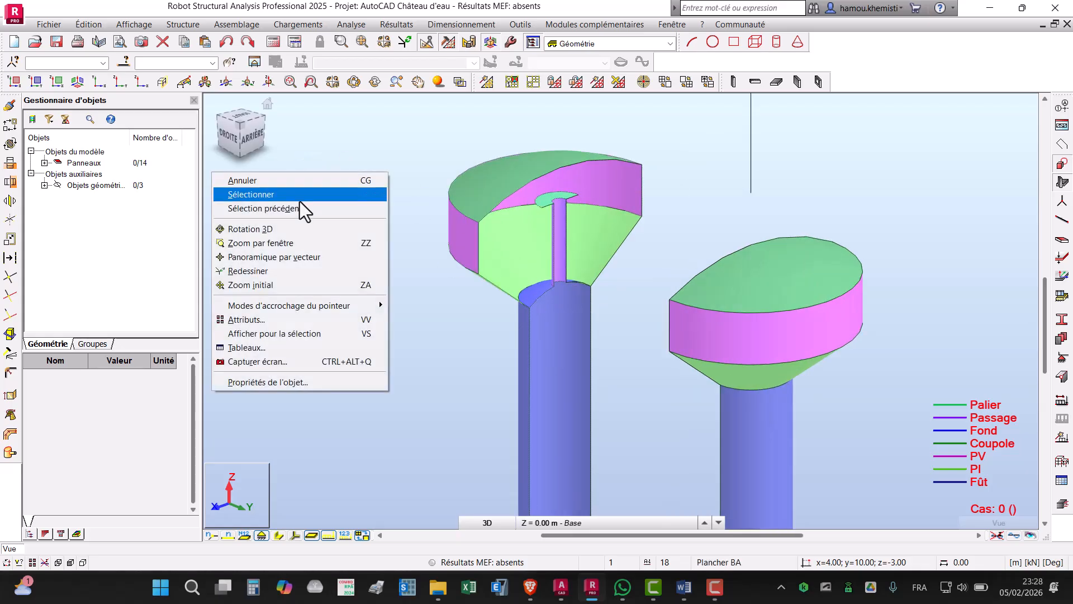
click(311, 322)
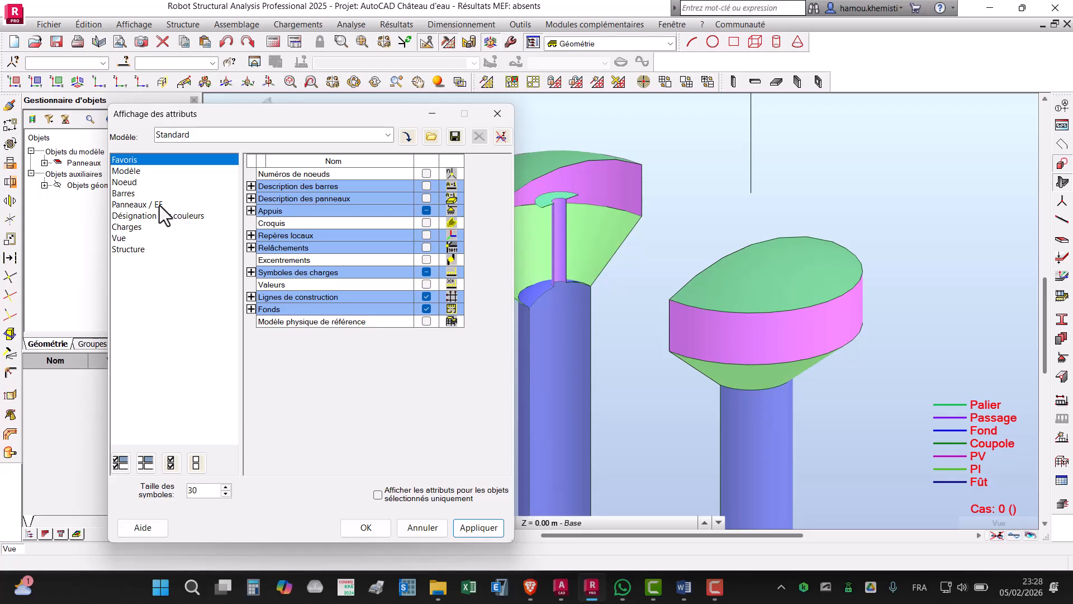
click(159, 205)
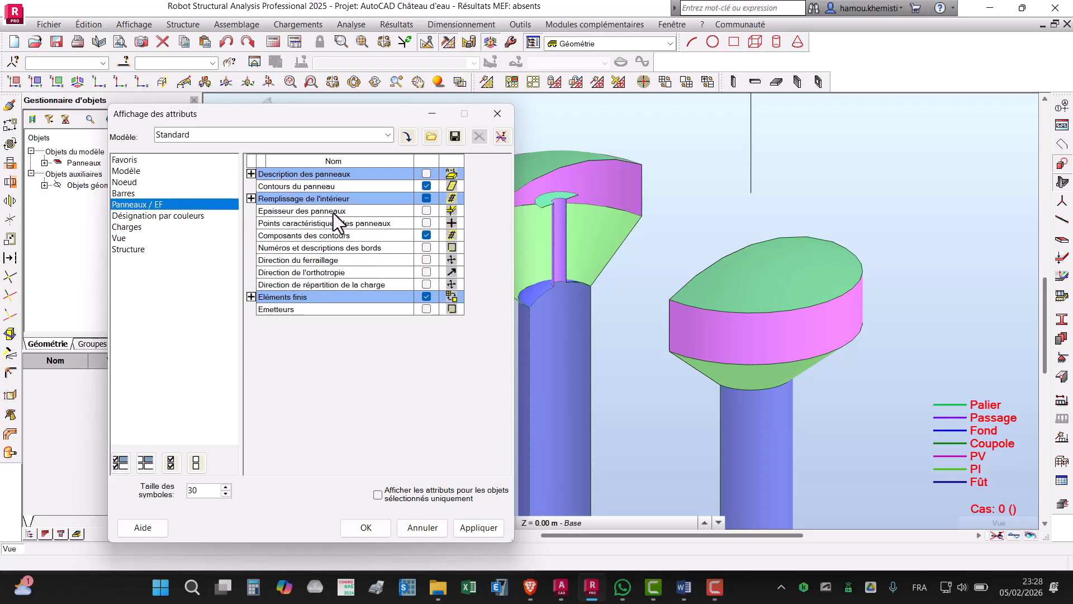
click(426, 211)
click(377, 526)
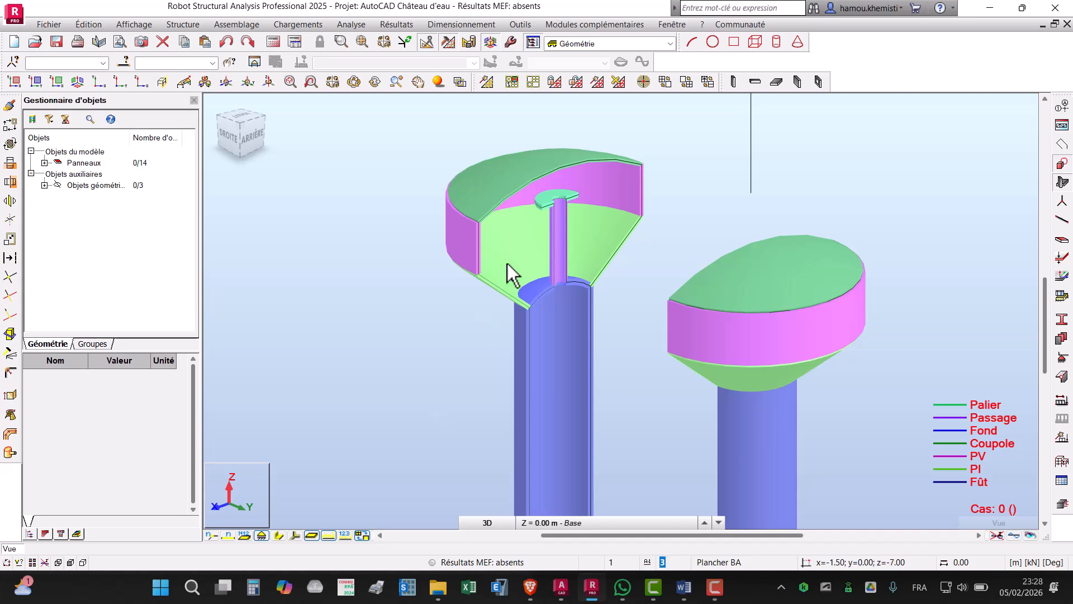
Step: Examine the cut-open tower half from several angles, including the wall thicknesses where cone, shaft and bottom dome meet, the passage and the landing
click(355, 83)
drag(489, 221, 535, 259)
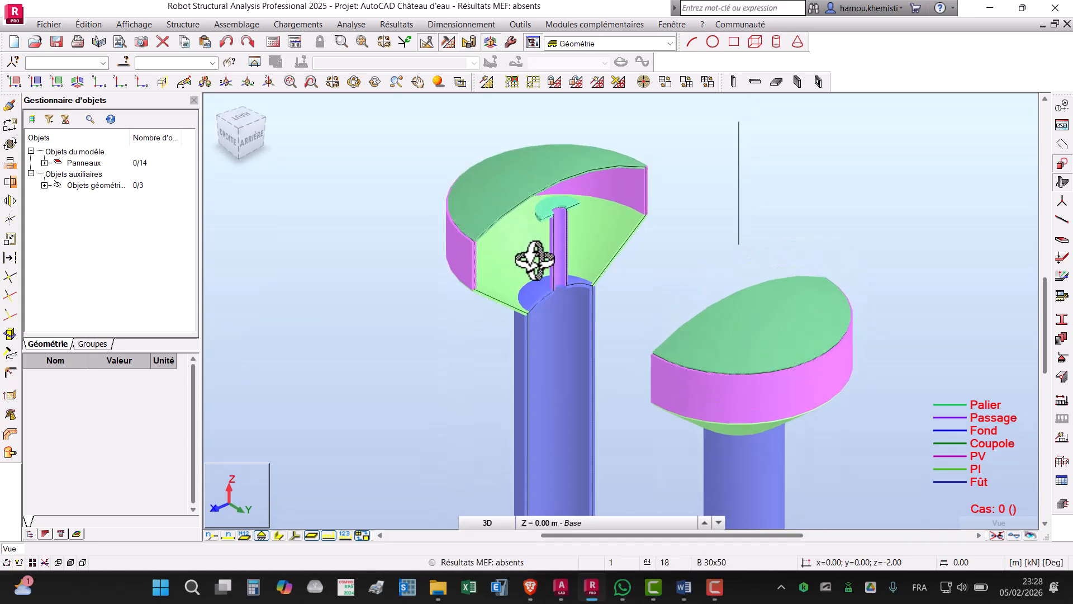
scroll(565, 272, up, 3)
mouse_move(628, 276)
mouse_down()
mouse_move(618, 240)
mouse_move(619, 297)
mouse_move(623, 288)
mouse_up()
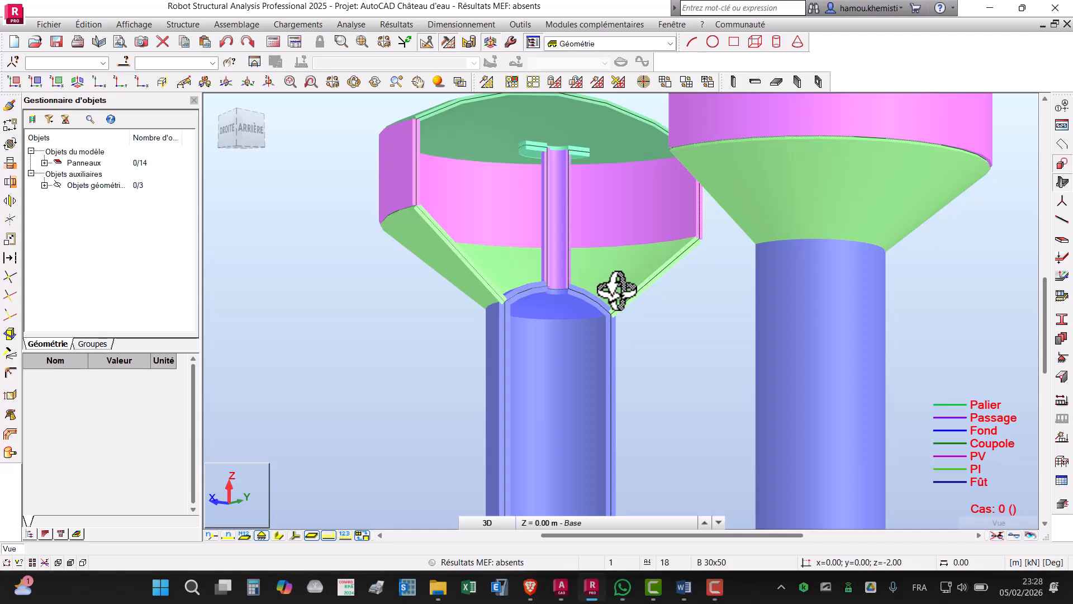
scroll(617, 290, up, 1)
scroll(551, 287, up, 2)
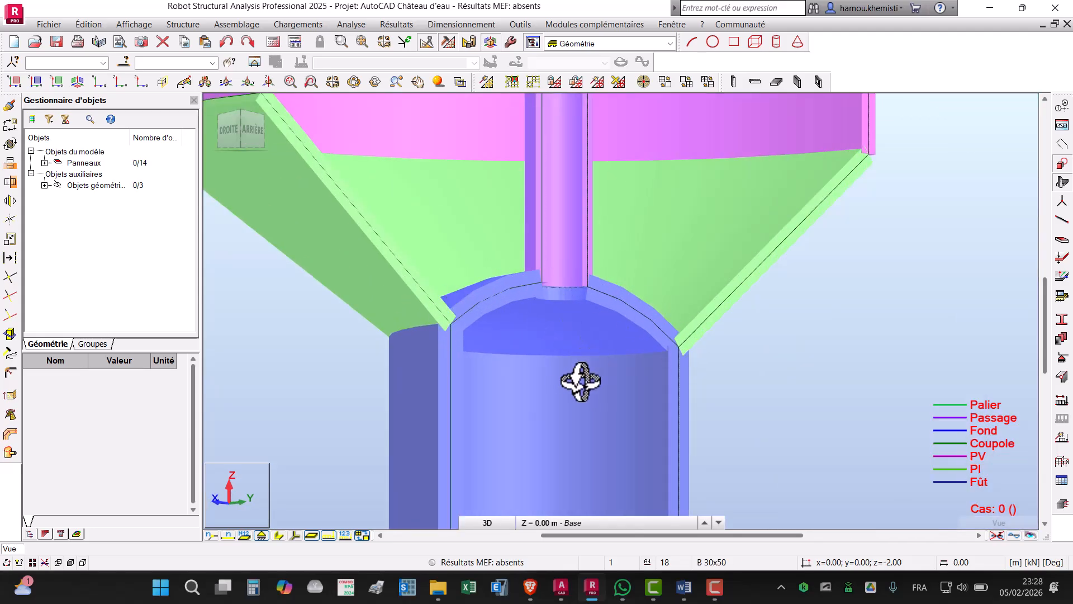
drag(563, 213, 557, 281)
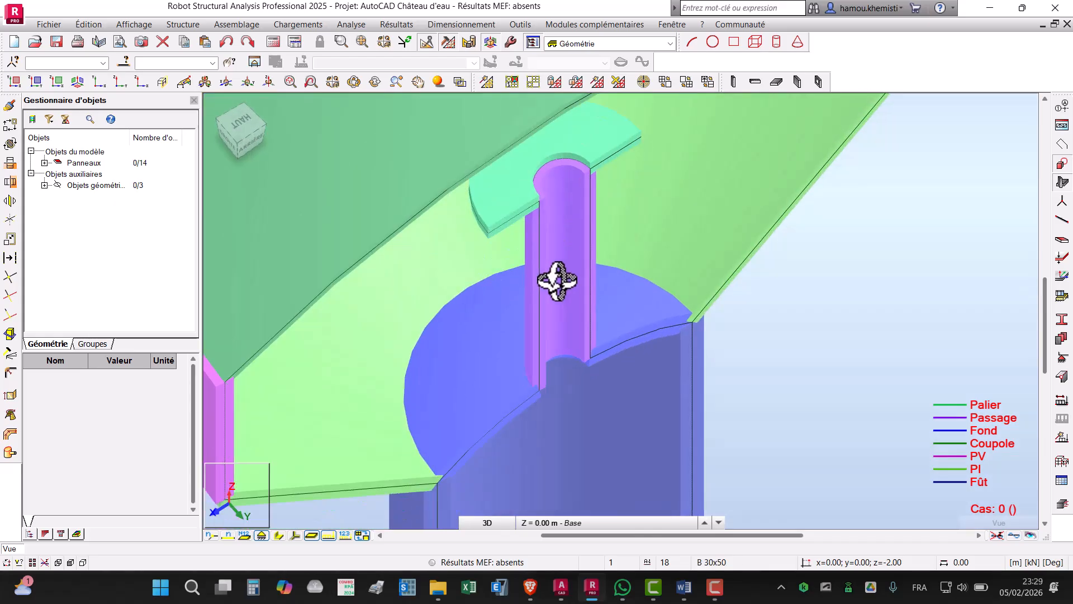
shift+middle_drag(555, 189, 551, 179)
scroll(542, 371, down, 2)
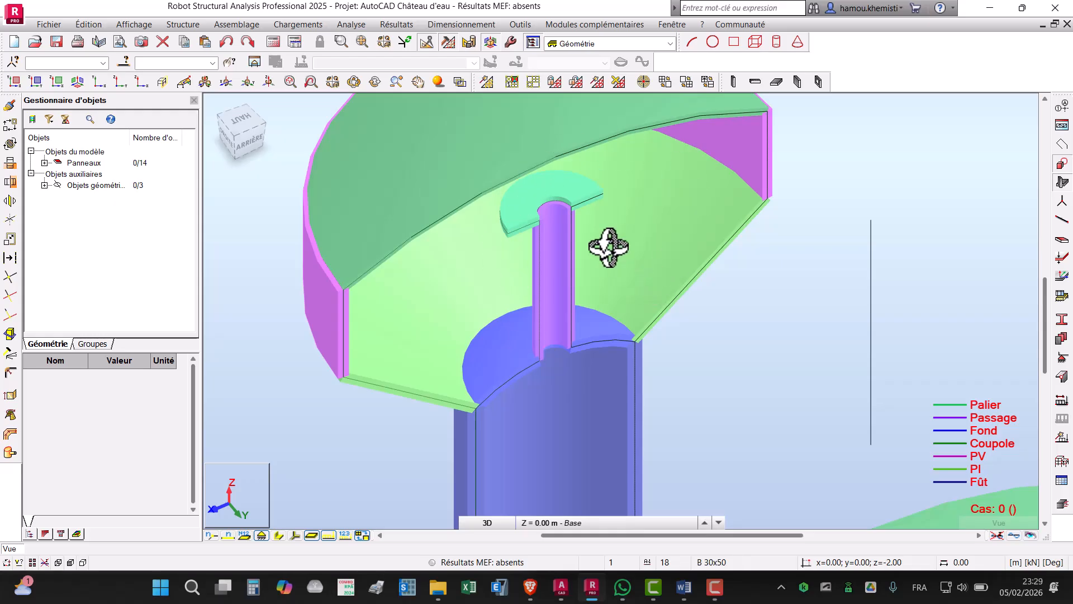
scroll(558, 220, down, 2)
scroll(591, 343, down, 1)
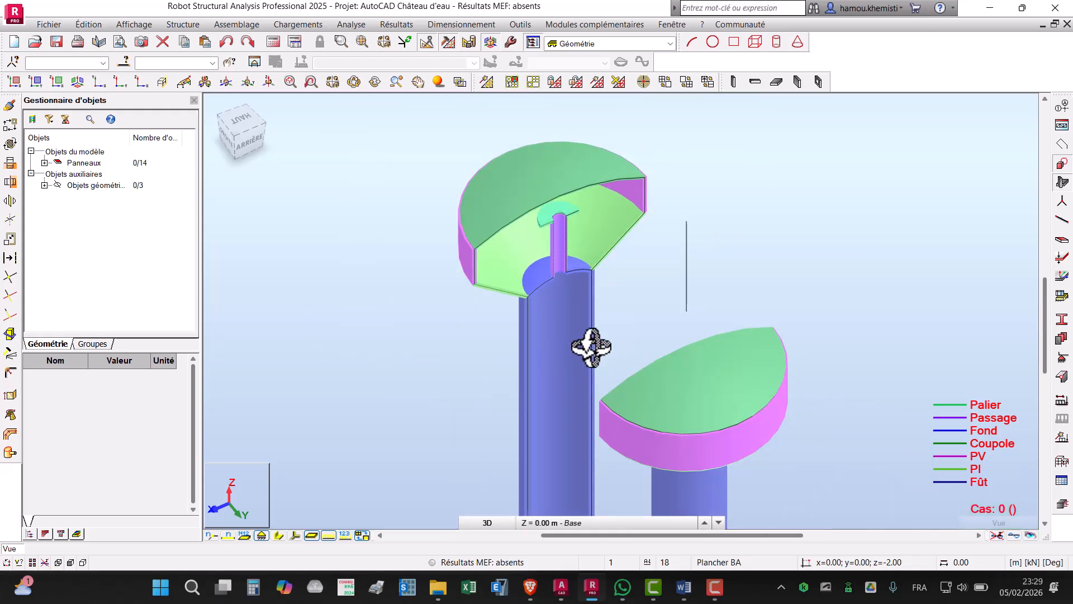
shift+middle_drag(554, 443, 653, 397)
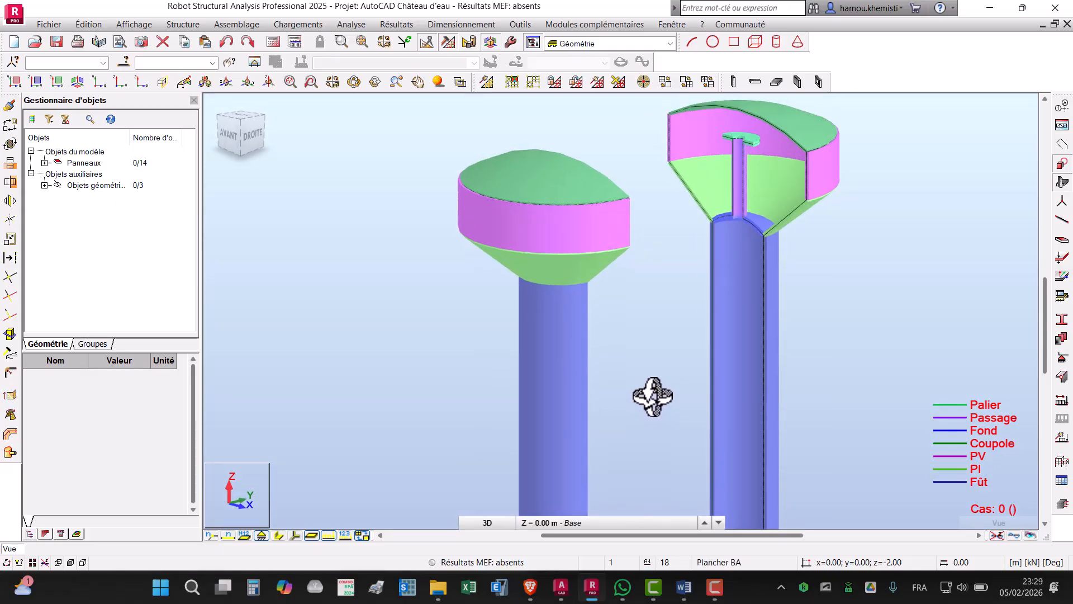
scroll(537, 341, down, 2)
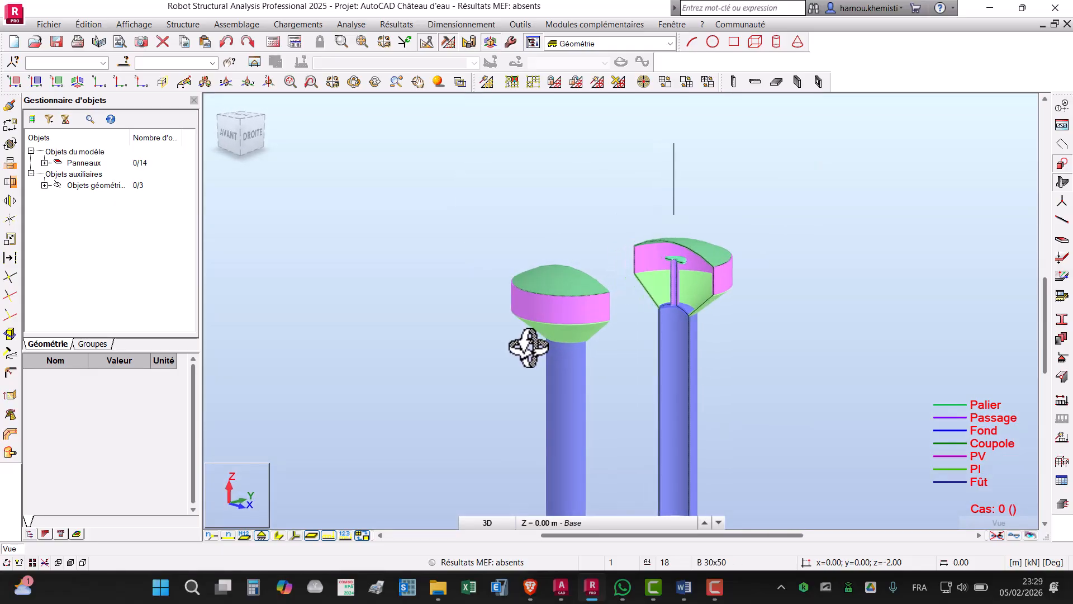
scroll(441, 192, down, 1)
right_click(752, 297)
click(740, 309)
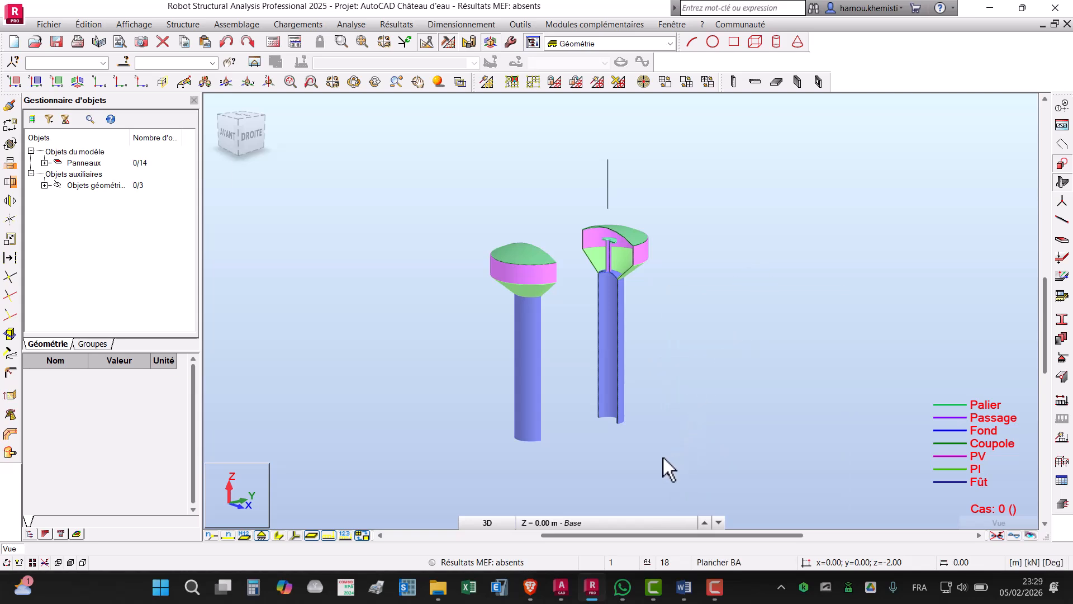
Step: Move the separated tower half and its auxiliary geometric objects by the vector 0, -10 m without copying, then clear the selection
drag(568, 219, 687, 464)
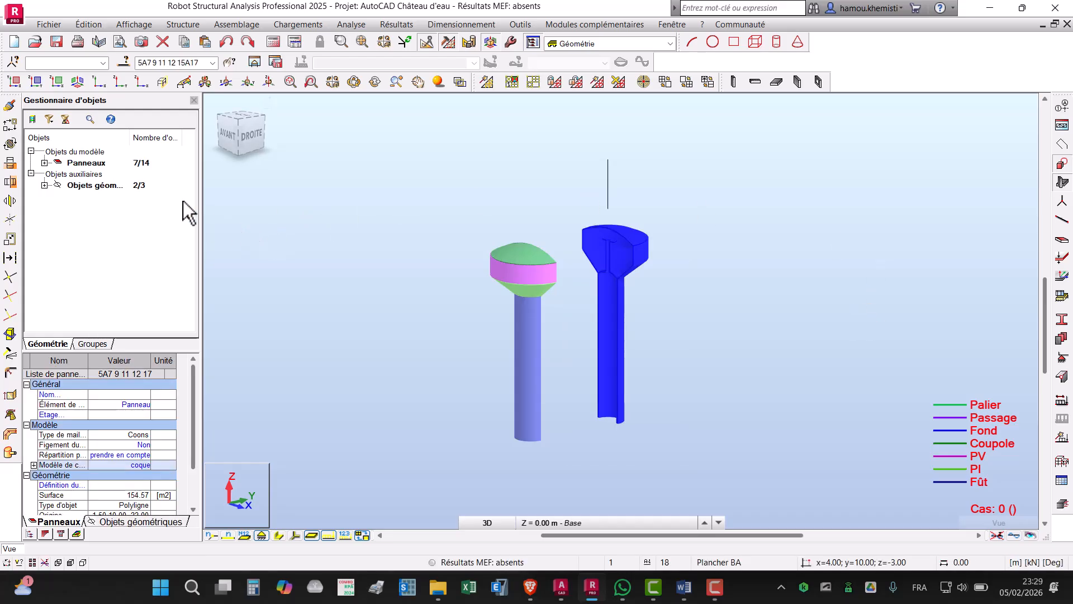
click(10, 124)
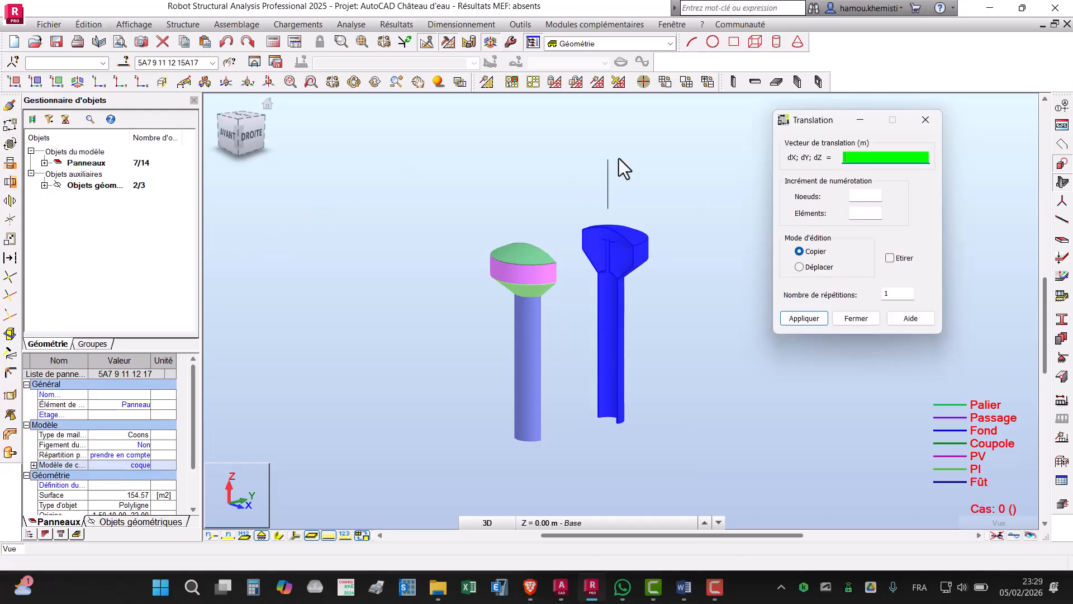
click(810, 267)
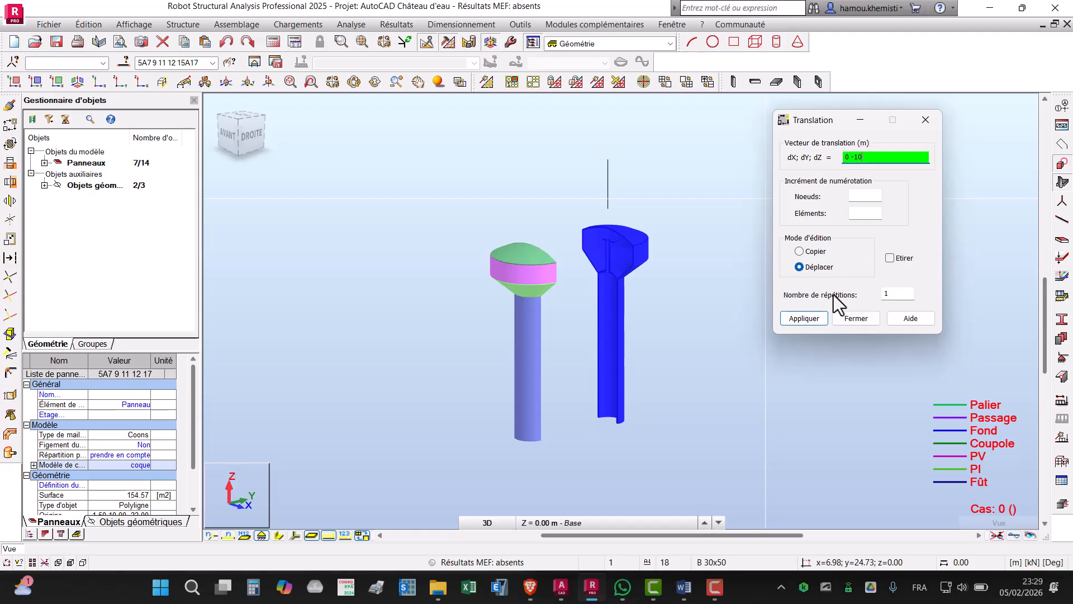
click(805, 319)
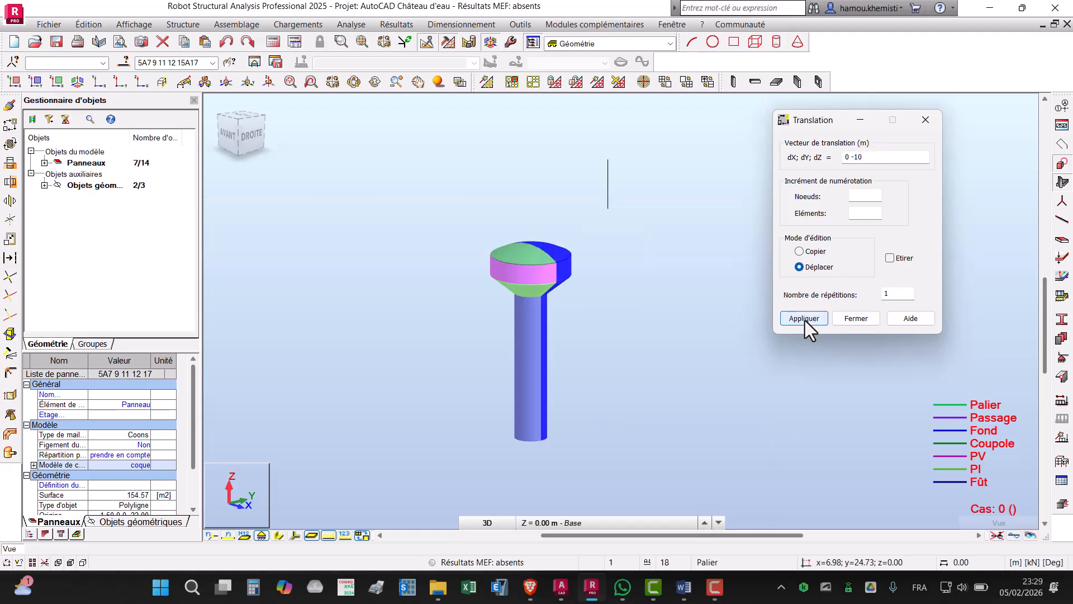
click(855, 320)
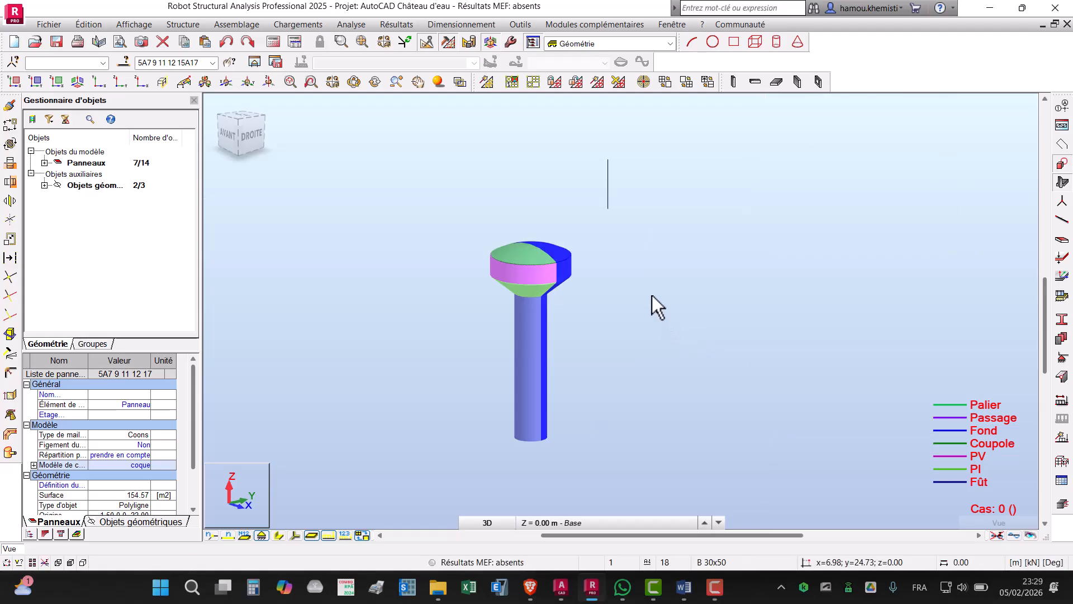
click(354, 81)
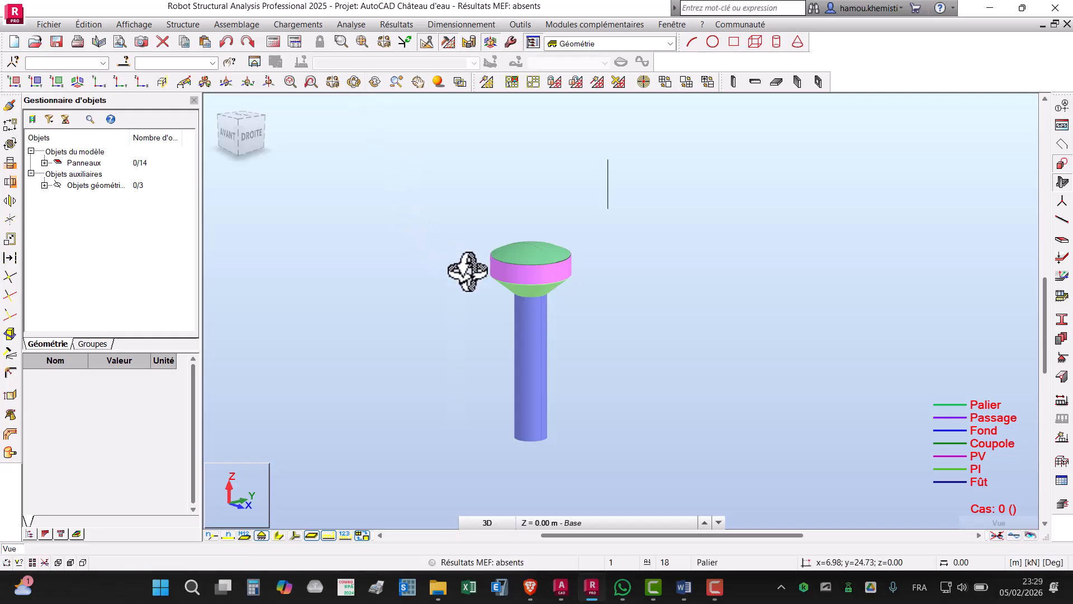
scroll(481, 276, up, 3)
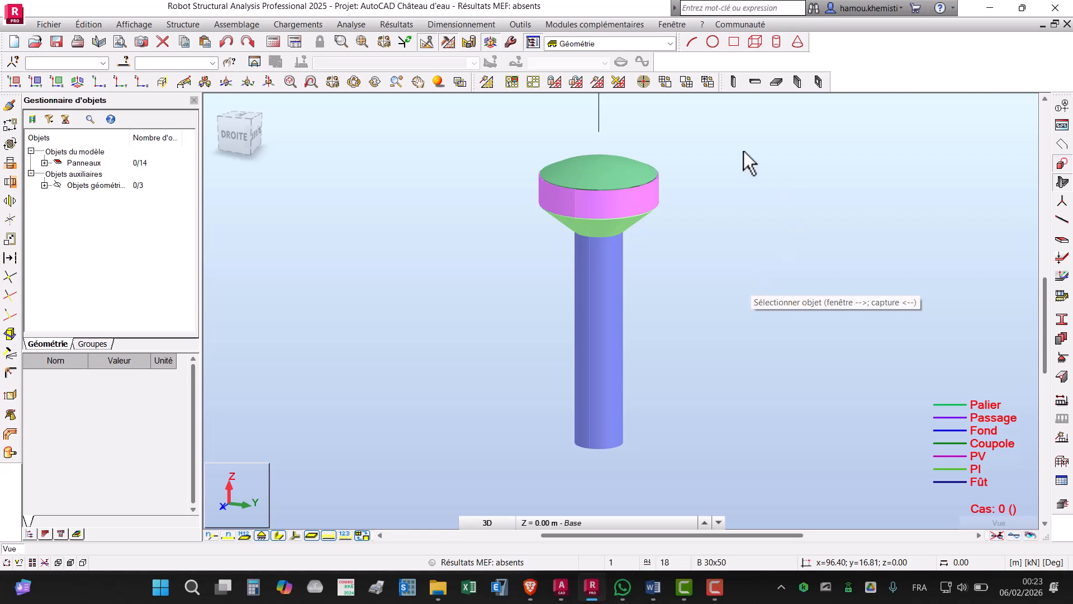
Step: Turn off the display of panel thicknesses in the view's attributes
right_click(401, 197)
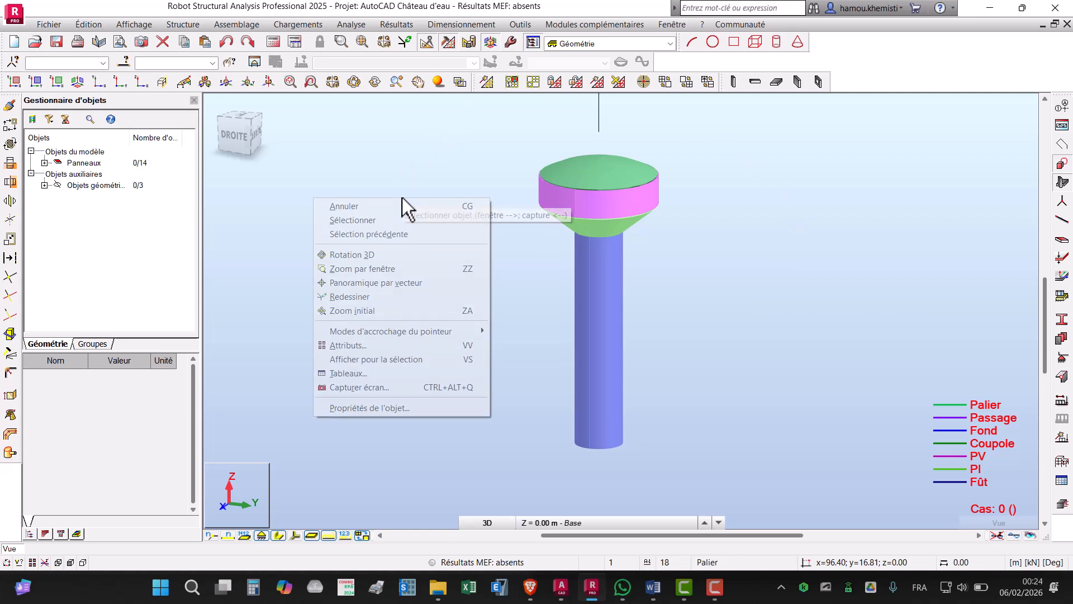
click(394, 346)
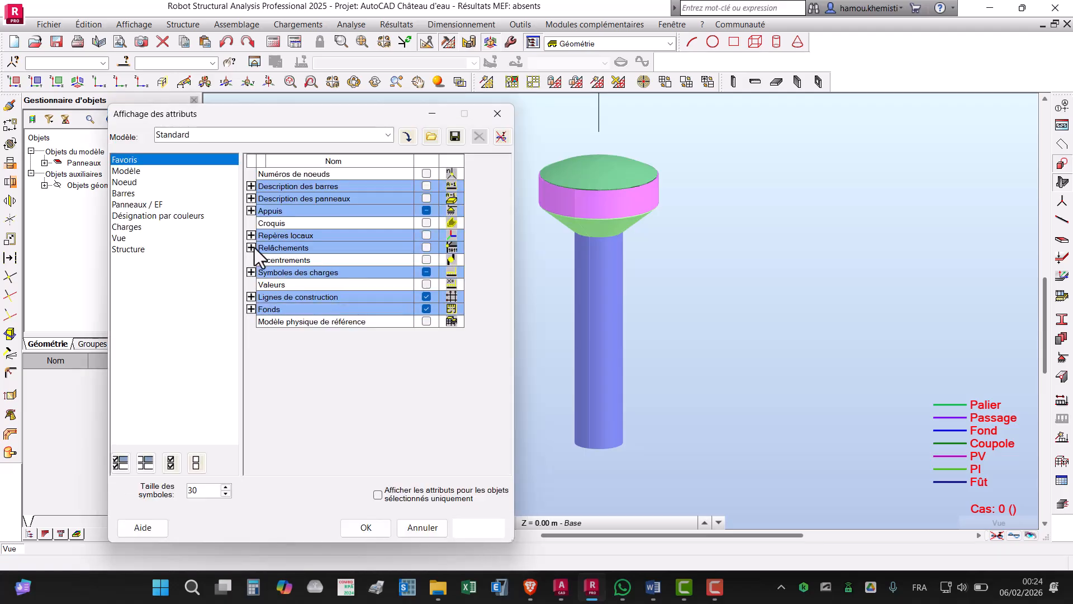
click(158, 205)
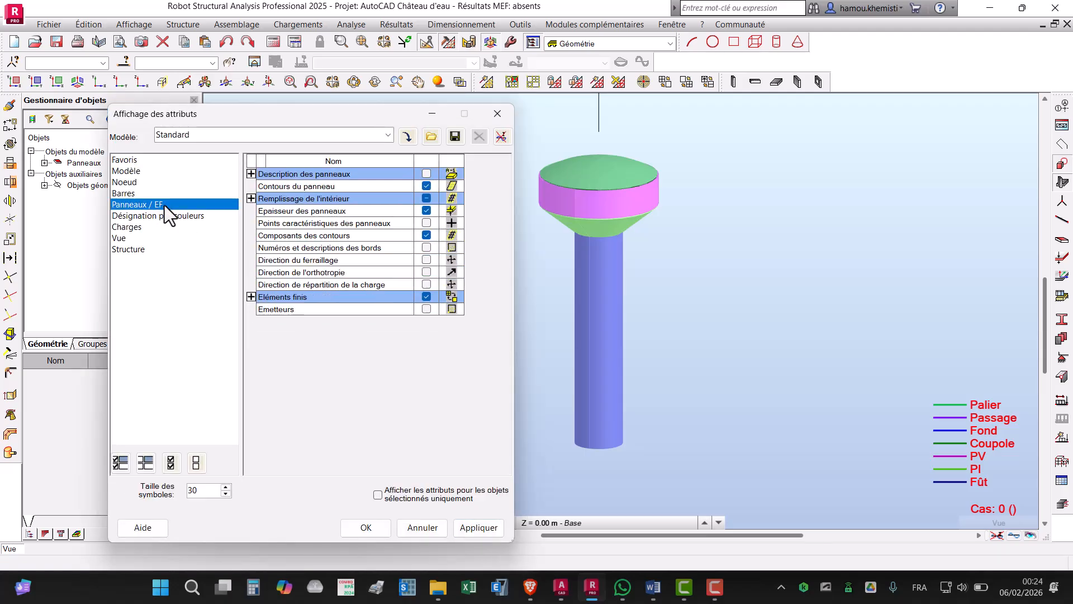
click(427, 211)
click(480, 527)
click(419, 527)
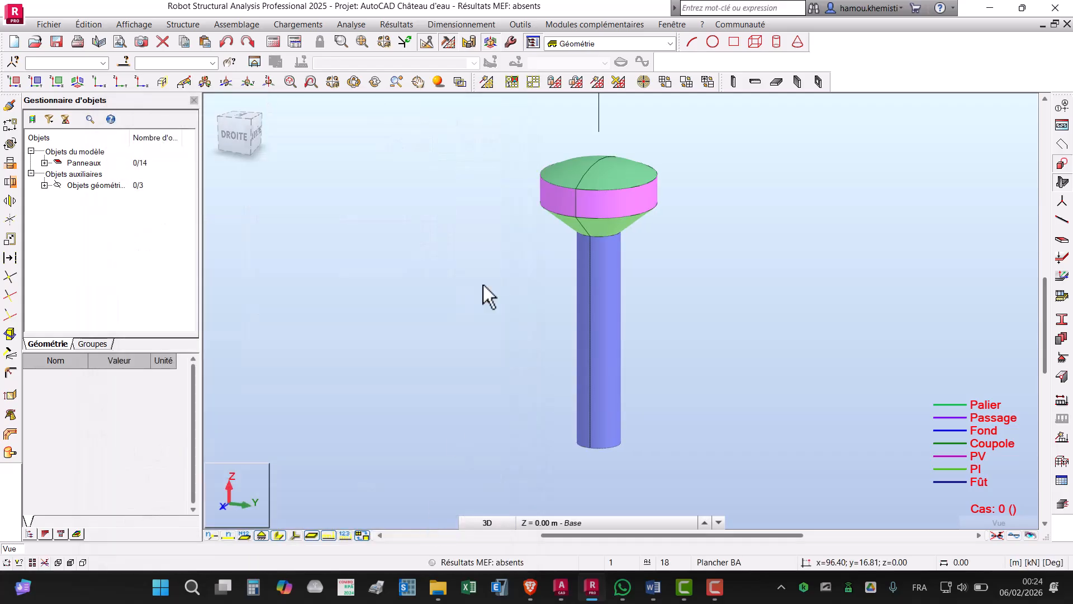
Step: Generate the mesh for all of the tower's panels and clear the selection
click(597, 82)
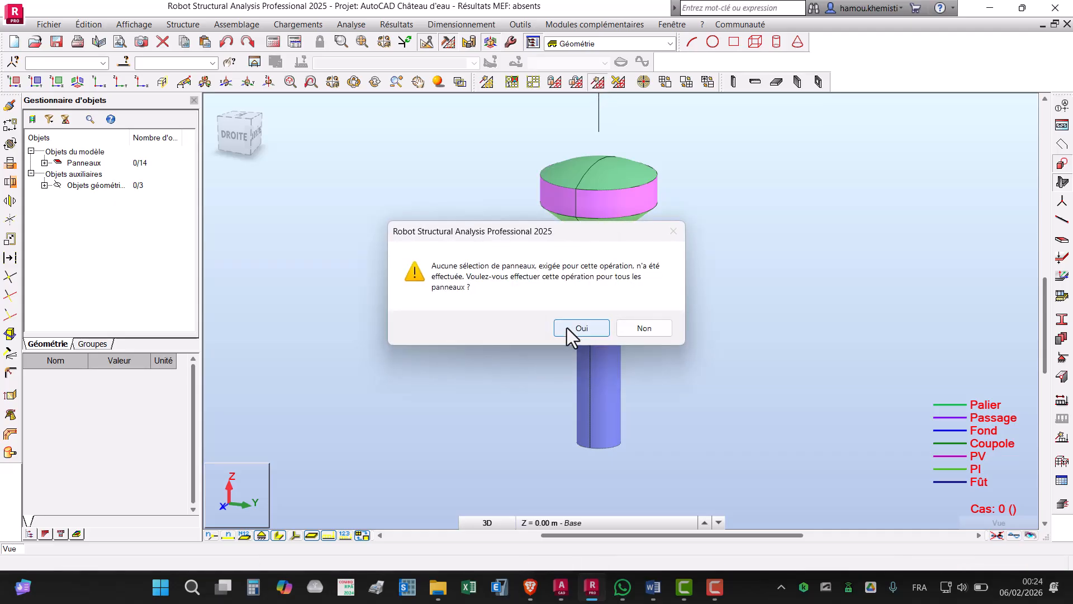
click(580, 328)
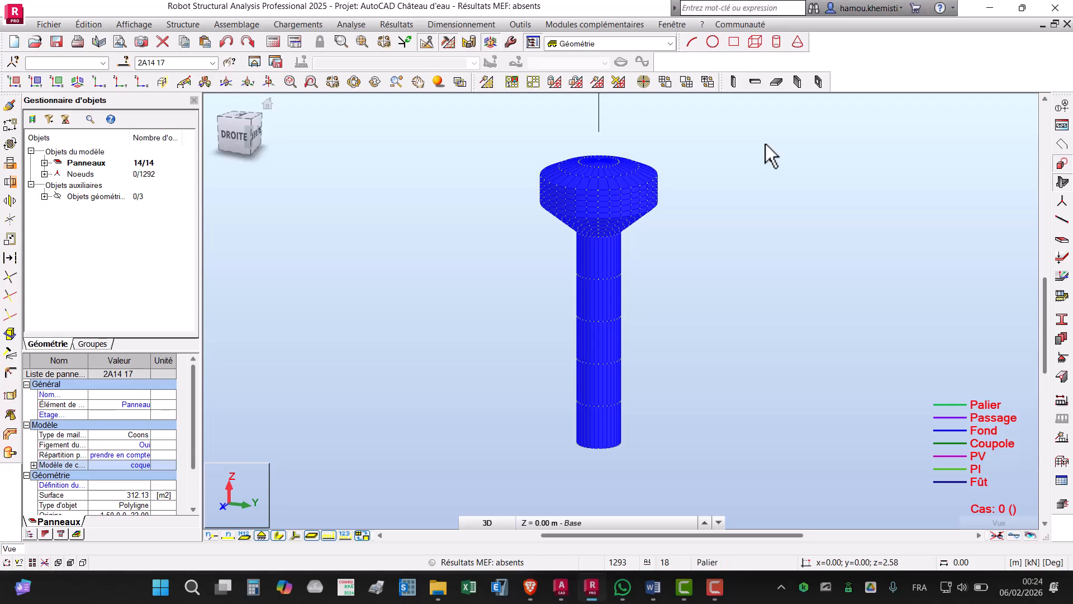
click(632, 129)
Step: Add a Poutre BA bar with section B 30x50 along the dome's outer edge, from node 2.22; 3.33; -3.00 to adjacent node 1.53; 3.70; -3.00
scroll(612, 177, up, 5)
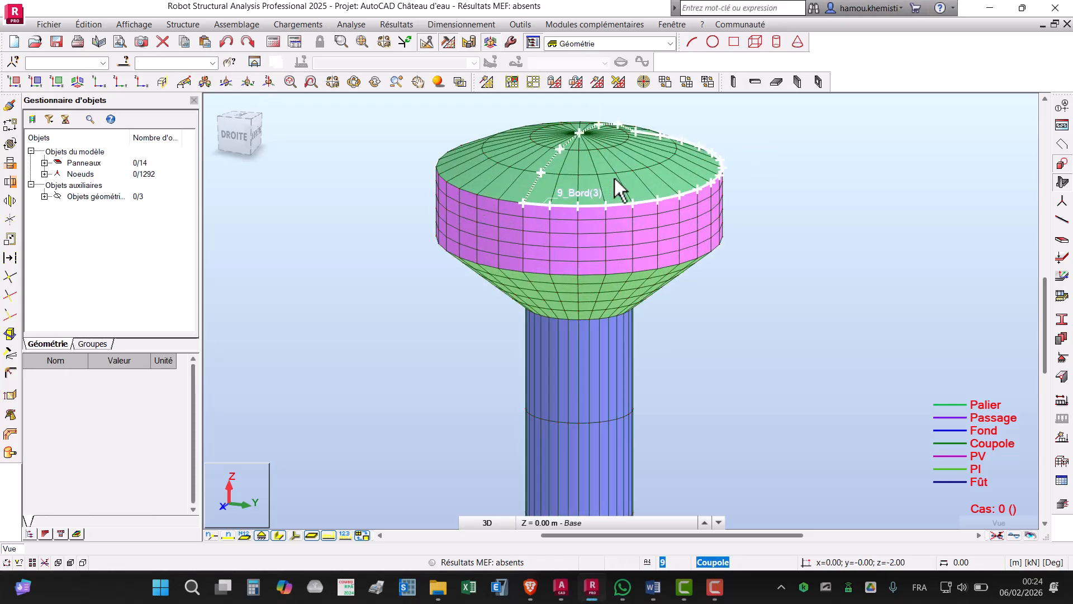
scroll(668, 179, up, 3)
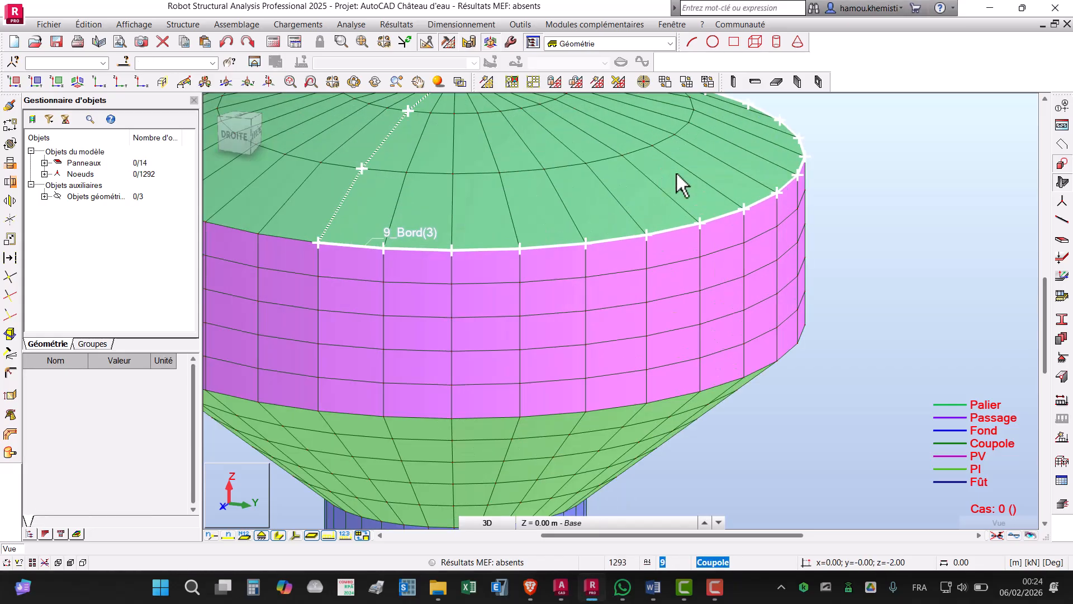
click(1062, 220)
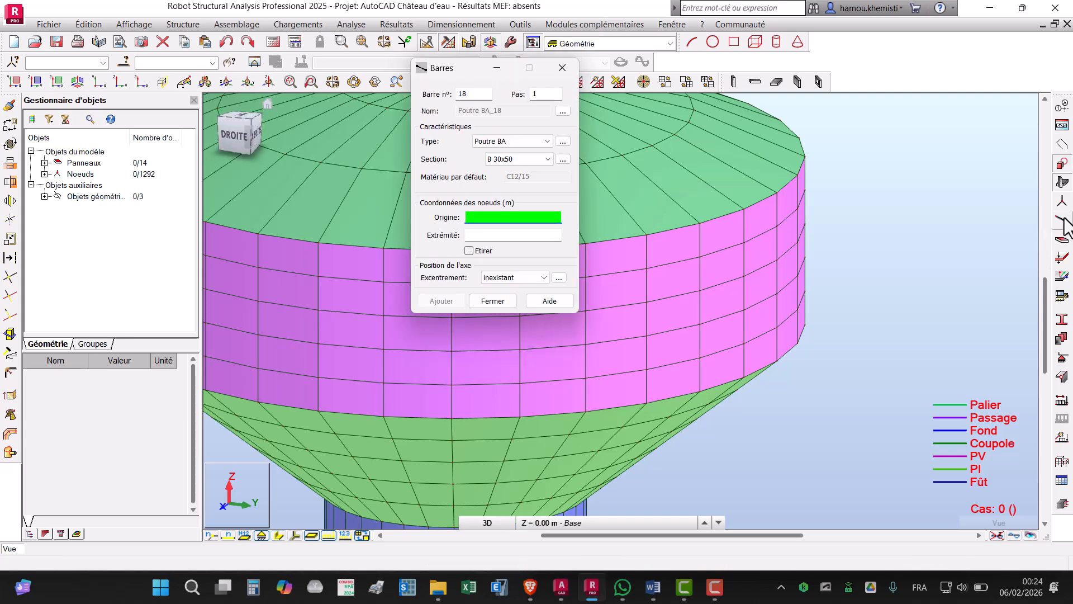
drag(454, 65, 901, 119)
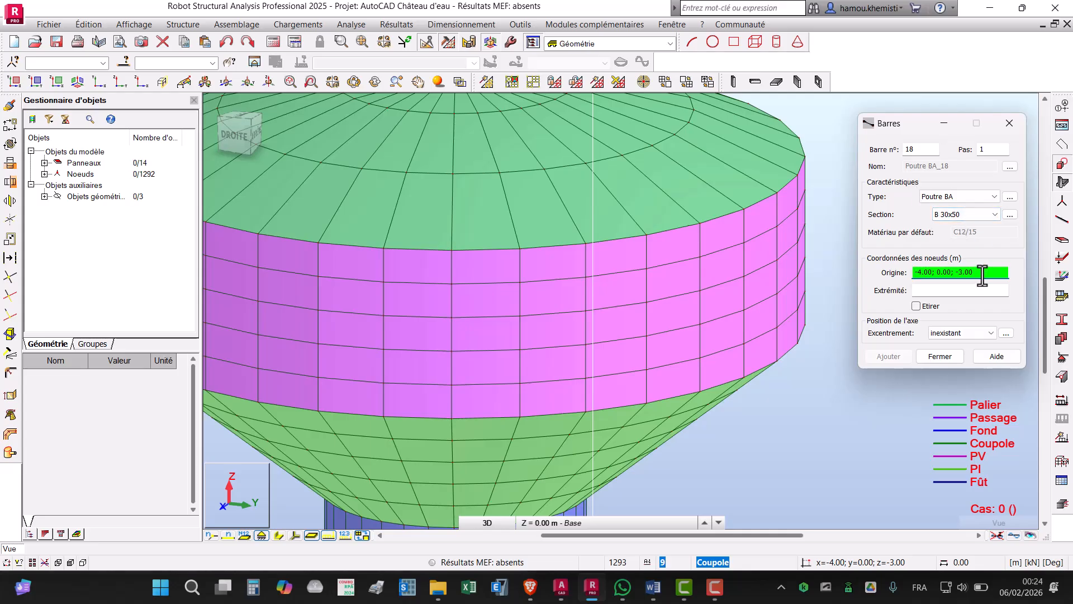
click(647, 234)
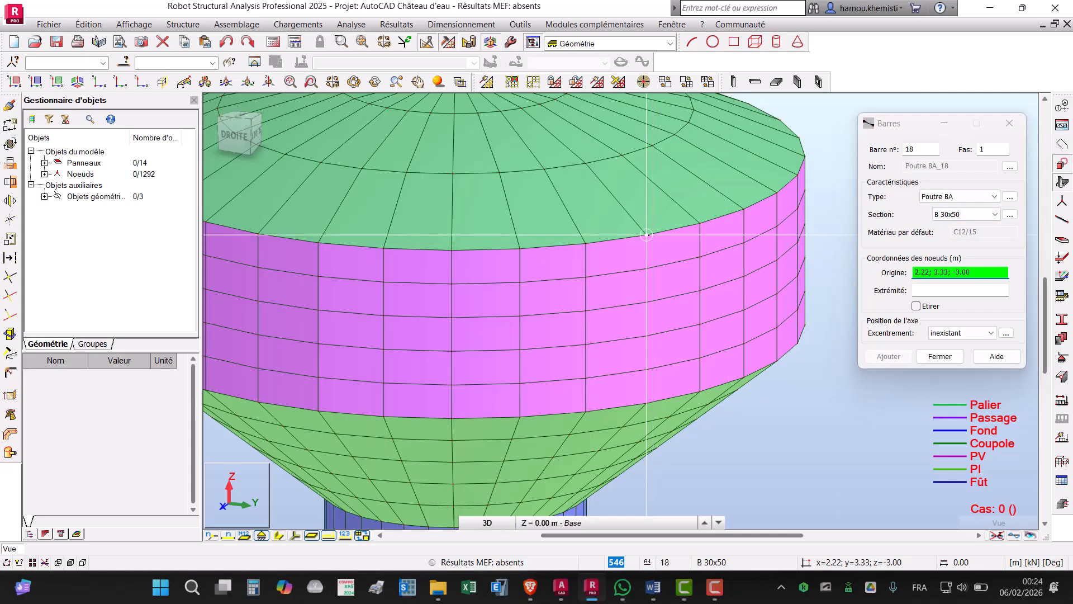
click(700, 223)
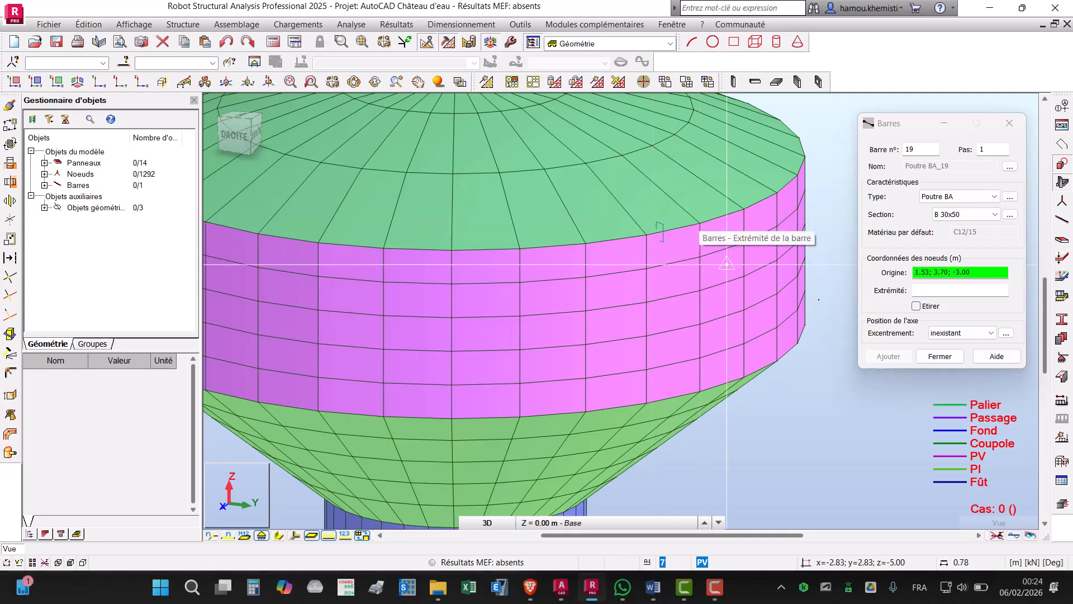
click(940, 357)
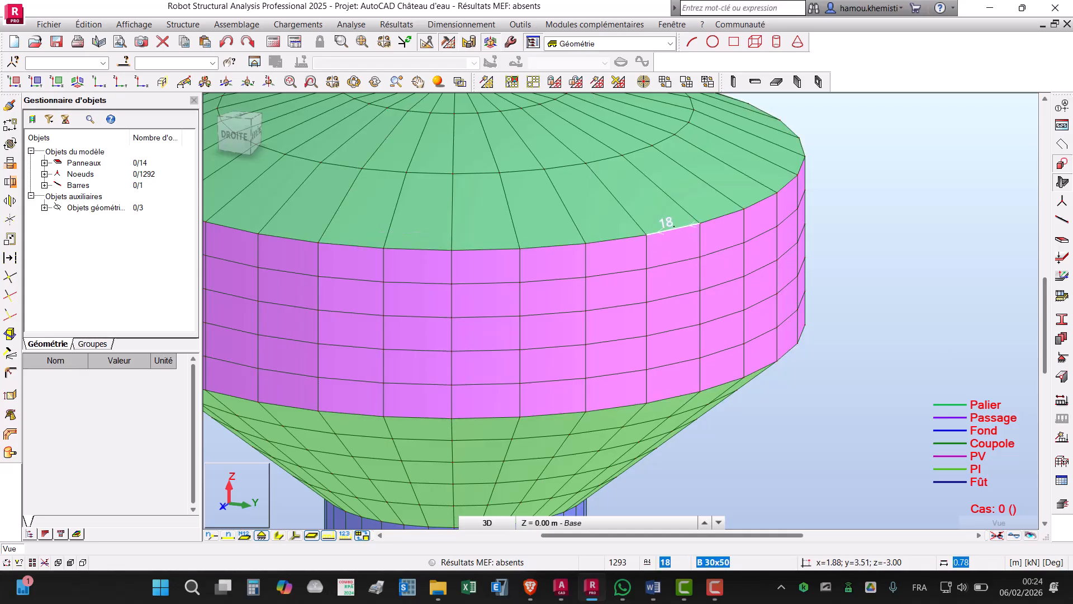
Step: Rotate-copy the dome-edge beam in the XY plane about 0; 0; 0 by 11.25° with 31 repetitions, then clear the selection
click(673, 225)
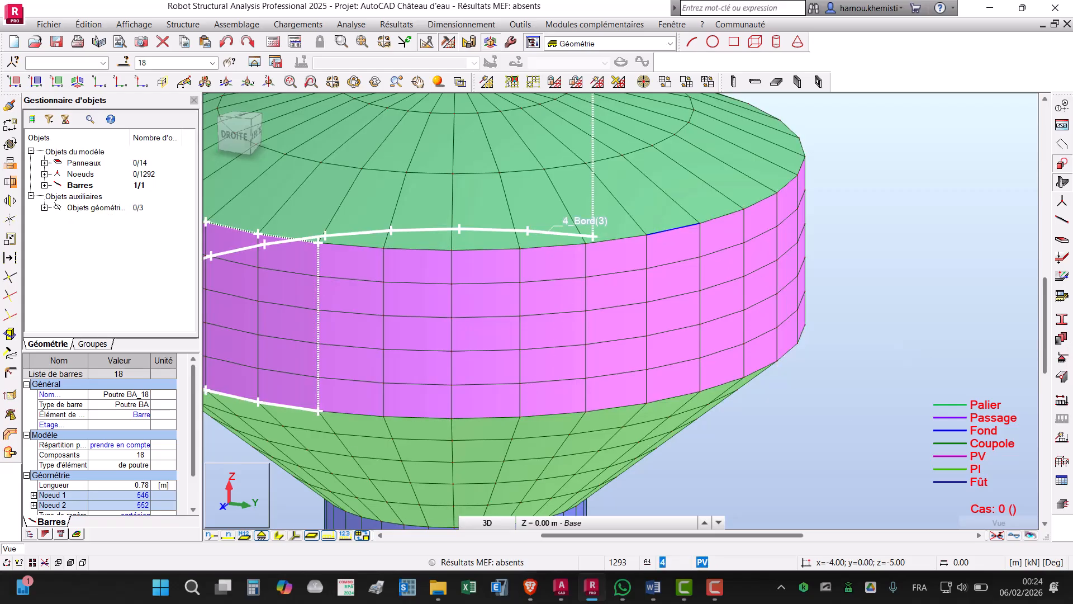
scroll(591, 335, down, 5)
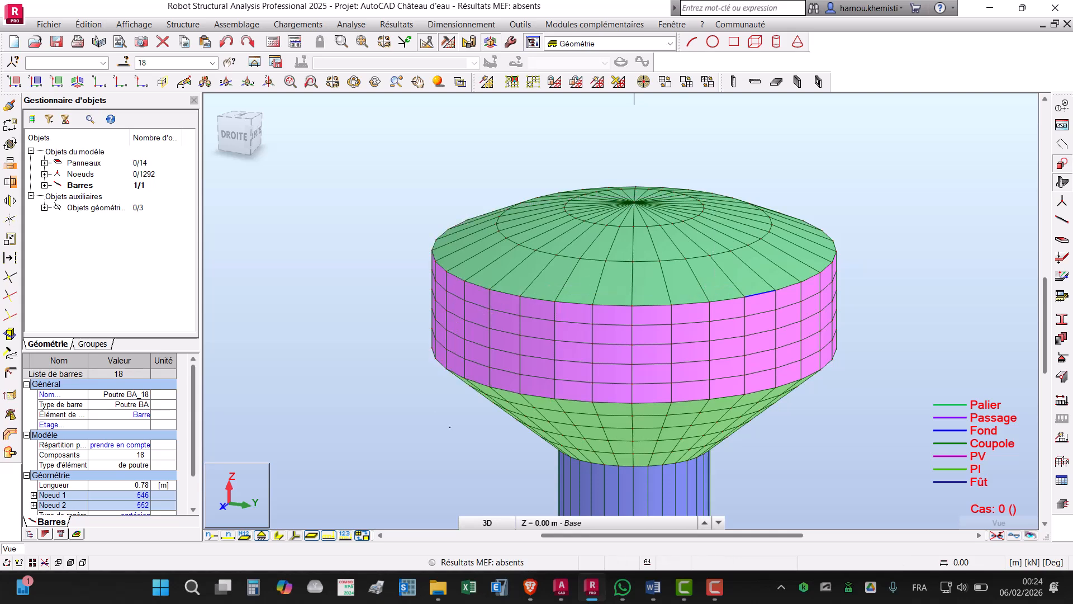
scroll(450, 440, down, 1)
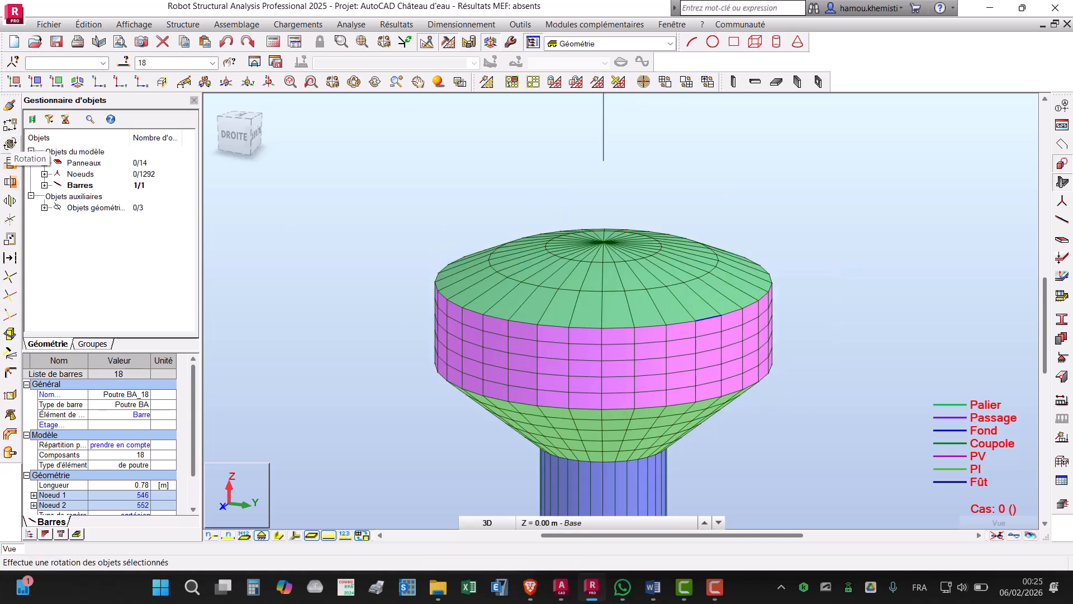
click(10, 144)
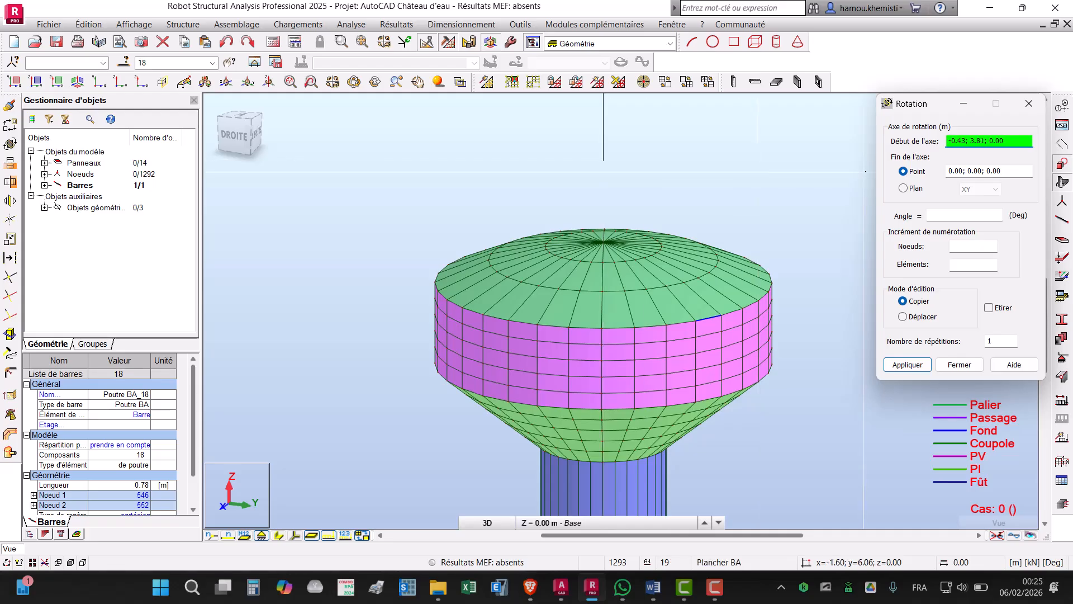
click(903, 188)
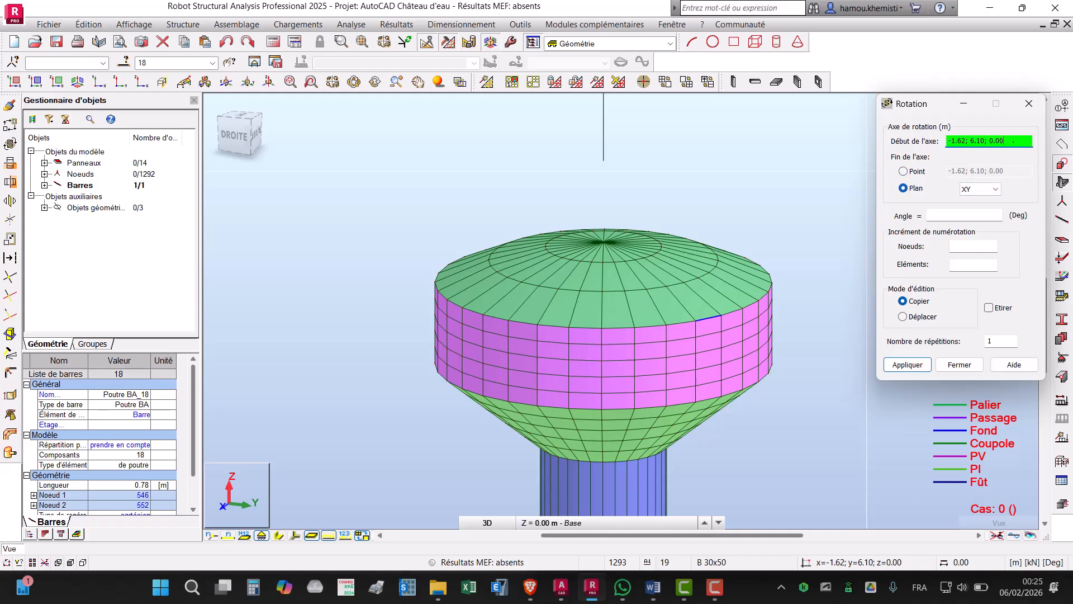
click(602, 159)
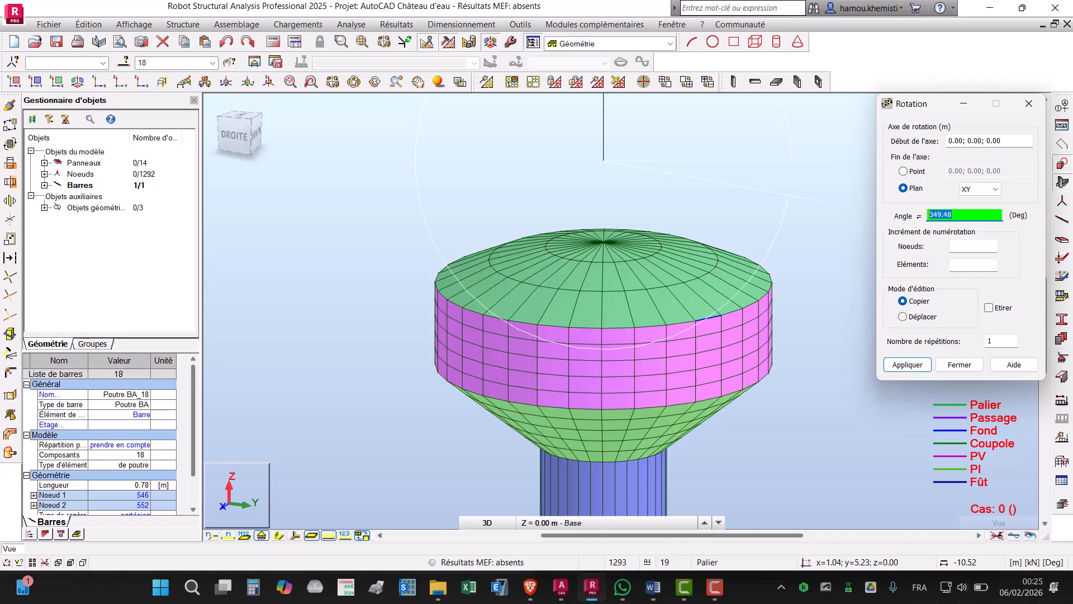
text(11.25)
click(999, 342)
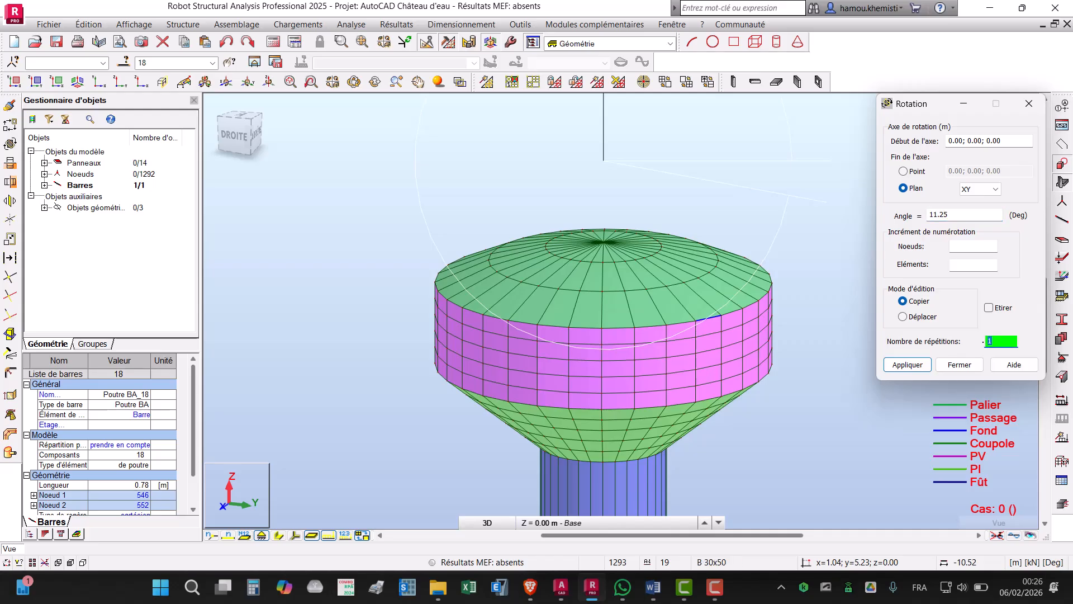
text(31)
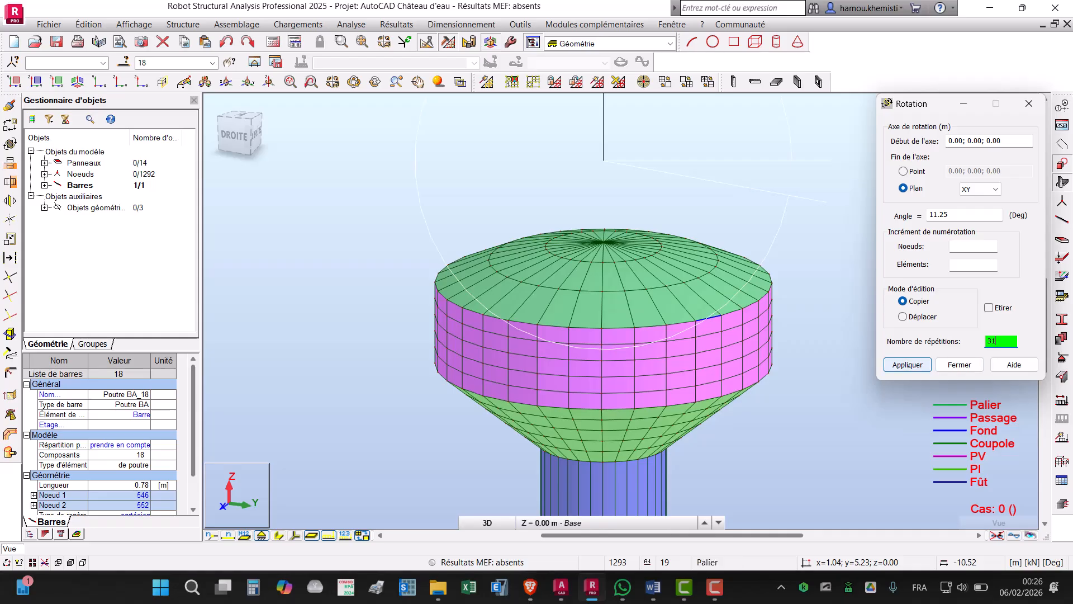
click(908, 365)
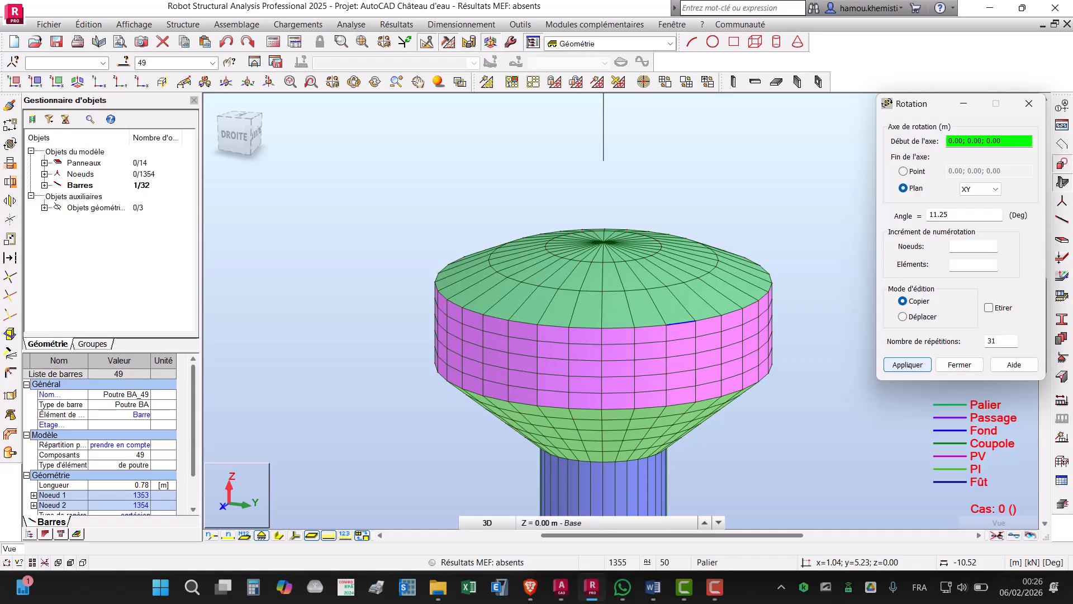
click(839, 259)
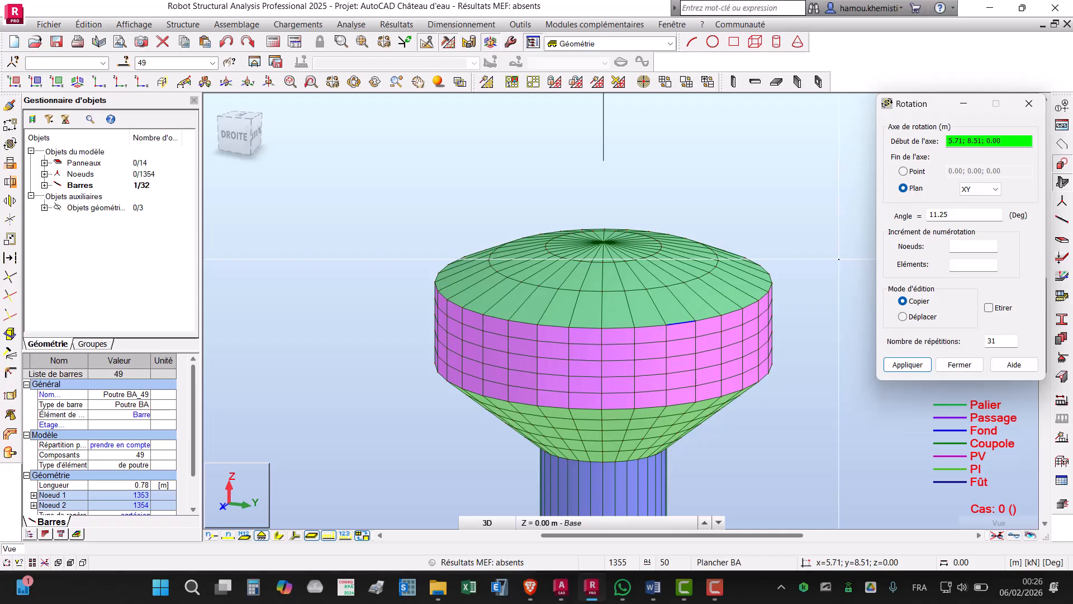
click(944, 367)
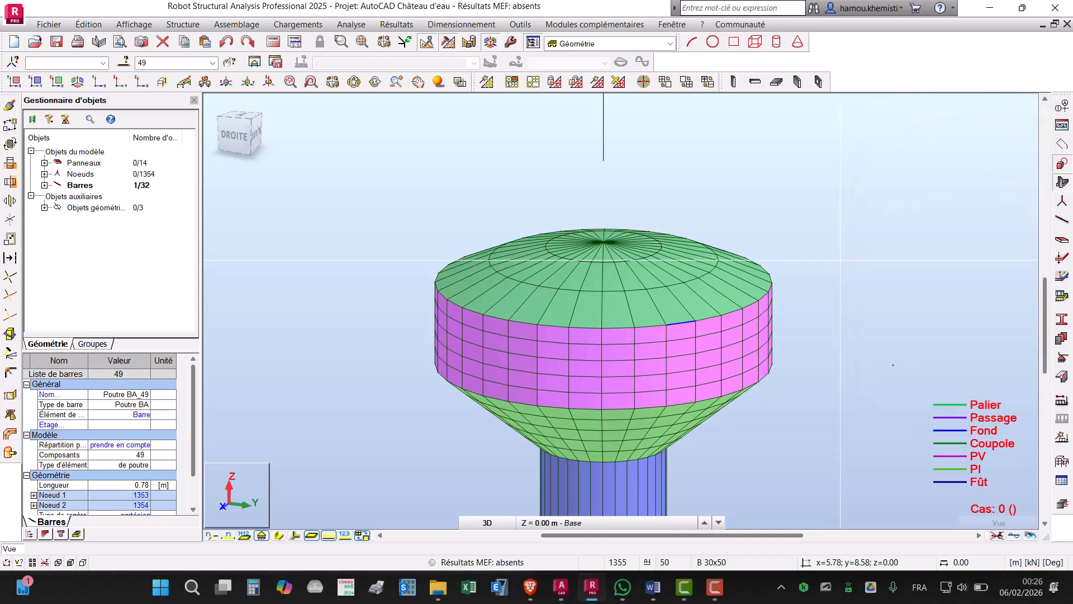
click(707, 459)
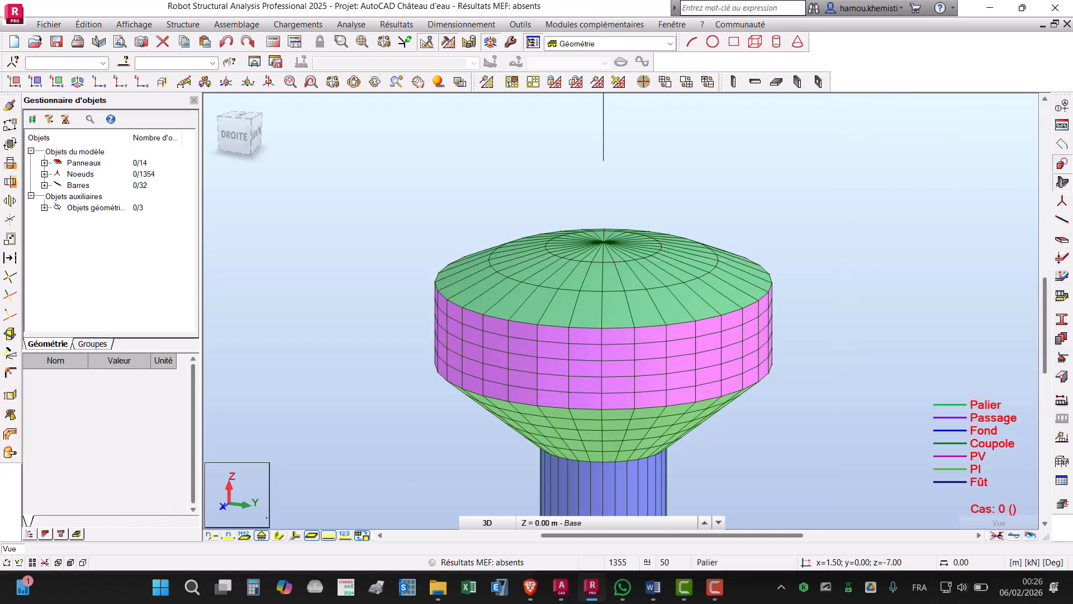
Step: Display the bars' section shapes and inspect the ring beam around the dome from several angles
click(279, 535)
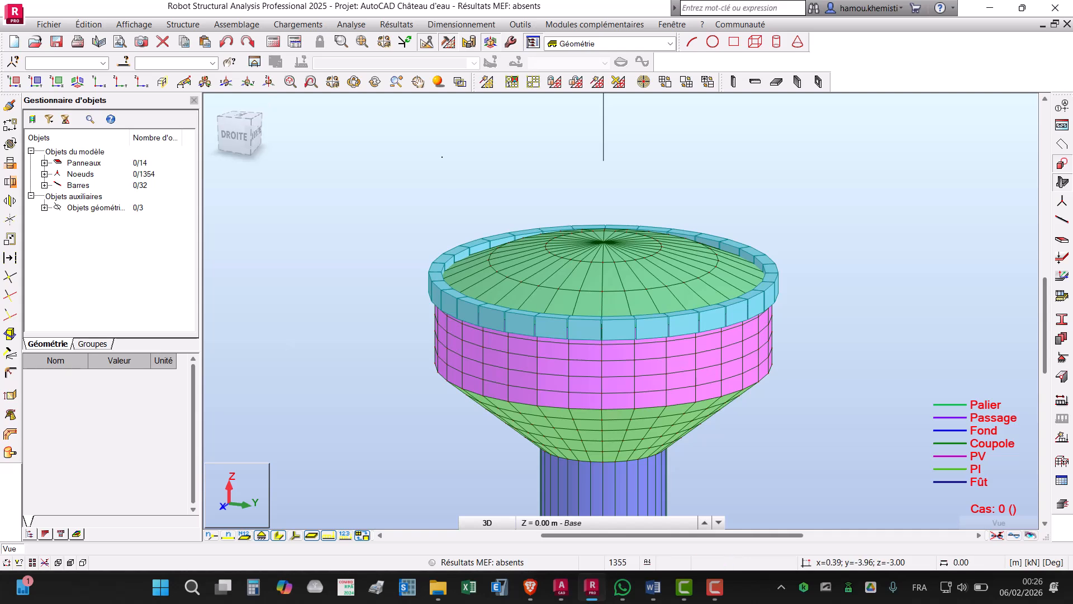
click(354, 82)
drag(566, 291, 563, 321)
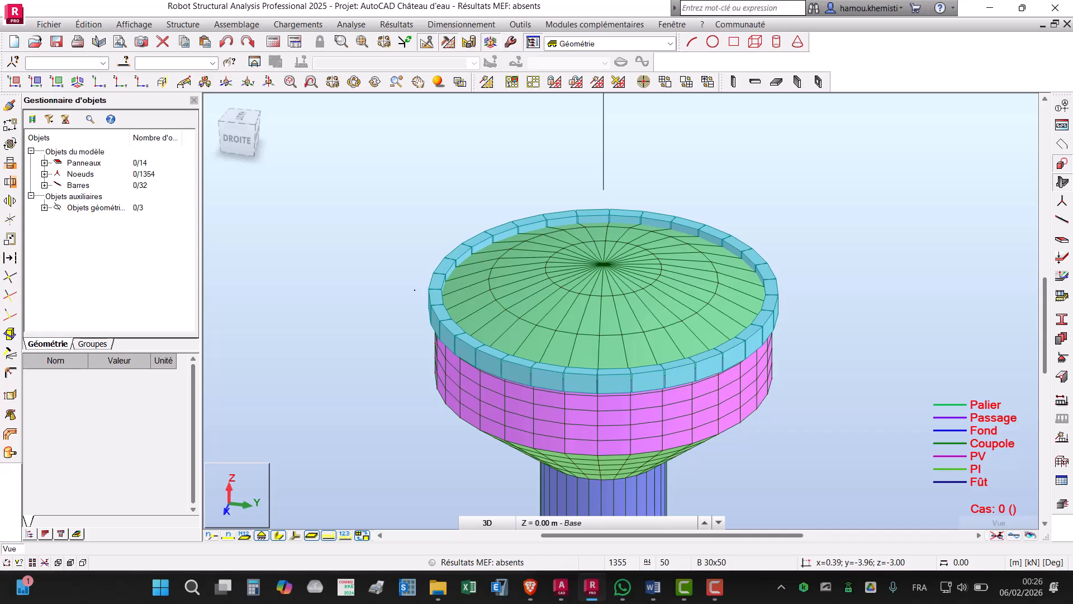
shift+middle_drag(689, 386, 666, 370)
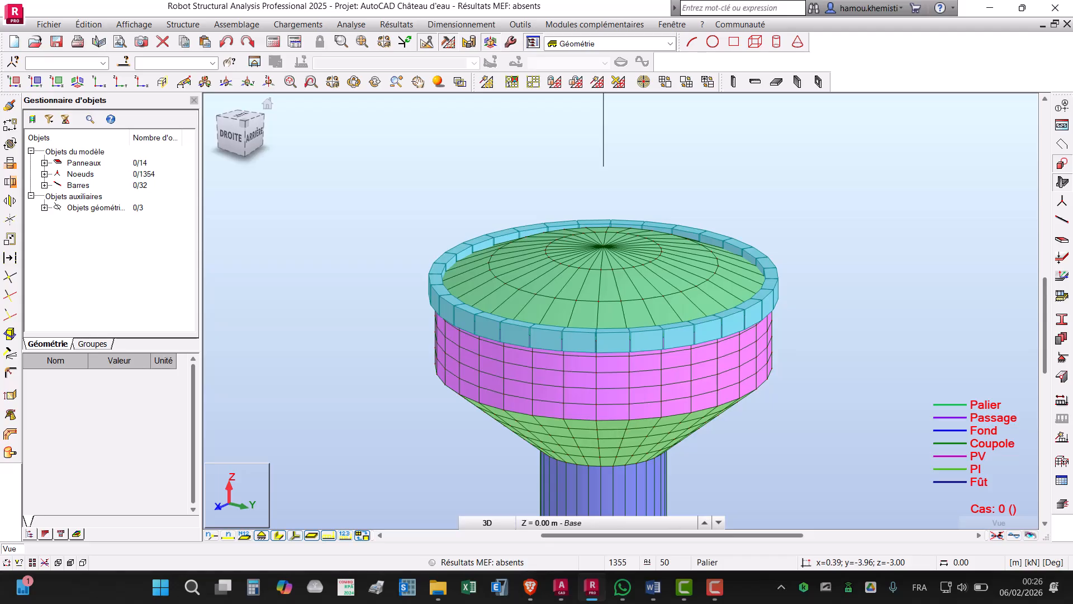
Step: Hide the section shapes and copy all dome-edge ring bars once by vector 0; 0; -2.00 m to the vertical wall's lower edge, clearing the selection
click(279, 535)
middle_drag(875, 378, 867, 298)
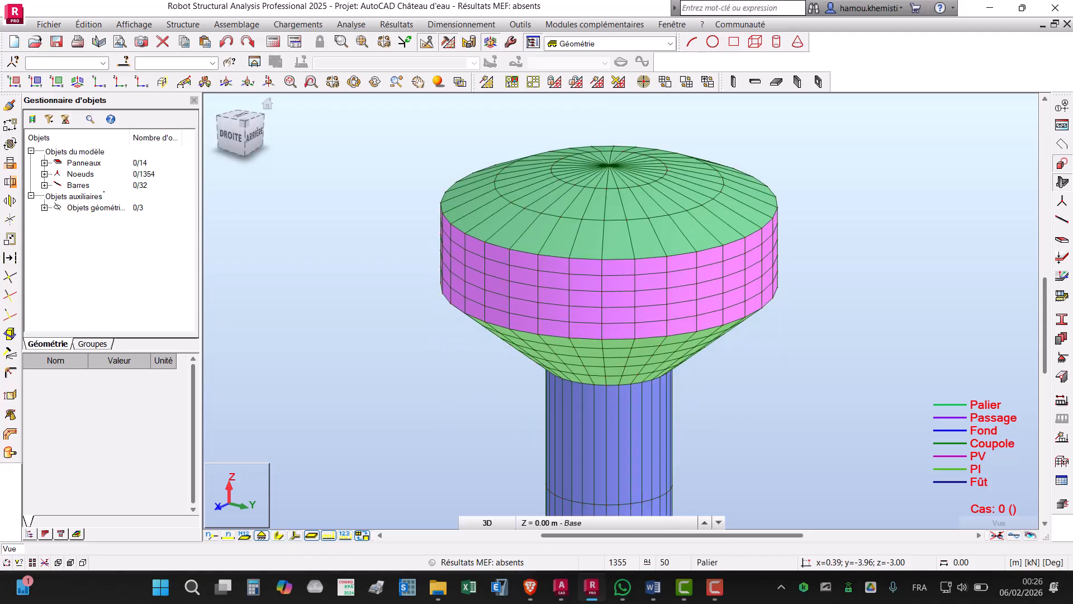
right_click(78, 186)
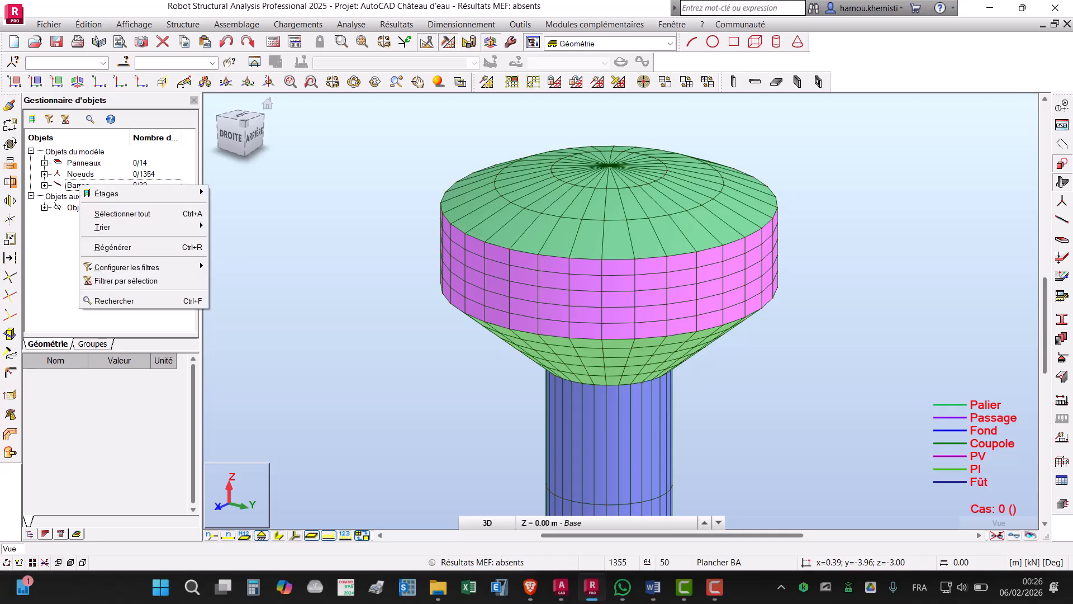
click(115, 214)
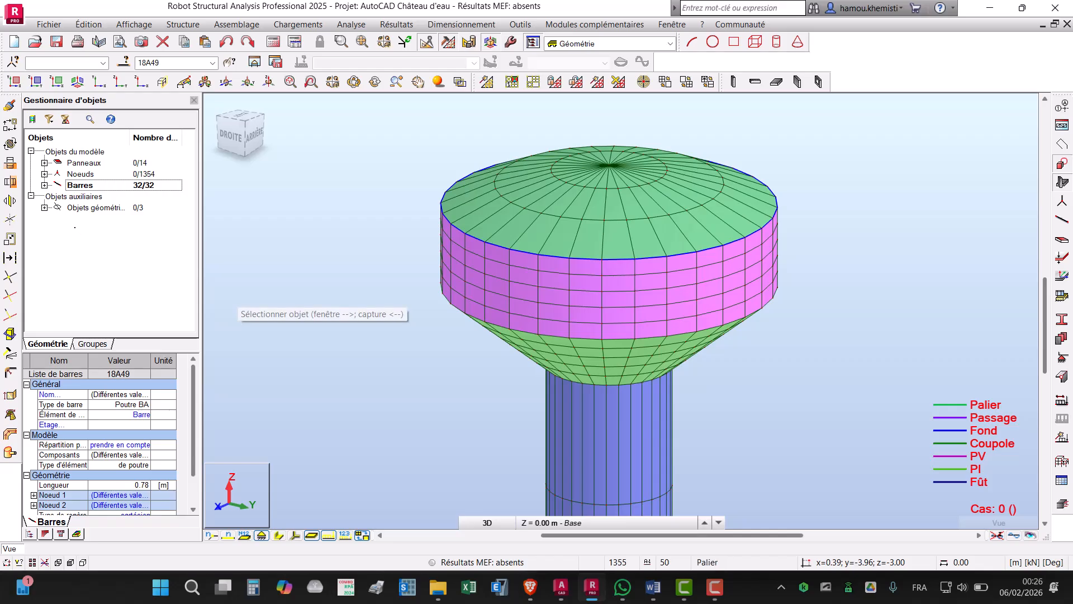
click(10, 125)
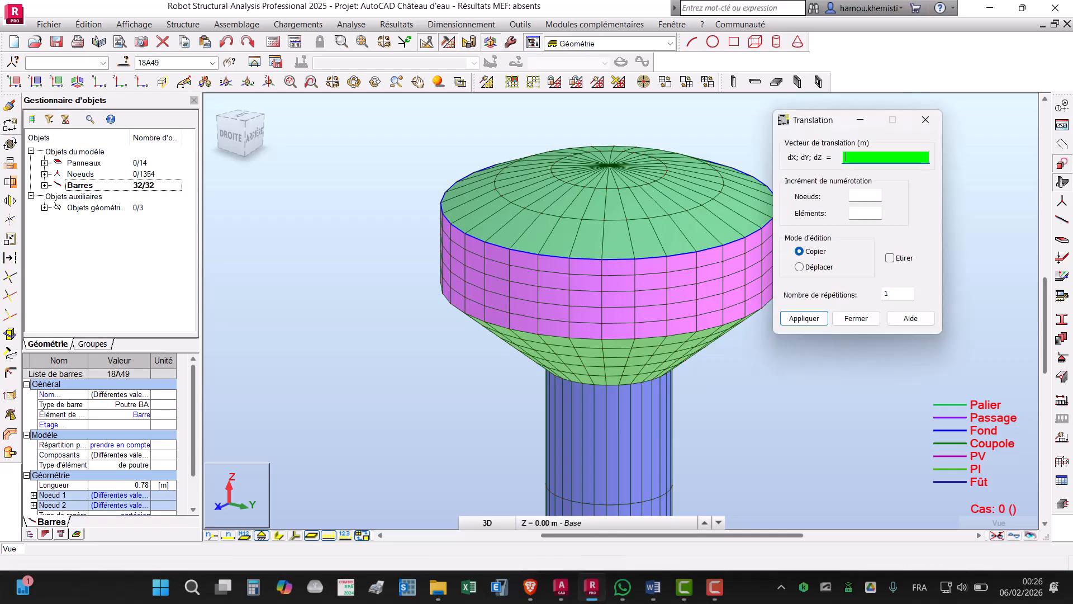
drag(828, 120, 938, 121)
scroll(816, 204, up, 2)
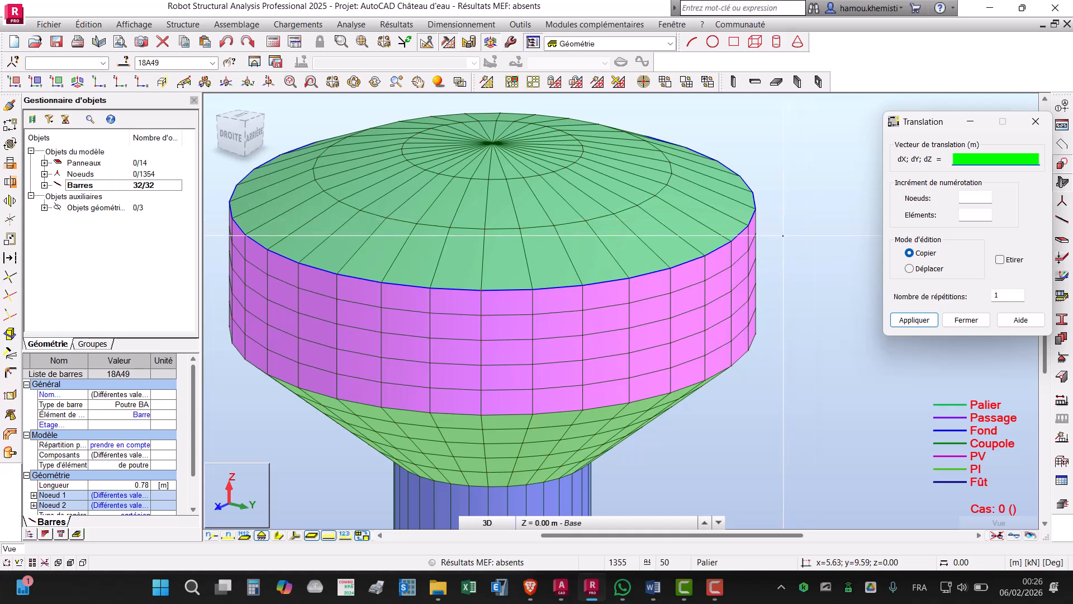
click(750, 225)
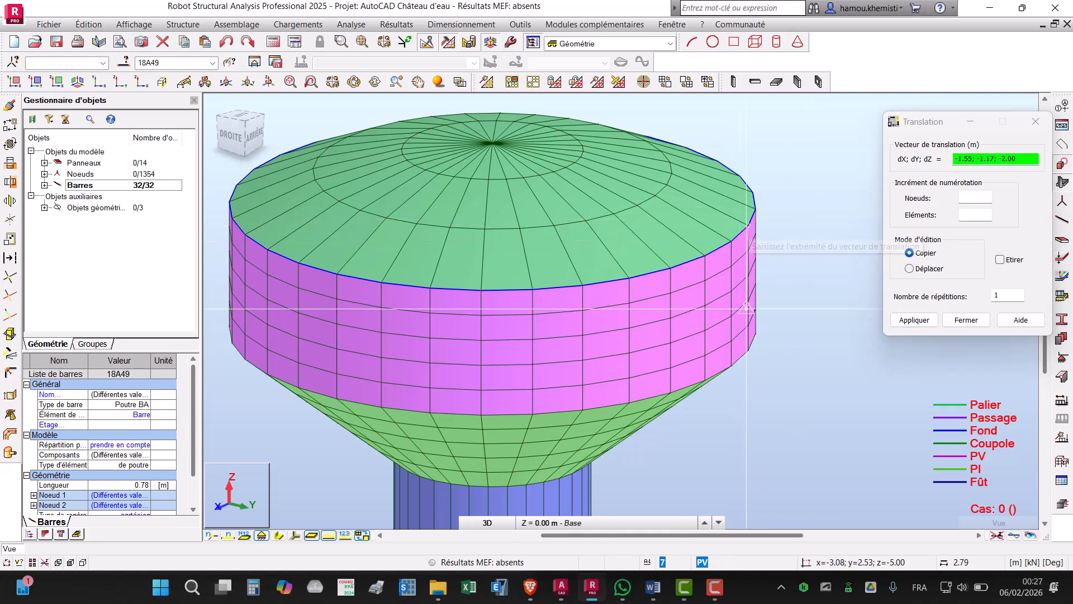
click(748, 350)
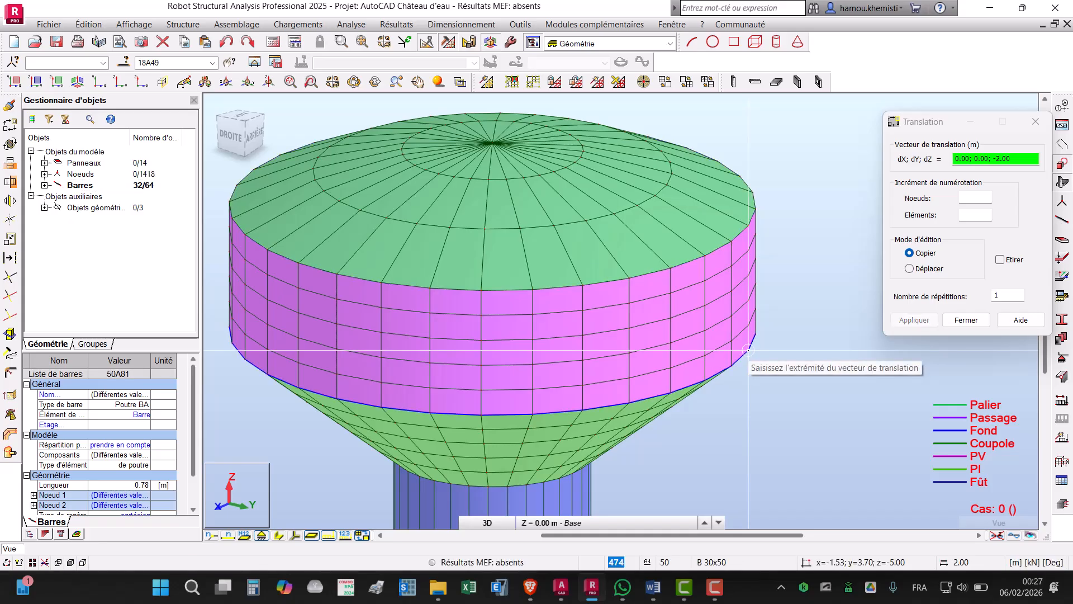
click(966, 320)
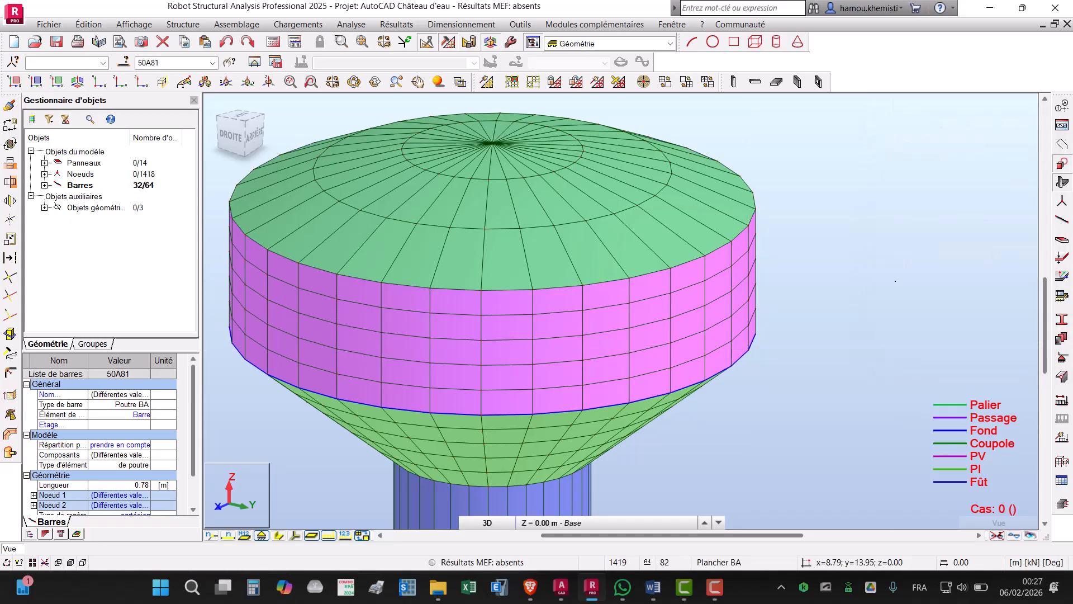
click(884, 214)
Step: Display the bars' section shapes again and view both ring beams of the tower from the front
scroll(882, 211, down, 2)
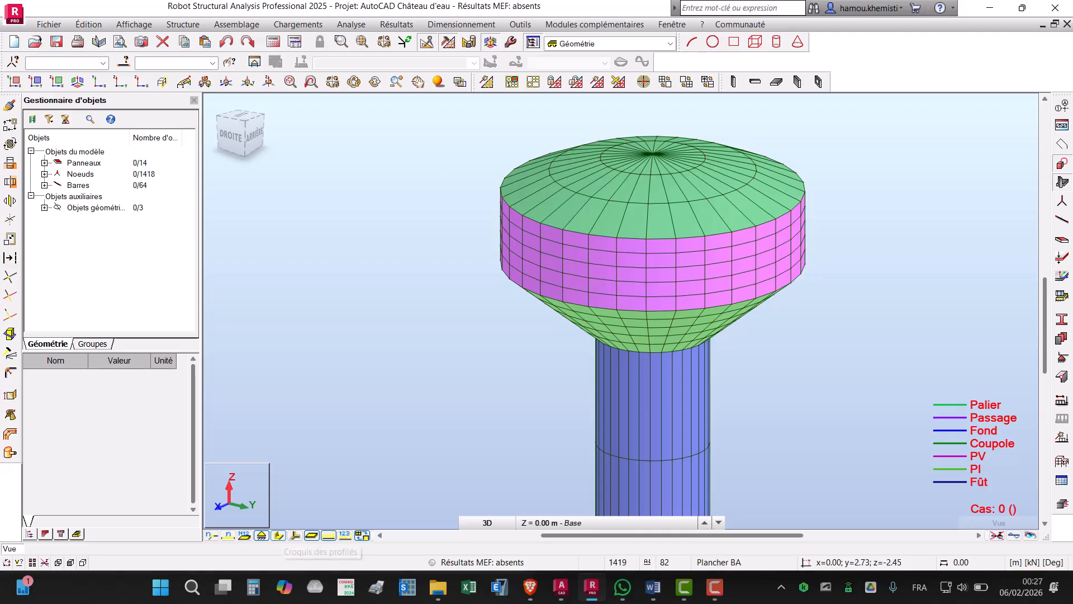
click(279, 535)
scroll(351, 346, down, 1)
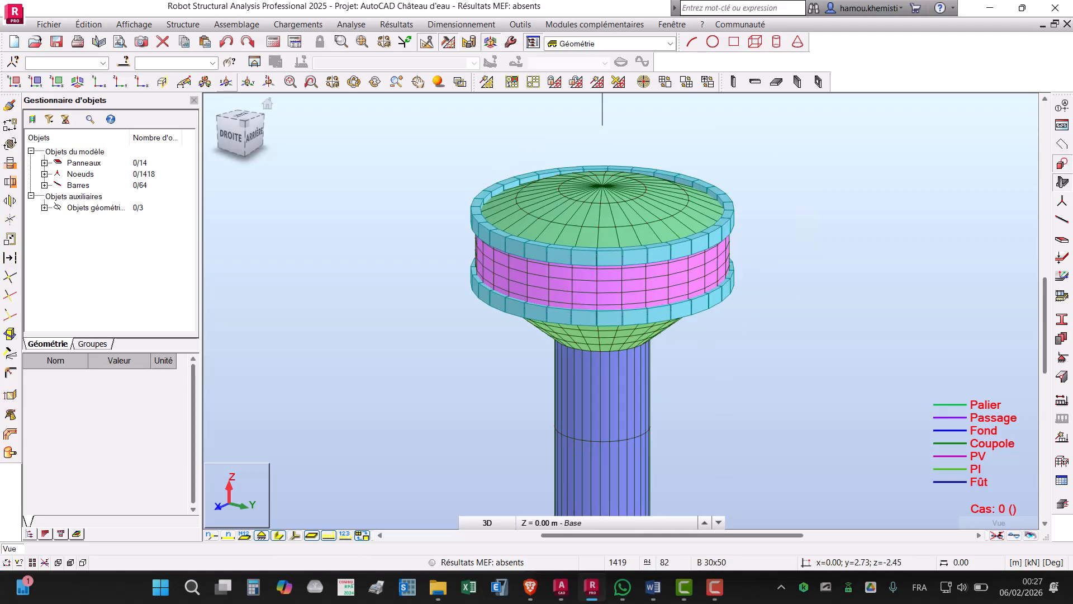
click(142, 82)
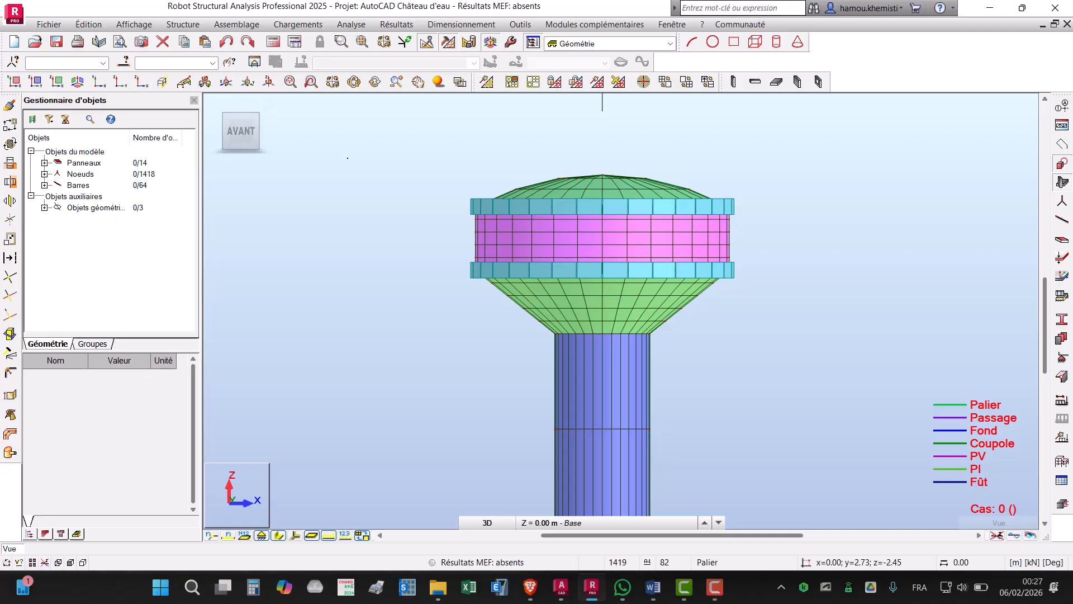